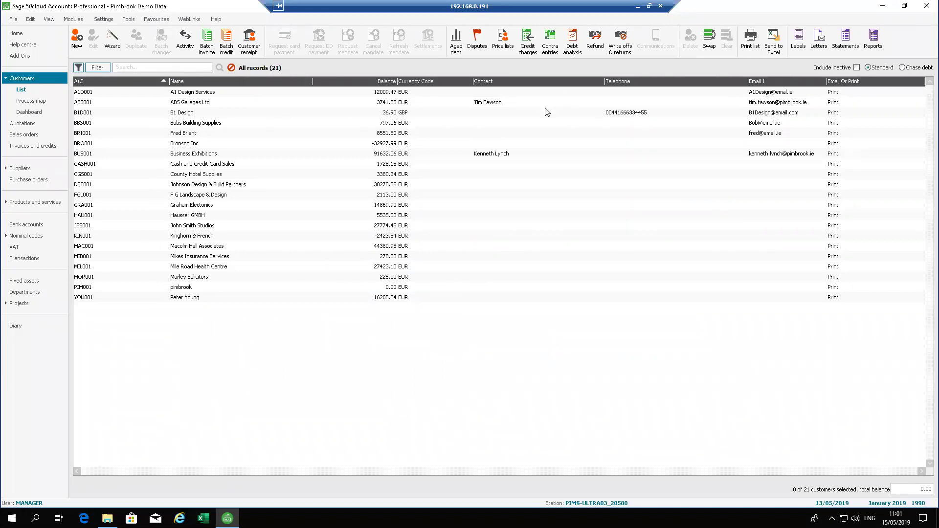
- Start a filter on the customer list with a Where row on the Balance field
click(97, 67)
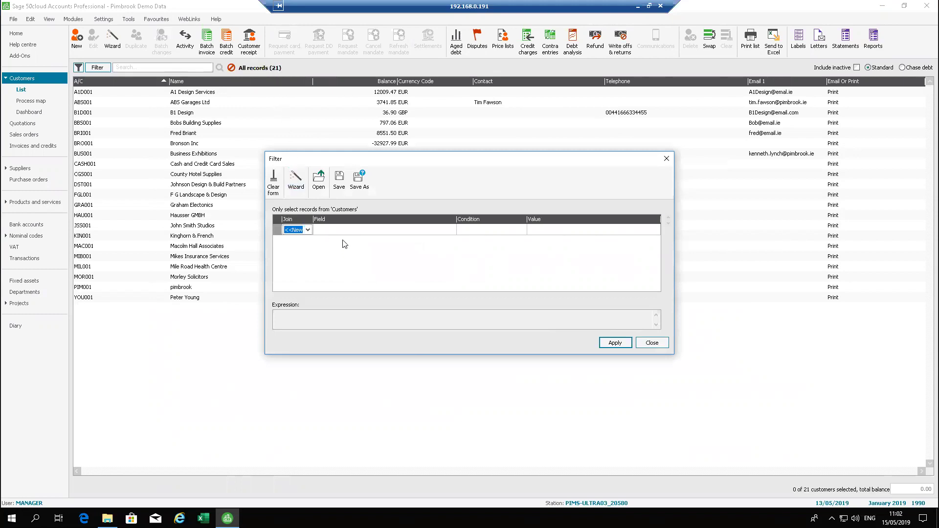
click(307, 230)
click(299, 246)
click(378, 228)
click(377, 228)
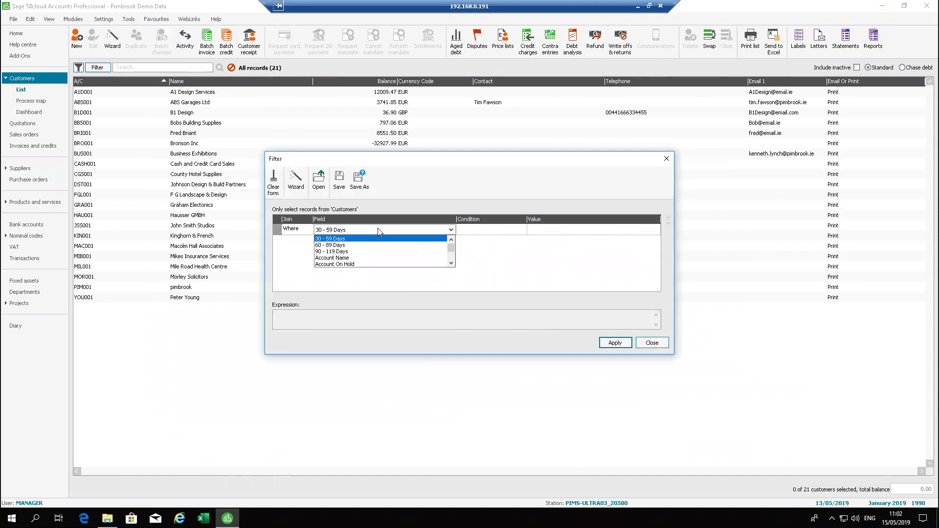
click(451, 263)
click(451, 263)
click(451, 263)
click(451, 263)
click(451, 263)
click(451, 264)
click(451, 264)
click(452, 263)
click(451, 263)
click(451, 263)
click(452, 263)
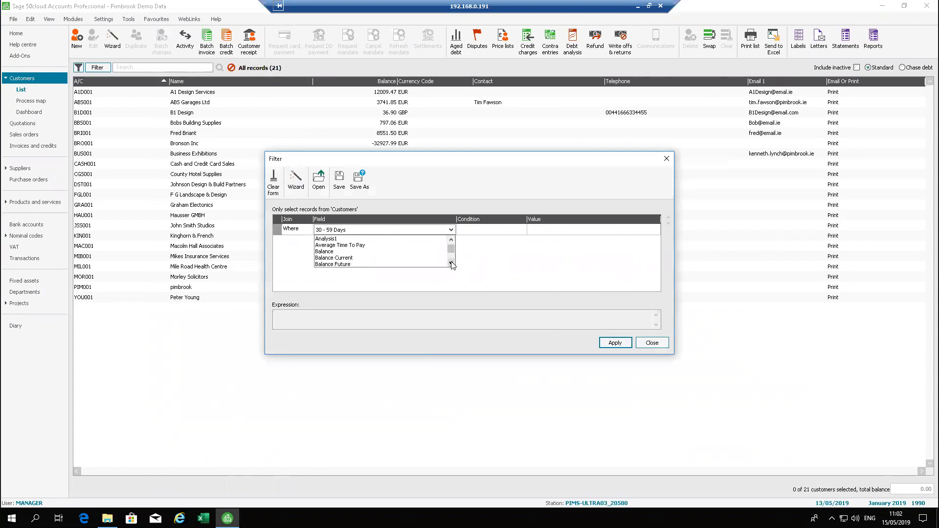
click(369, 252)
- Set the Balance filter condition to Is Greater Than 0.00, apply it to the customers and close the filter
click(511, 230)
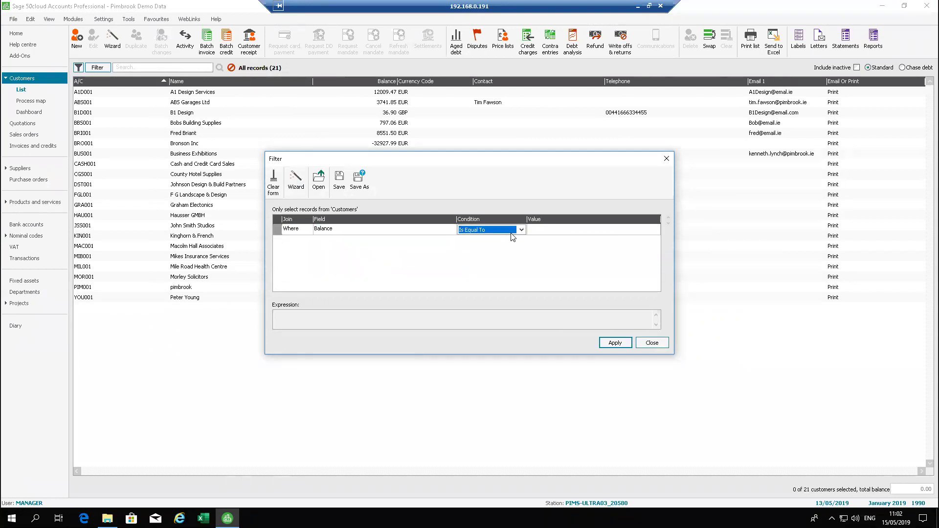
click(521, 230)
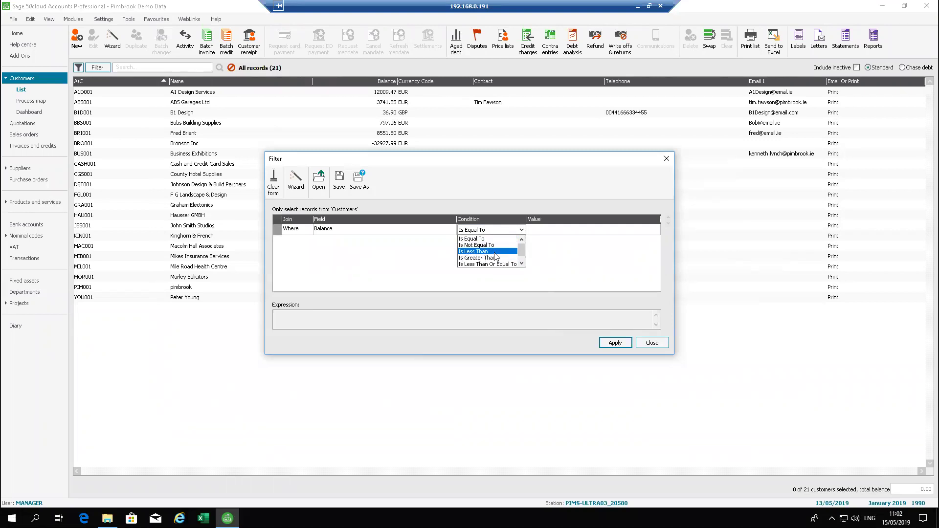
click(495, 258)
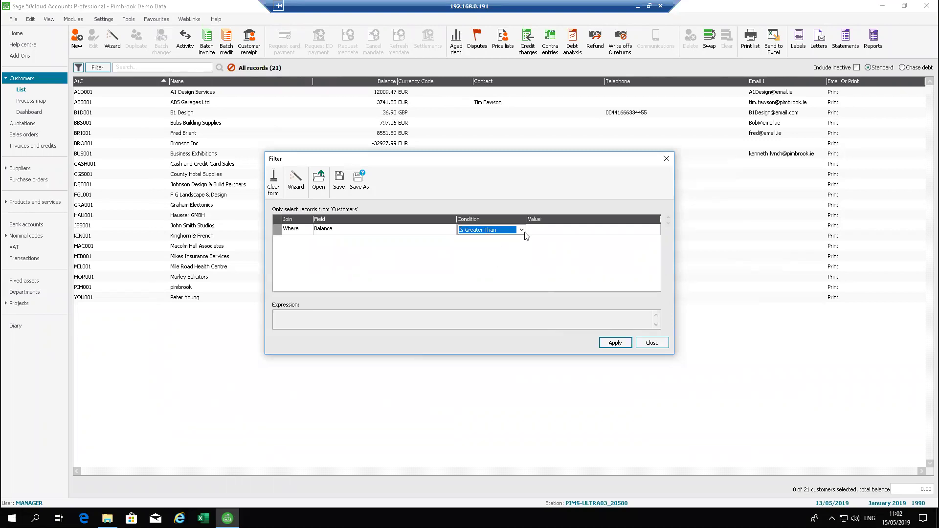
click(543, 230)
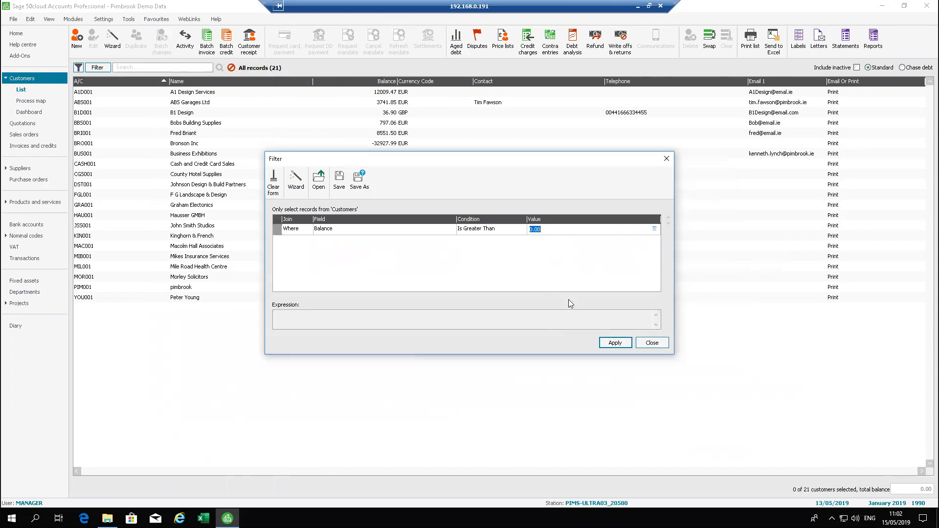
click(626, 347)
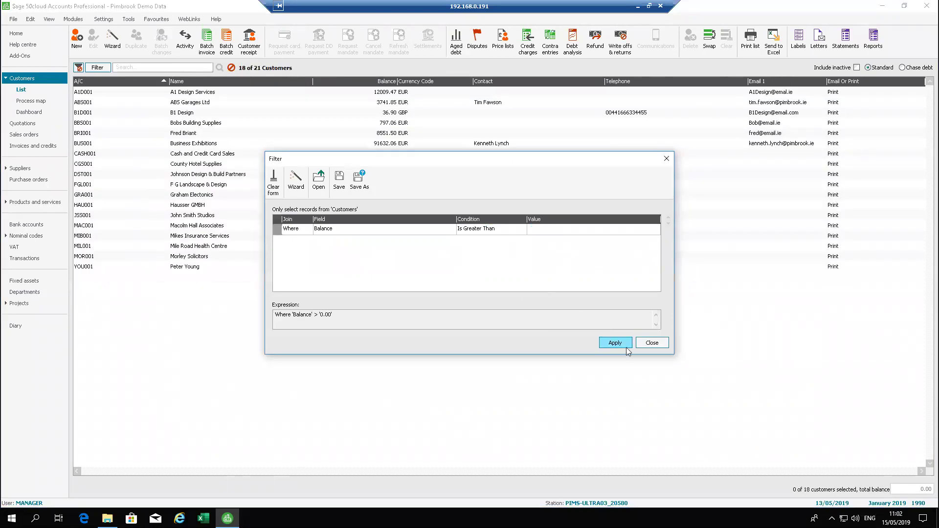
click(653, 343)
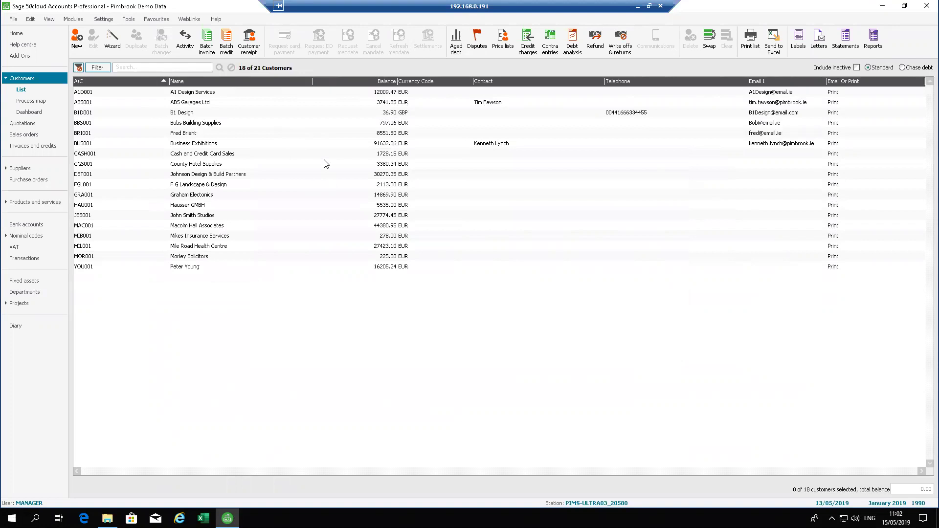
- Reset the customer list columns to the defaults and hide the Inactive and Currency Code columns
right_click(355, 81)
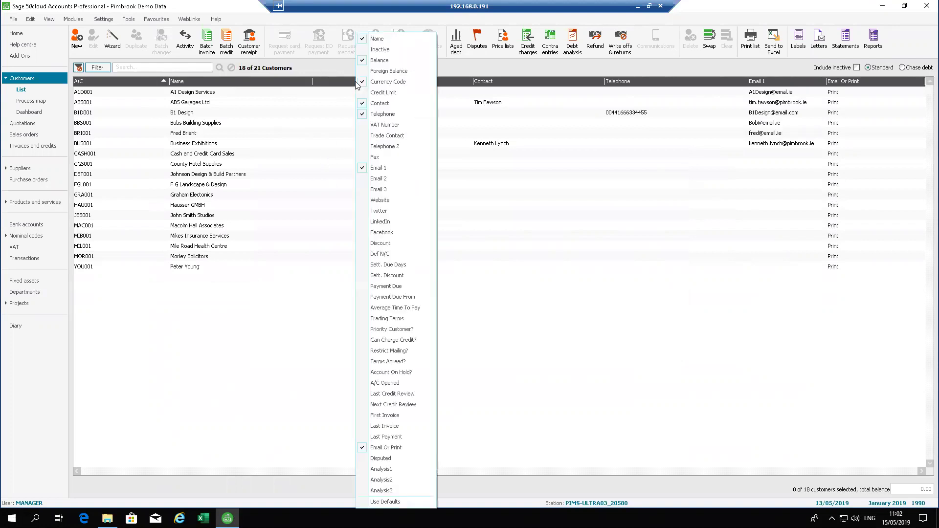
click(388, 504)
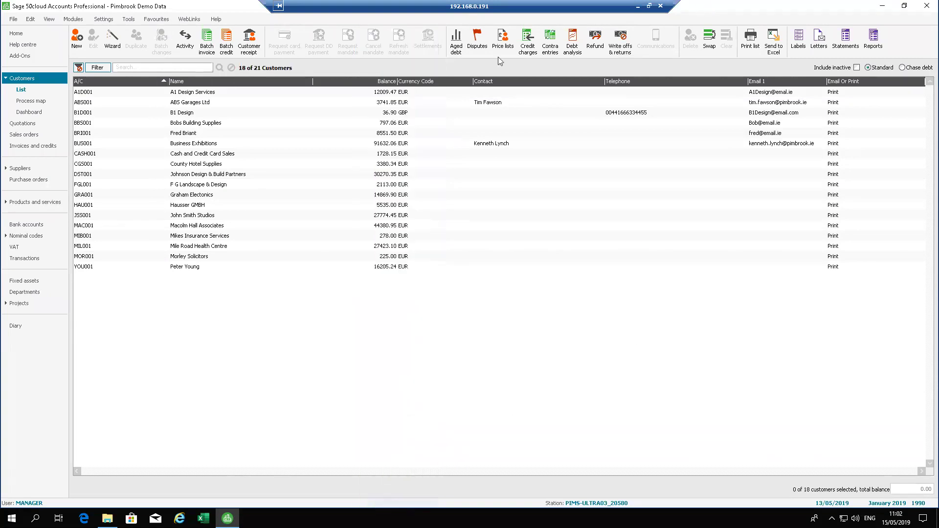
right_click(354, 81)
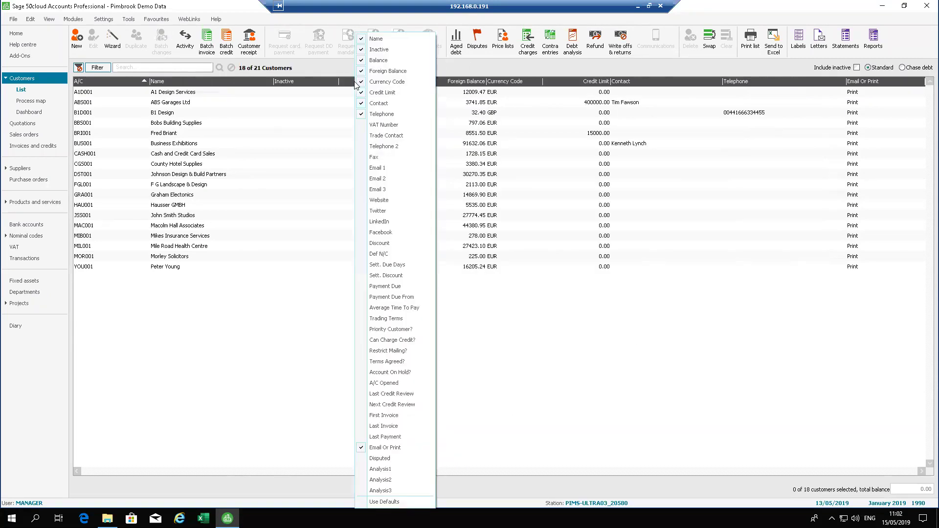
click(401, 51)
right_click(310, 83)
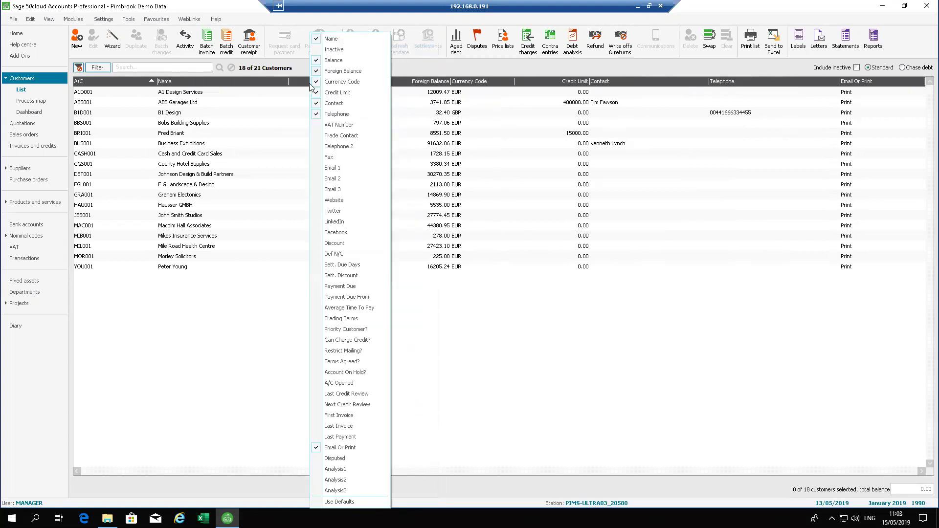
click(334, 83)
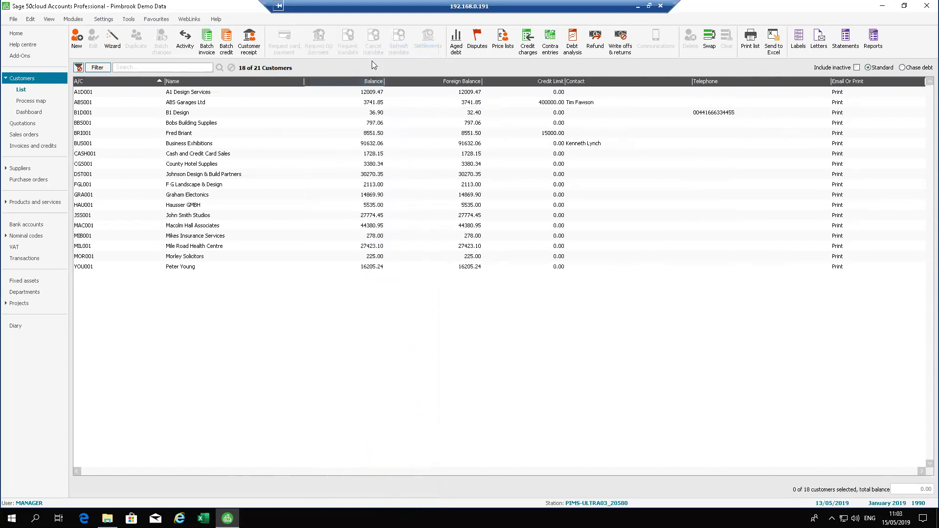
- Add the Email 1 and Payment Due columns to the customer list
right_click(351, 78)
click(391, 167)
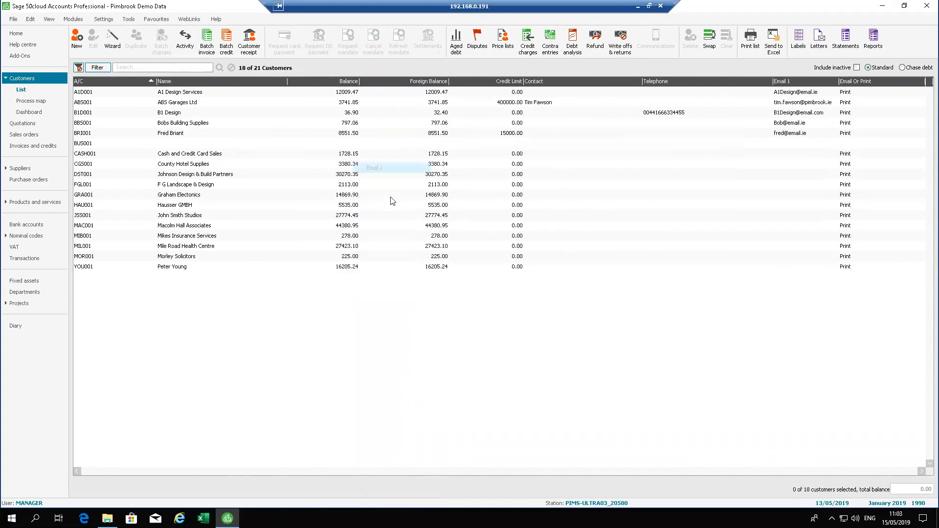
right_click(382, 82)
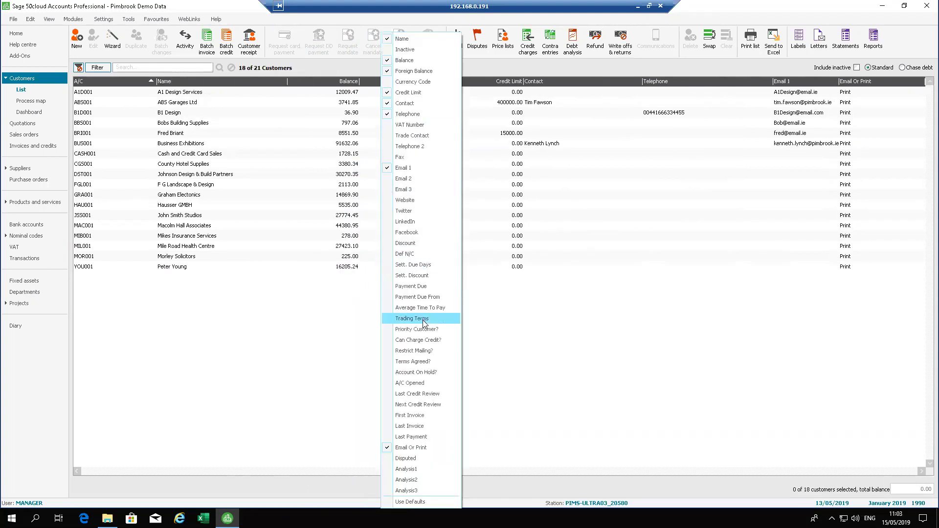
click(423, 287)
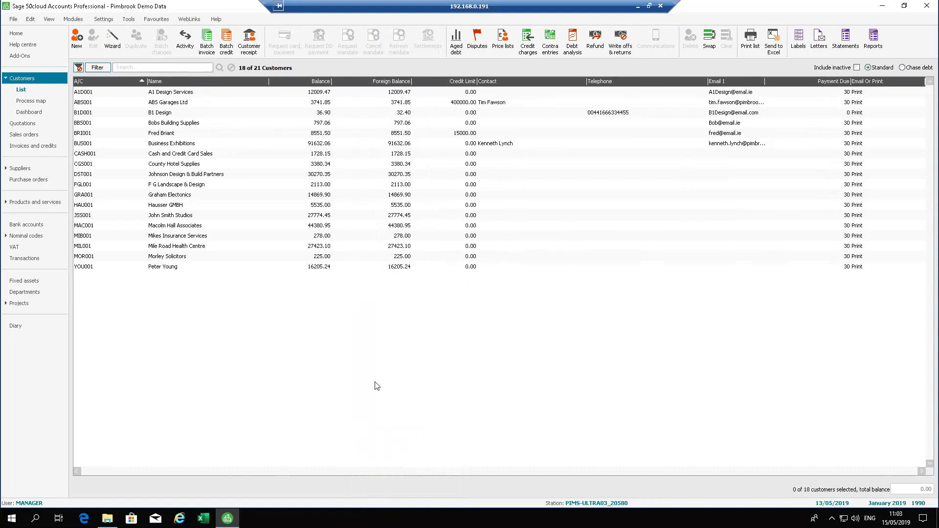
- Send the filtered customer list to Excel, view the workbook maximised and close it without saving
click(777, 38)
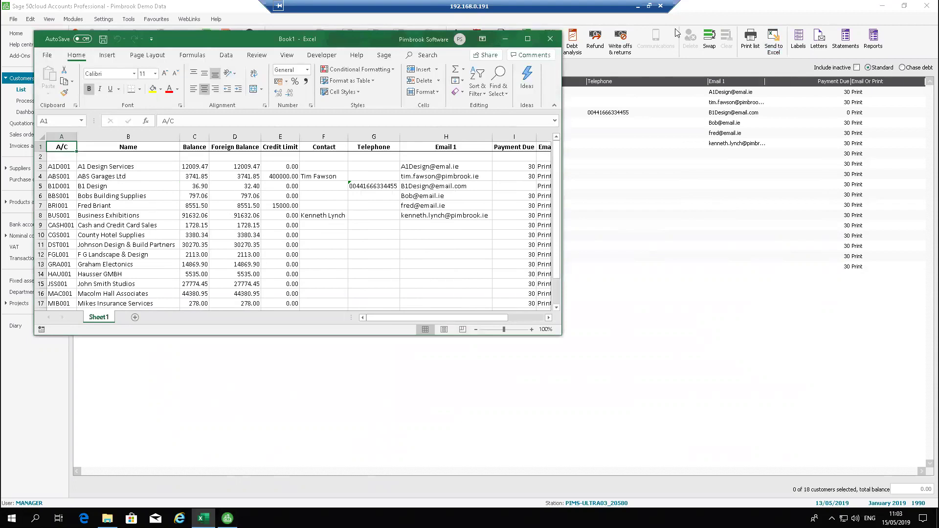
click(527, 39)
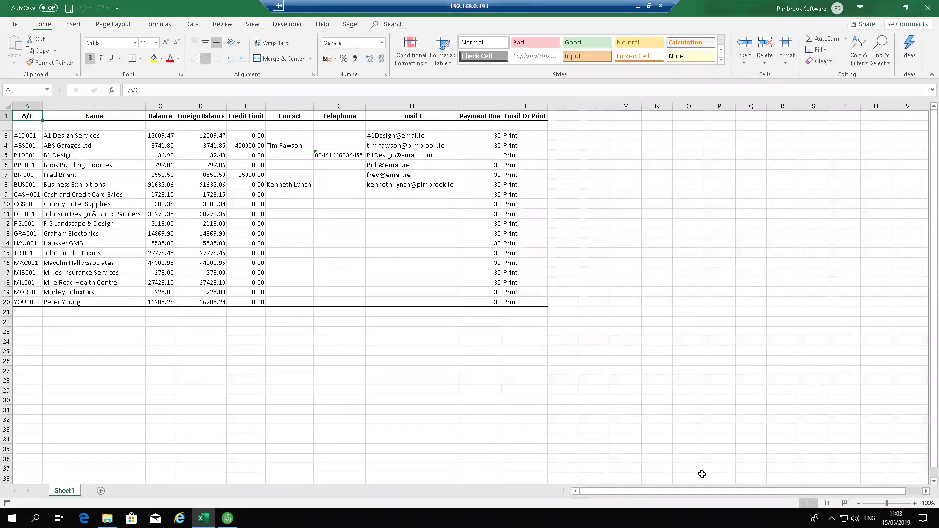
click(926, 10)
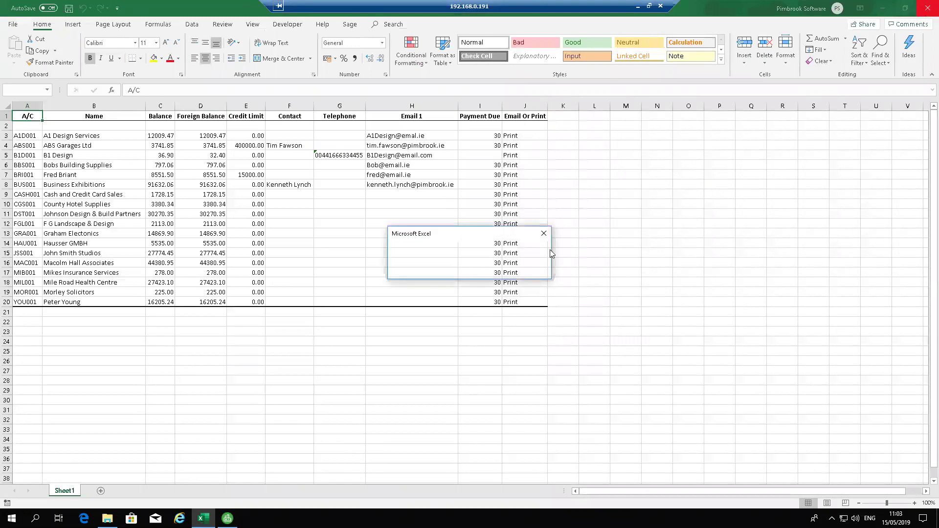
click(455, 272)
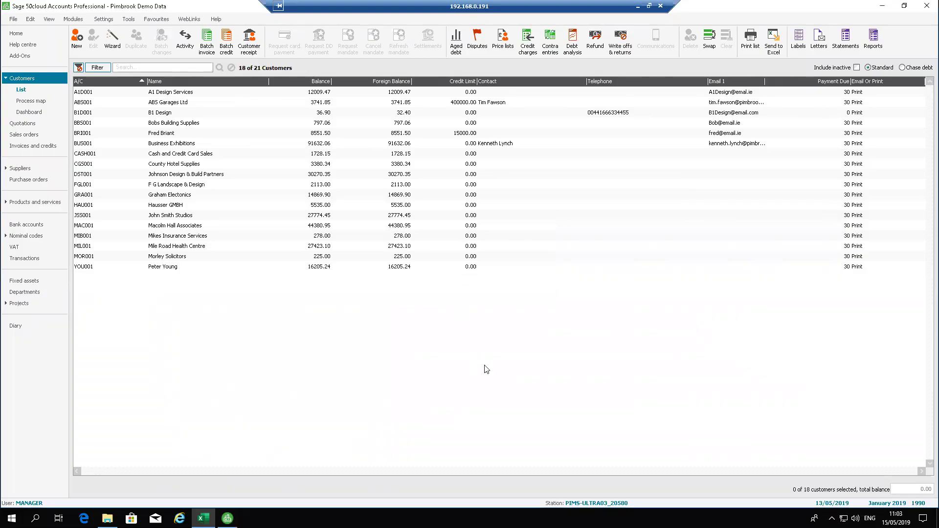
- Open the customer reports and browse the Aged debtors category in the maximised reports window
click(873, 45)
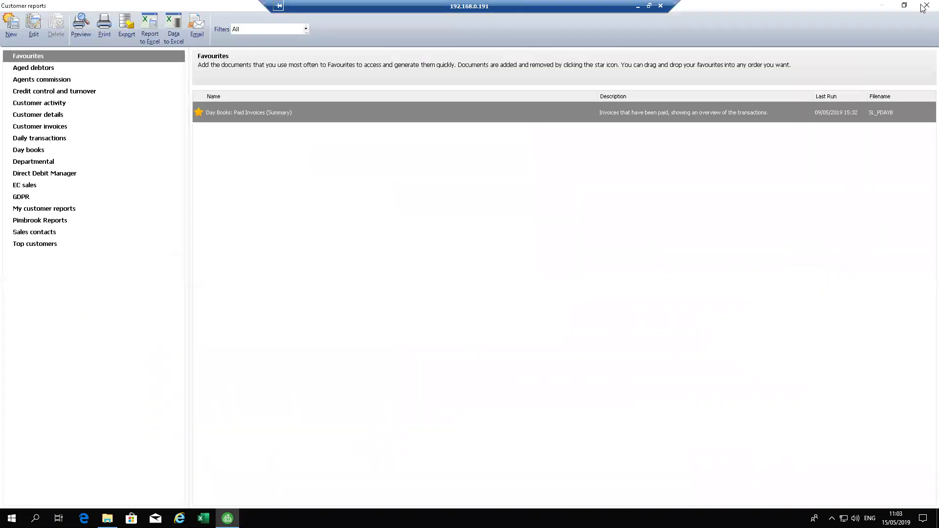
click(905, 6)
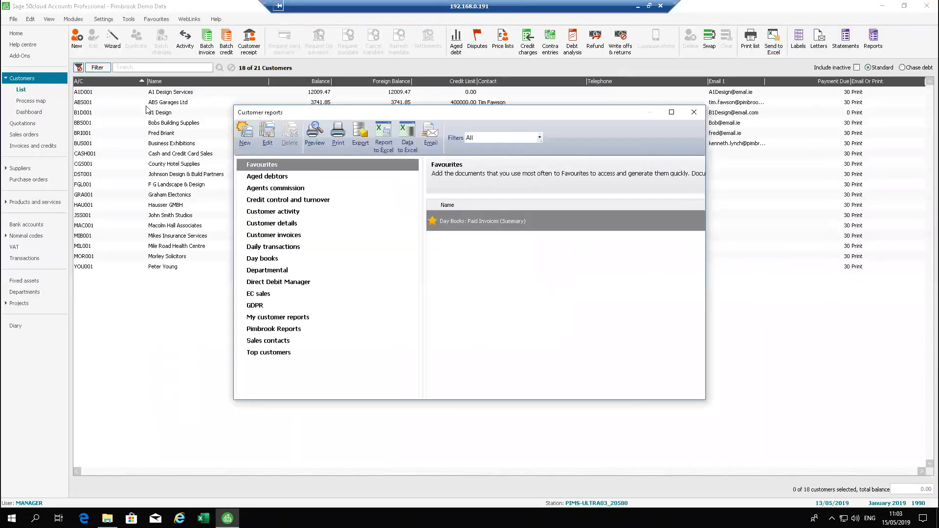
click(277, 177)
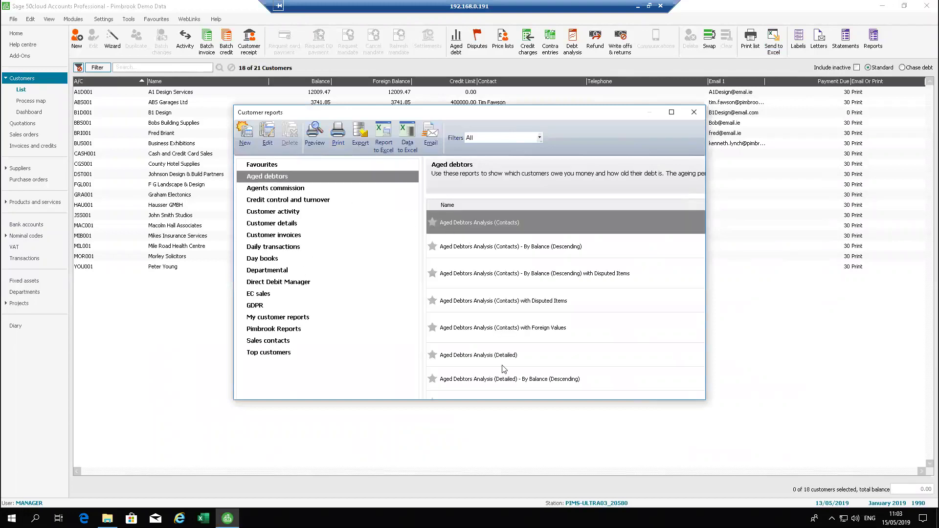
scroll(527, 345, down, 1)
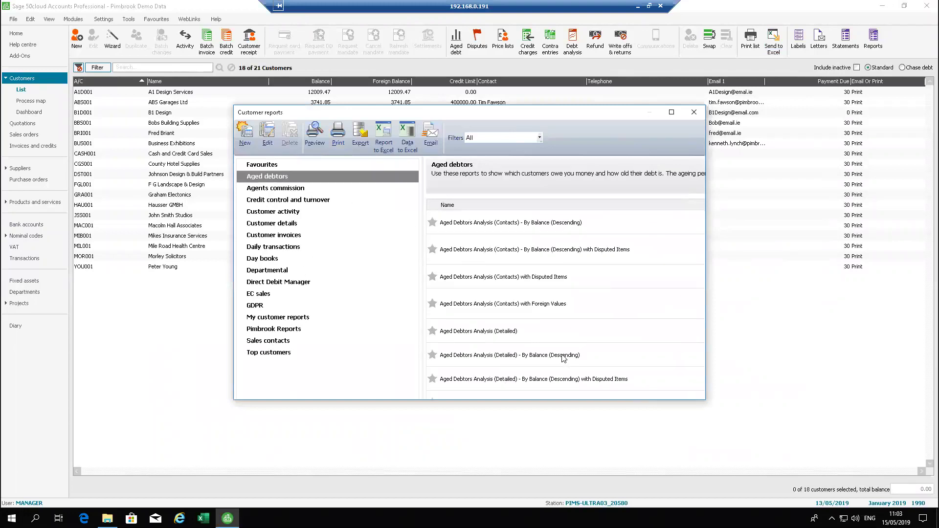
click(672, 112)
- Preview the Aged Debtors Analysis (Summary) report with its default criteria, and close the preview and the reports window
click(281, 398)
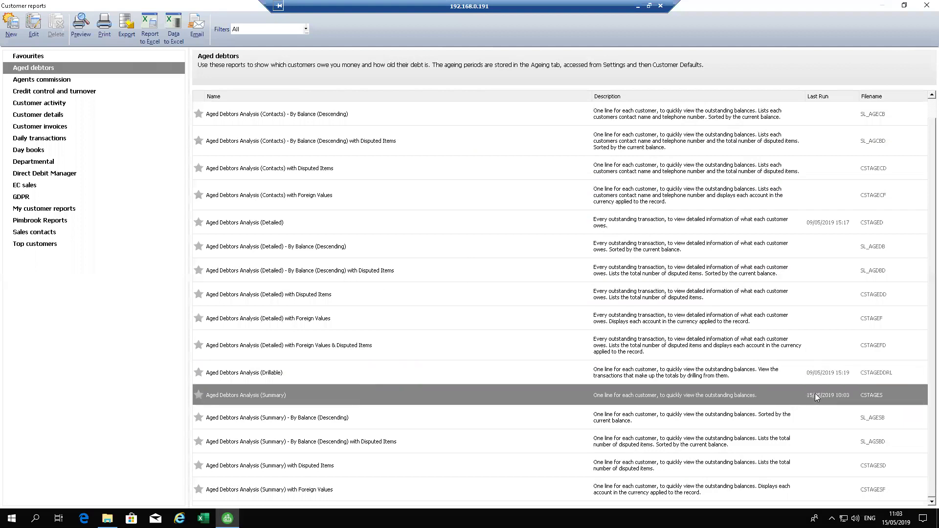
click(816, 394)
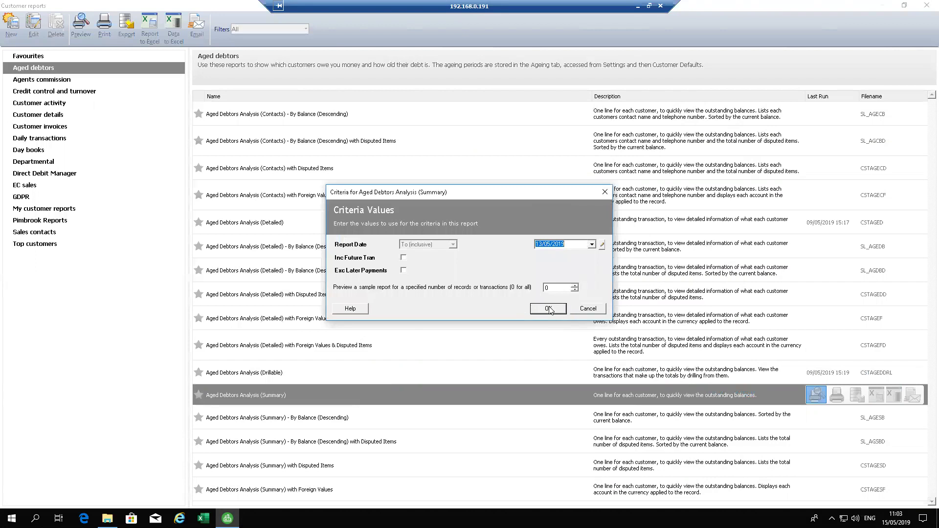
click(548, 308)
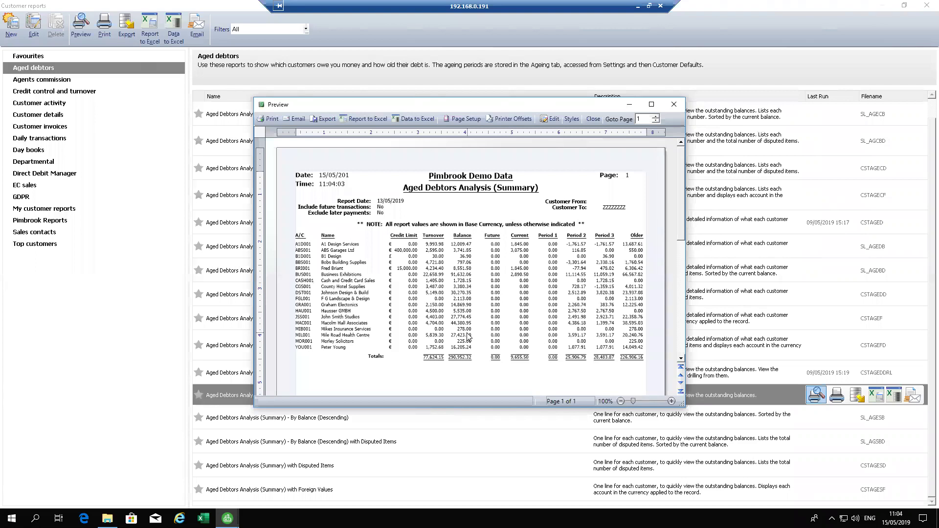
click(594, 119)
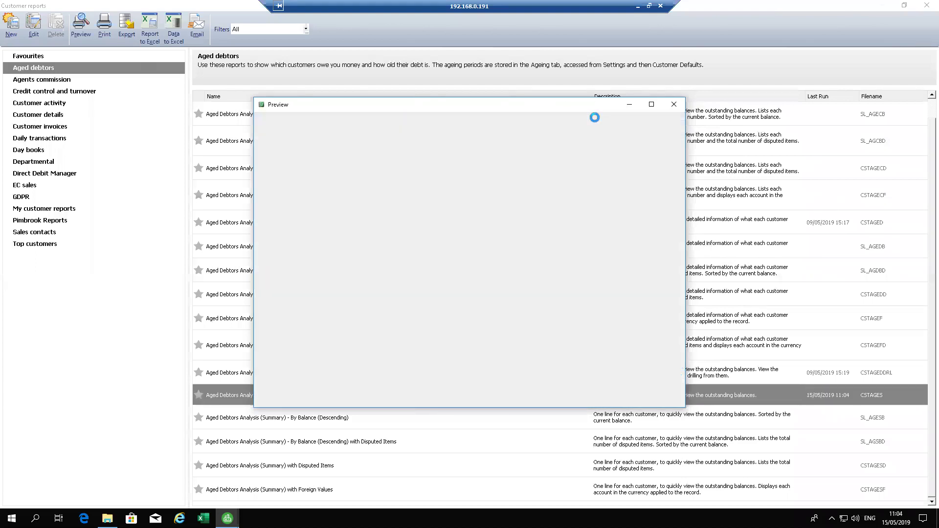
click(927, 6)
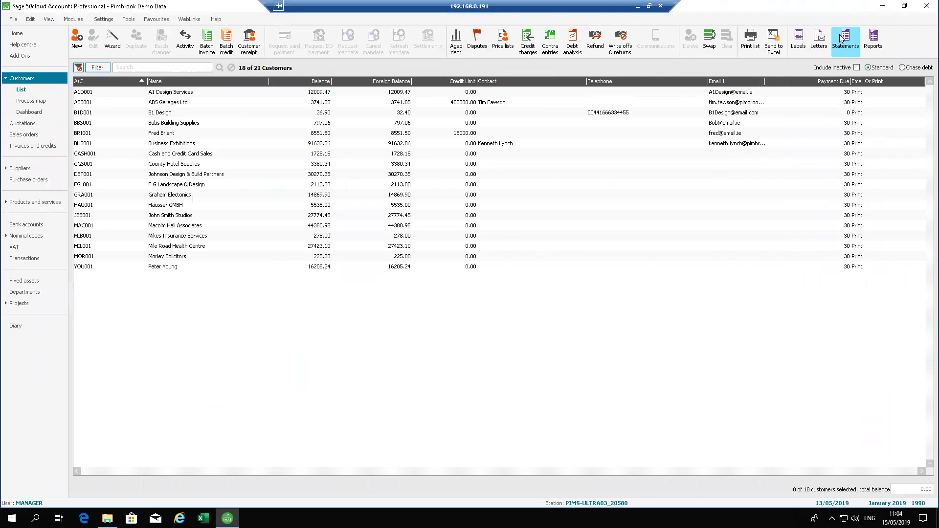
- Switch to the supplier list and reset its columns to the defaults
click(10, 170)
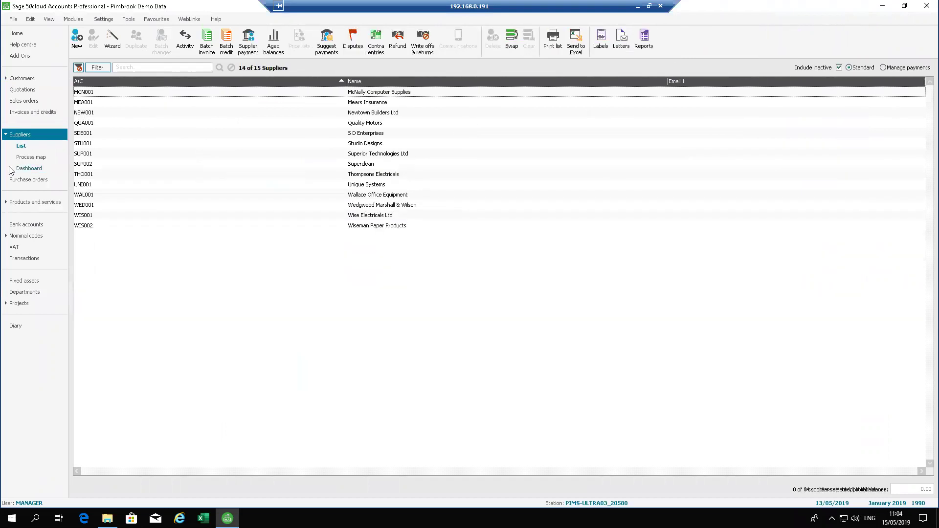
right_click(185, 82)
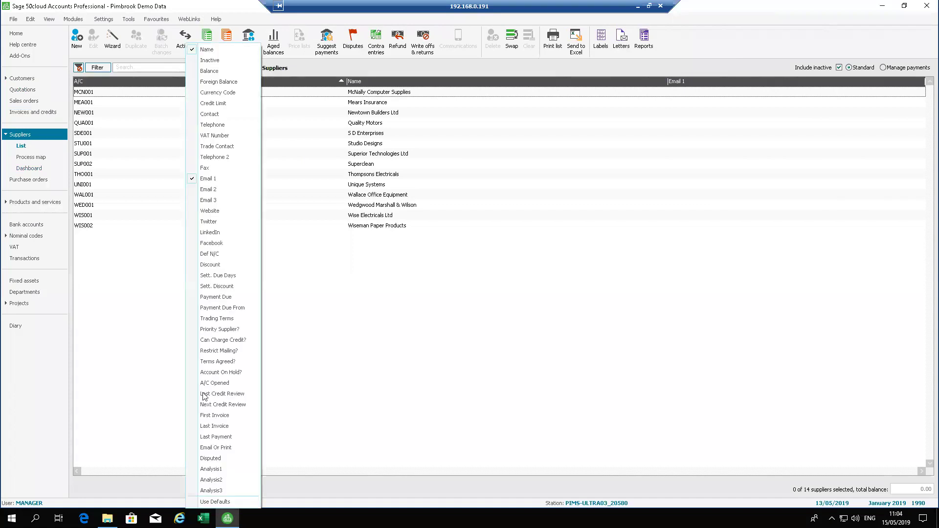
click(215, 503)
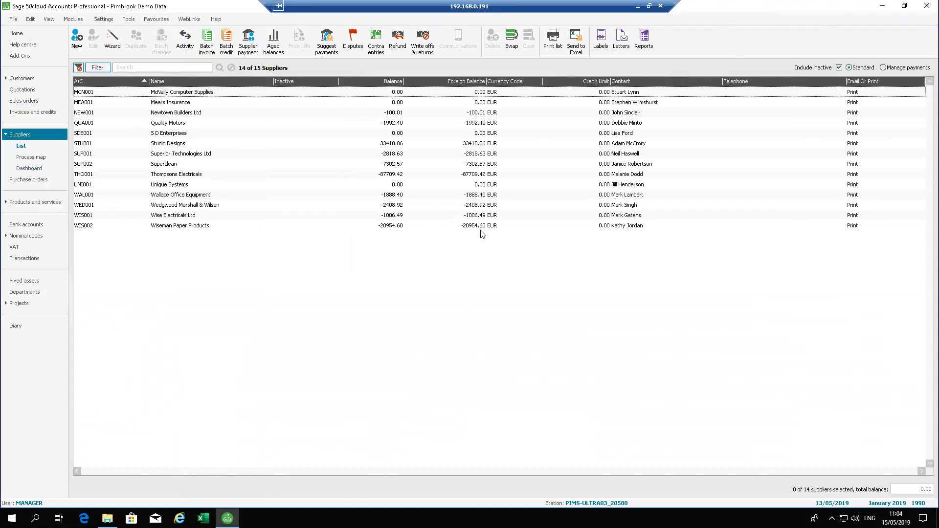
- Remove the active filter from the supplier list and add the Email 1 column
click(78, 67)
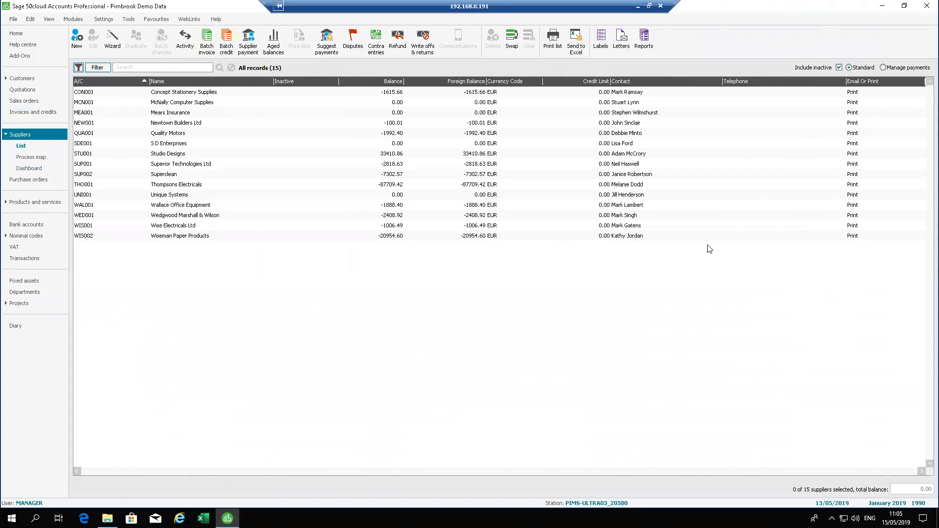
right_click(678, 82)
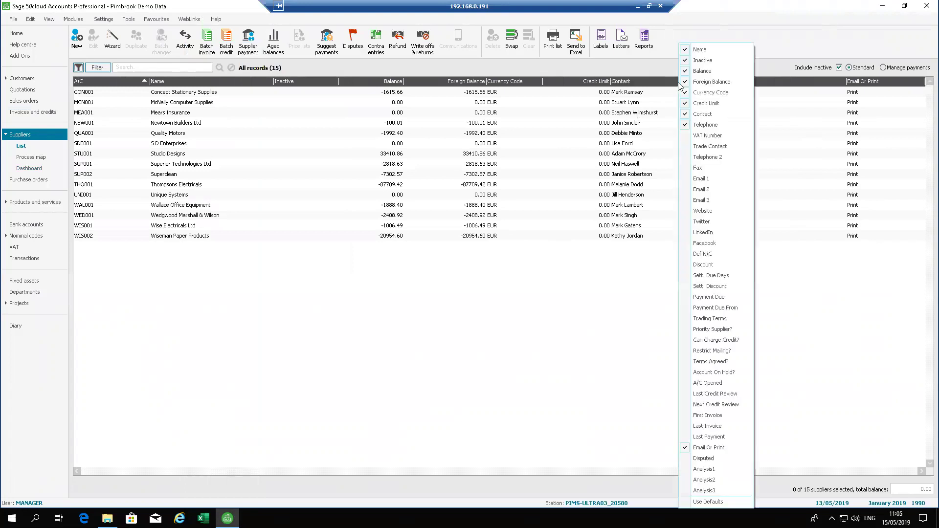
click(708, 180)
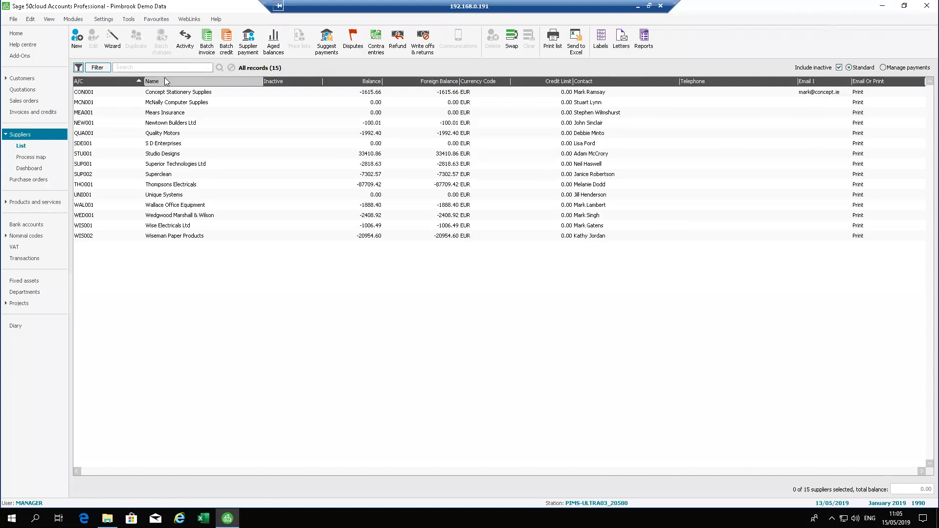
- Apply the supplier filter where E-Mail Address Is Not Equal To *@* and close the filter form
click(90, 71)
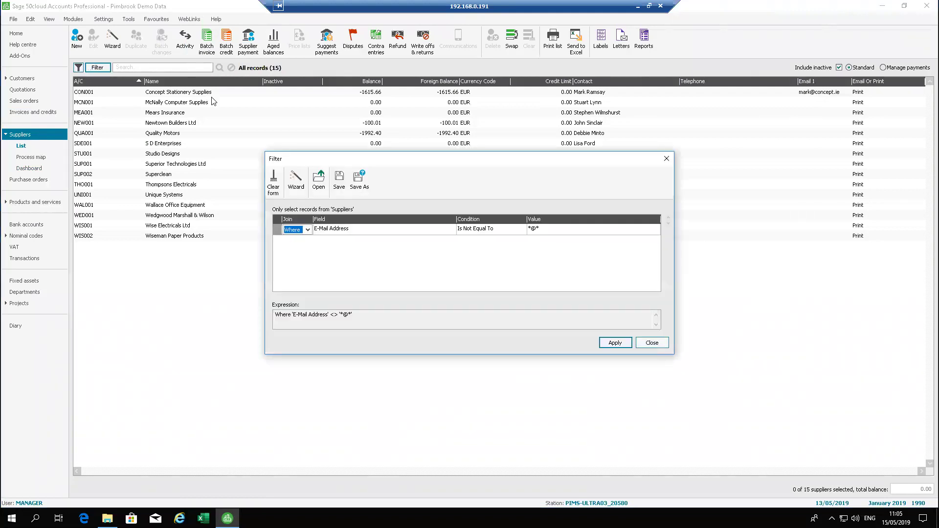
click(346, 232)
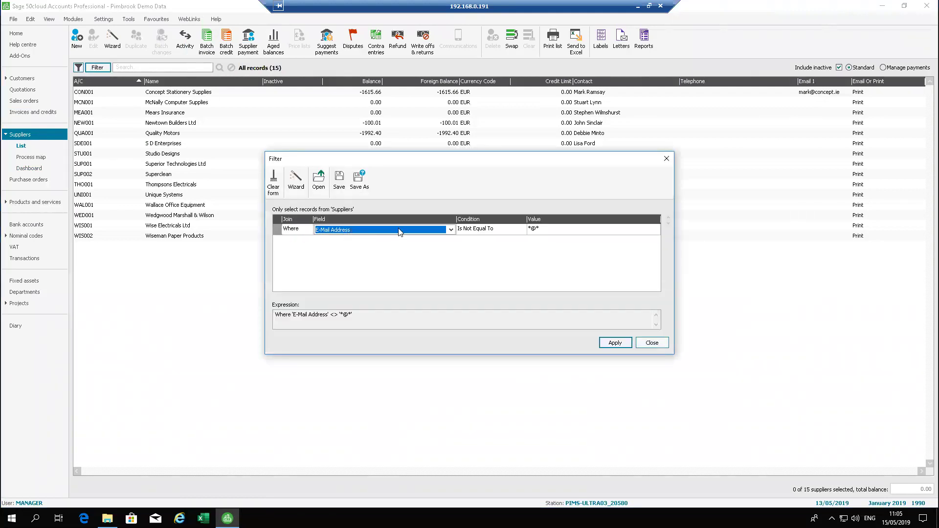
click(502, 231)
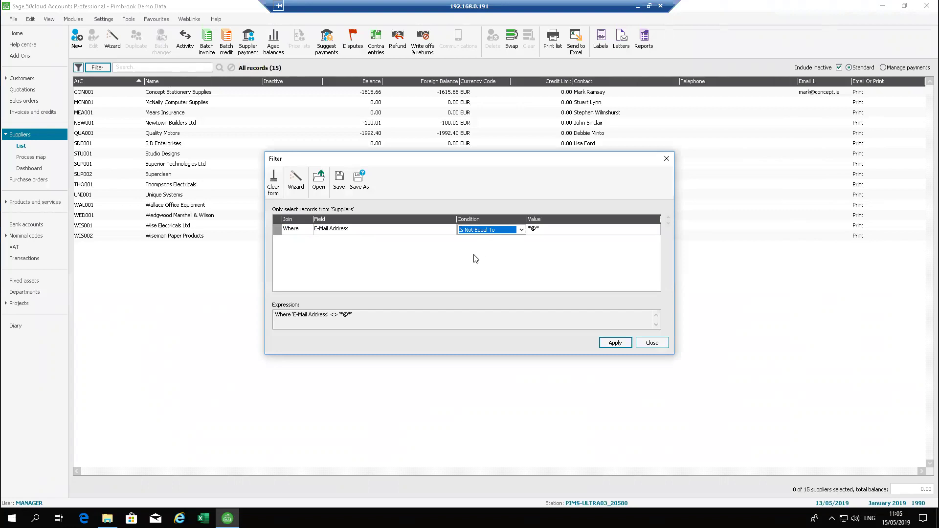
click(552, 230)
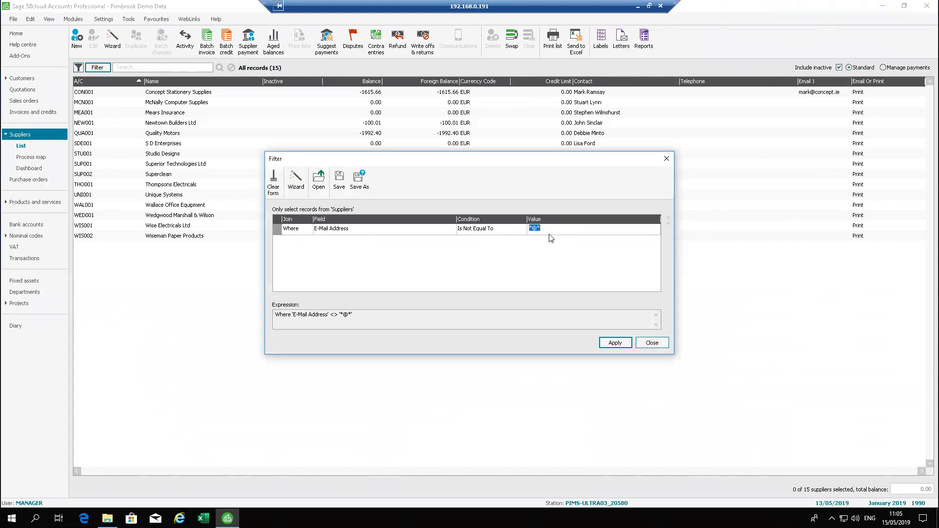
click(550, 231)
click(618, 344)
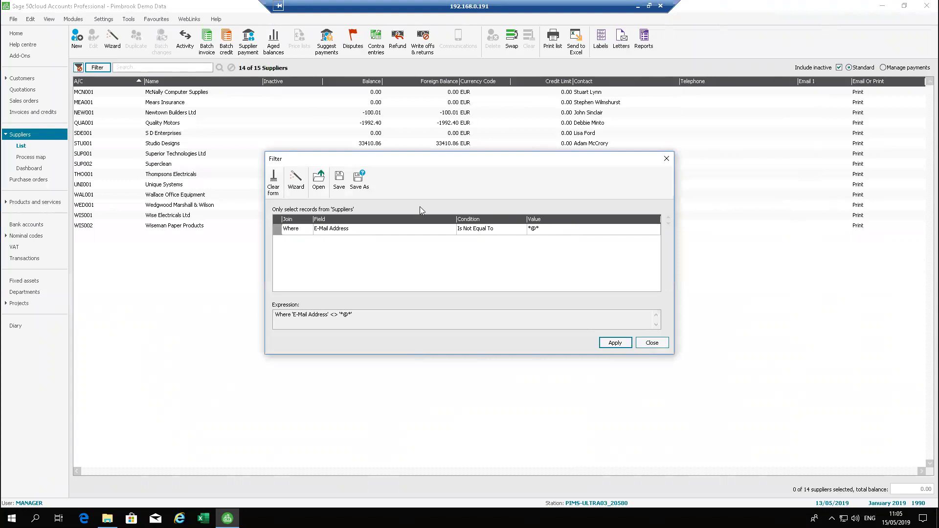
click(616, 343)
click(654, 343)
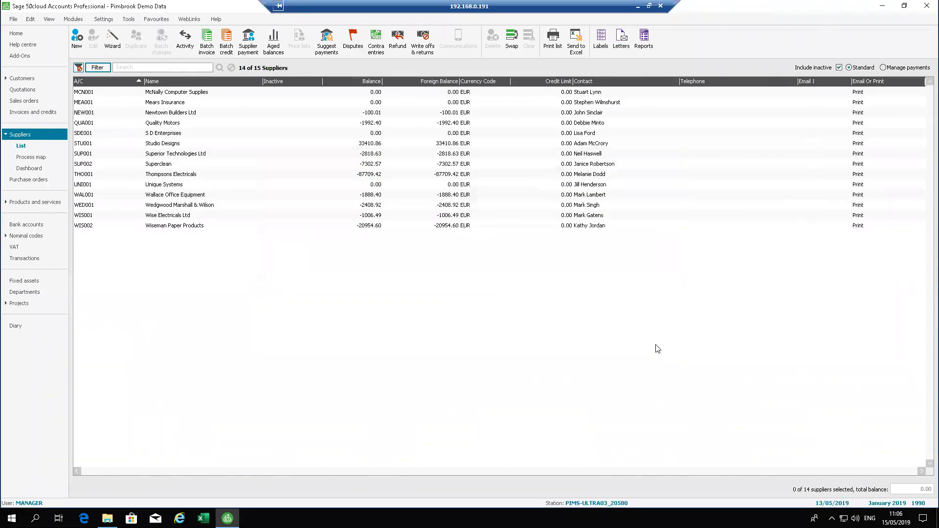
- Hide the Inactive, Balance, Foreign Balance, Currency Code, Credit Limit and Email Or Print columns in the supplier list
right_click(293, 81)
click(316, 60)
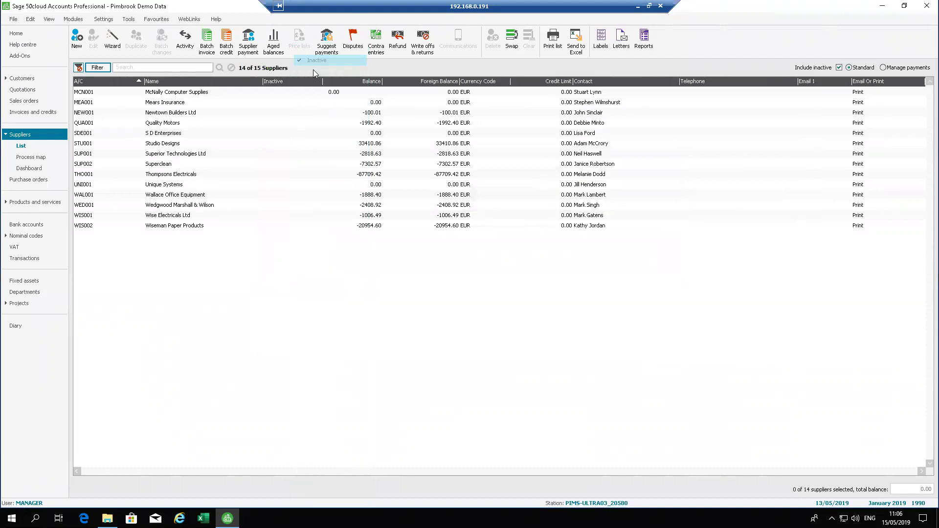
right_click(306, 81)
click(315, 79)
right_click(315, 81)
click(317, 85)
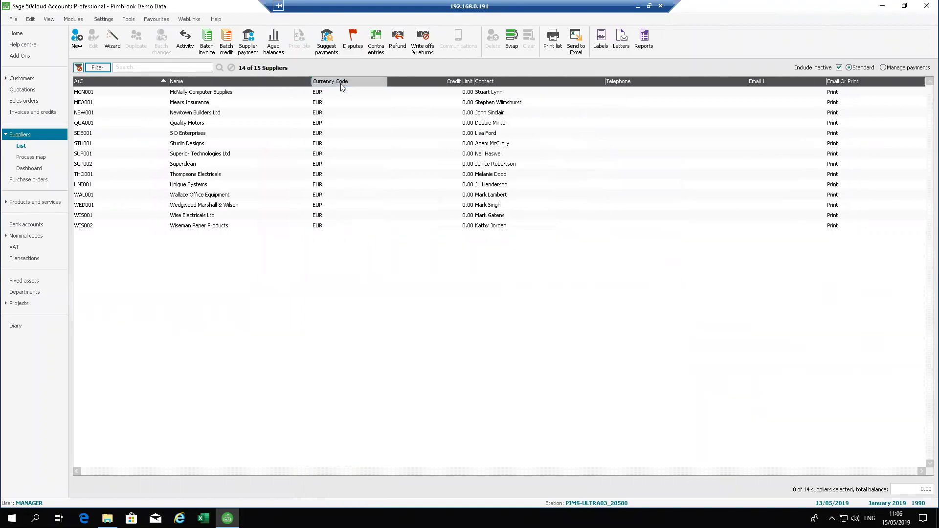
right_click(342, 83)
click(365, 94)
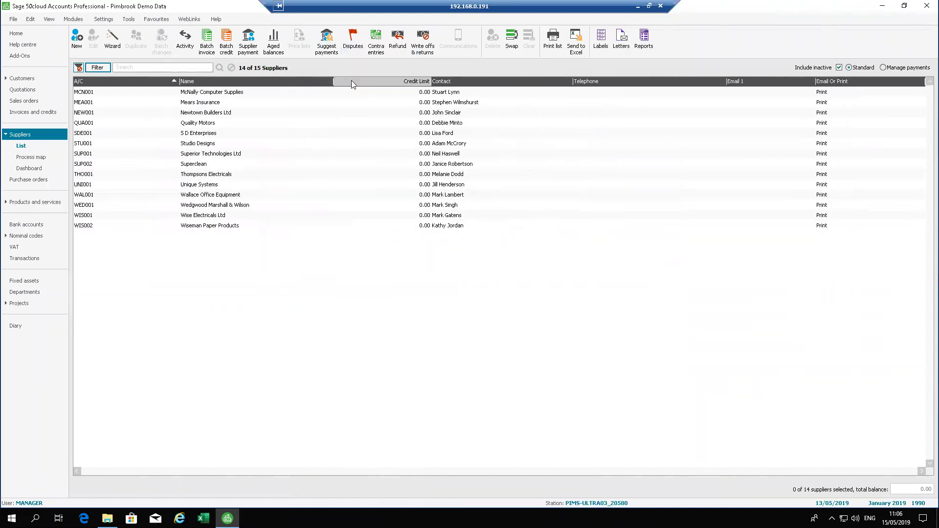
right_click(351, 83)
click(384, 101)
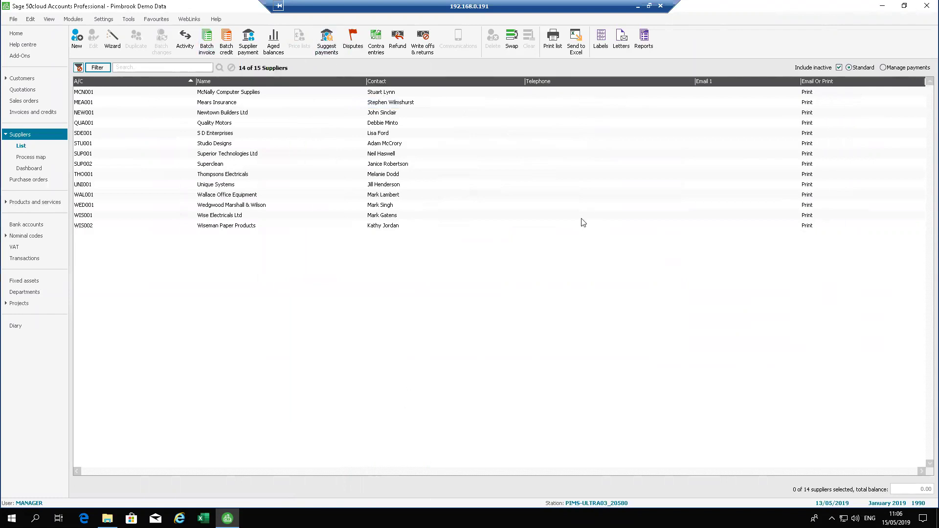
right_click(468, 83)
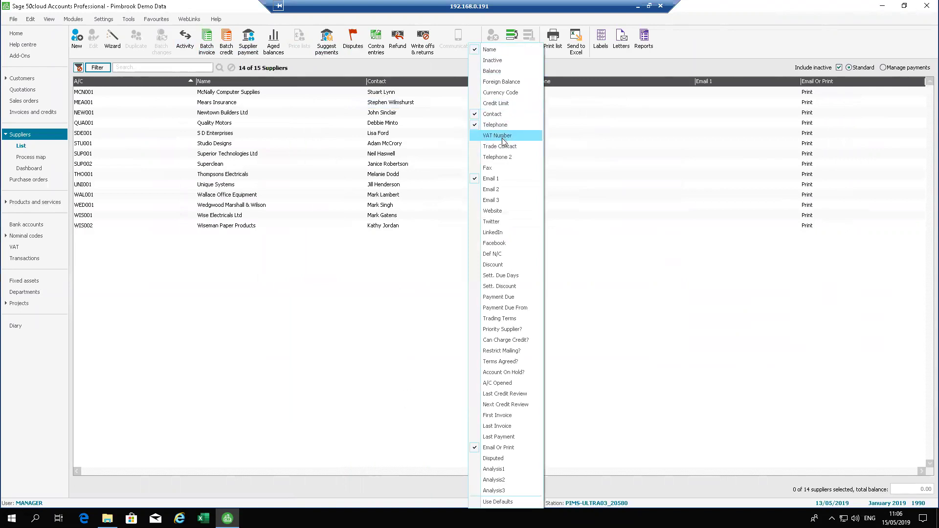
click(514, 447)
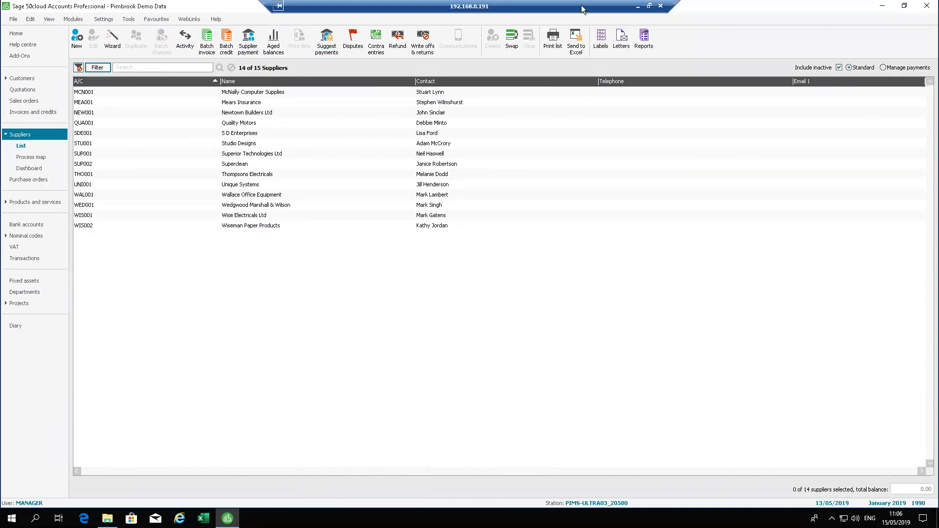
- Send the filtered supplier list to Excel, check the empty Telephone and Email 1 cells, and close the workbook without saving
click(577, 44)
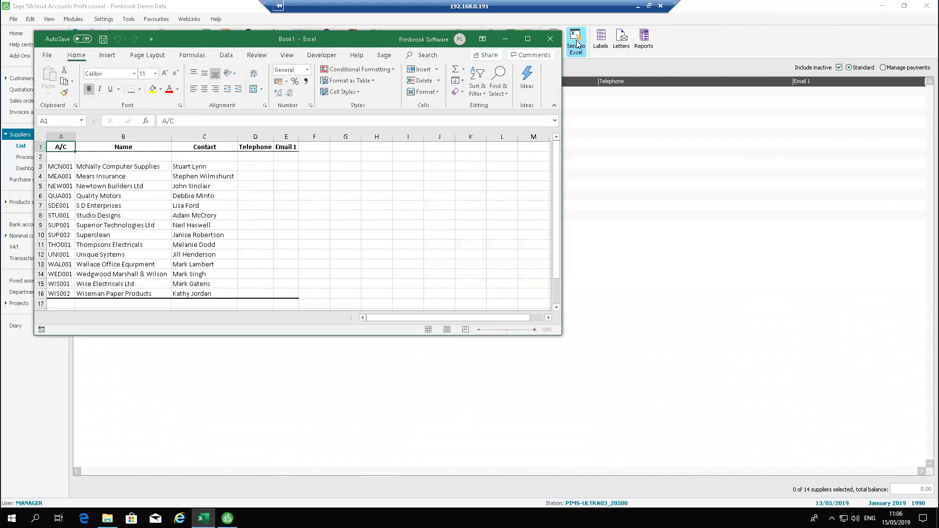
click(263, 170)
click(291, 165)
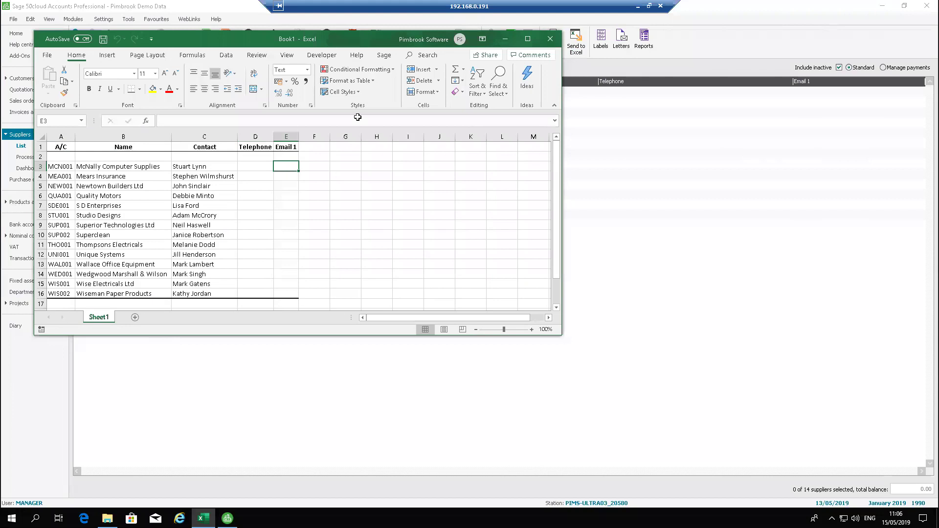
click(553, 42)
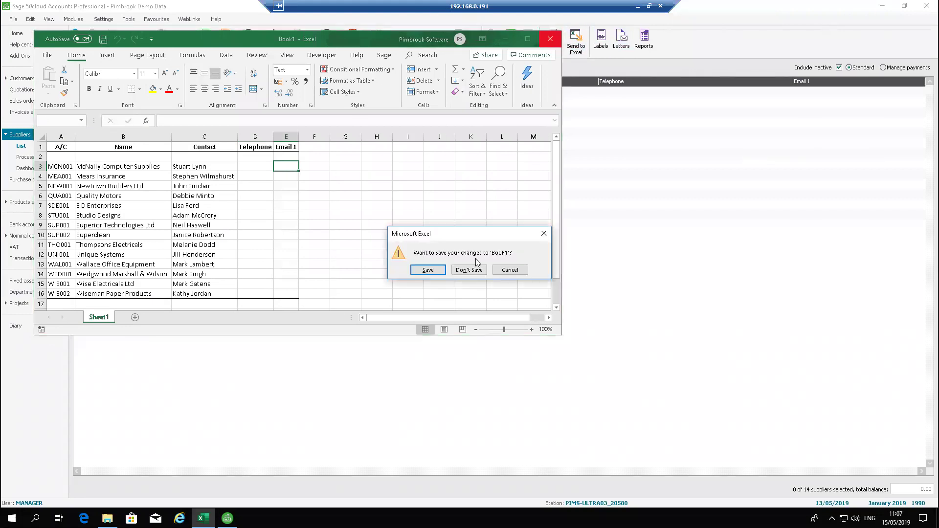
click(471, 272)
- Restore the supplier list's columns to the defaults
right_click(368, 82)
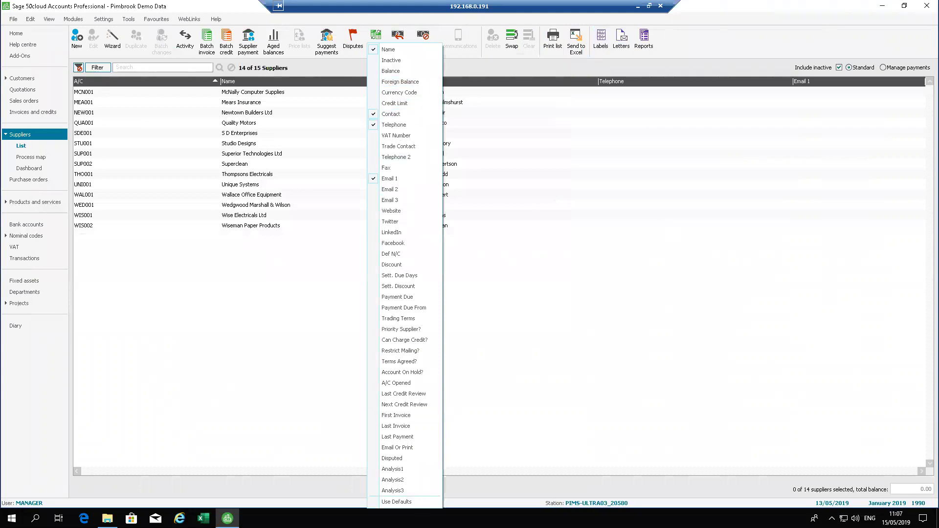
click(414, 502)
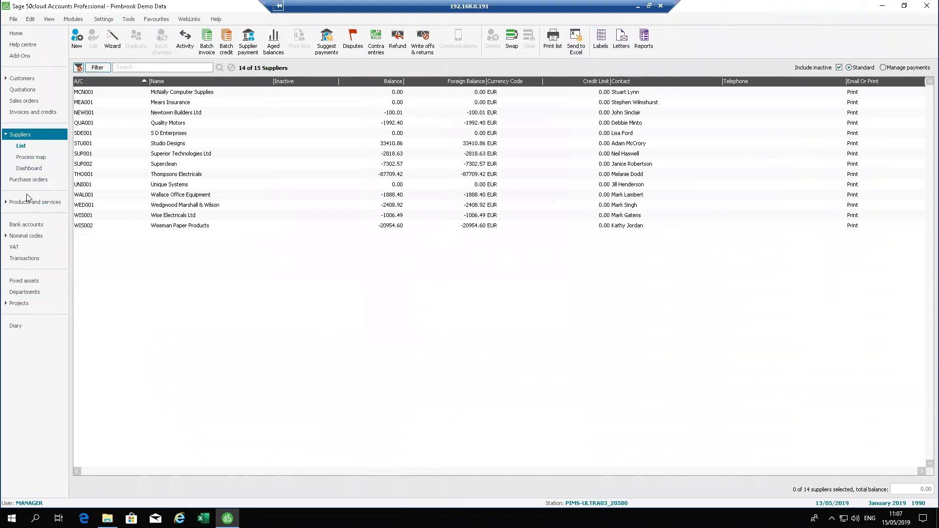
- Turn off the active filter in the Transactions list and clear the existing criteria from its filter form
click(31, 259)
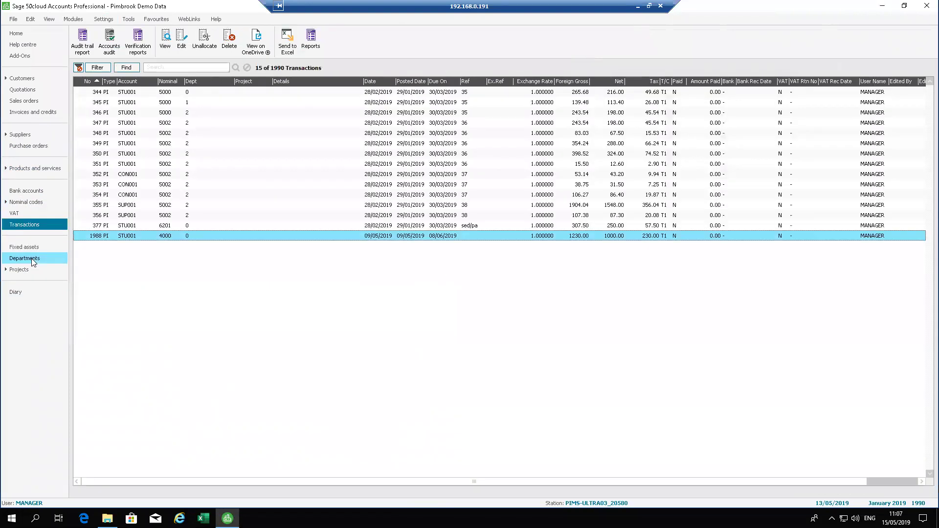
click(79, 68)
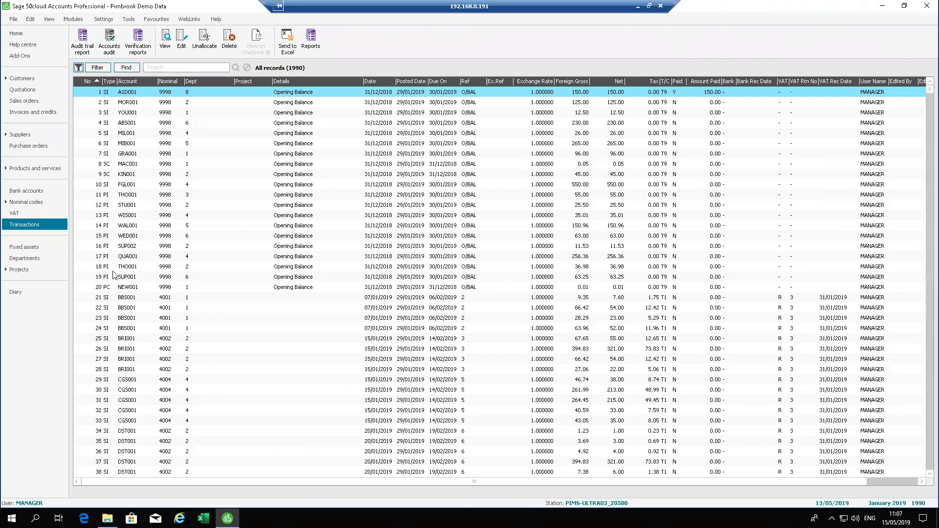
click(88, 67)
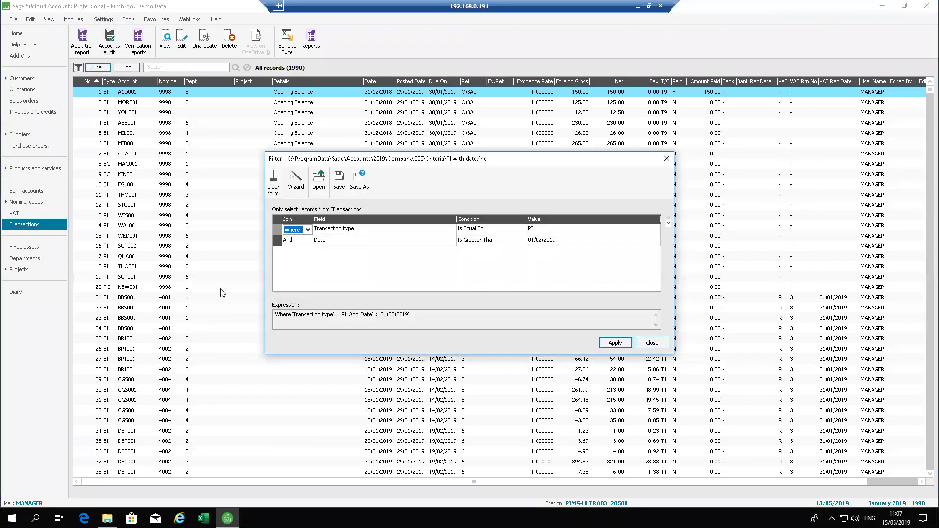
click(273, 190)
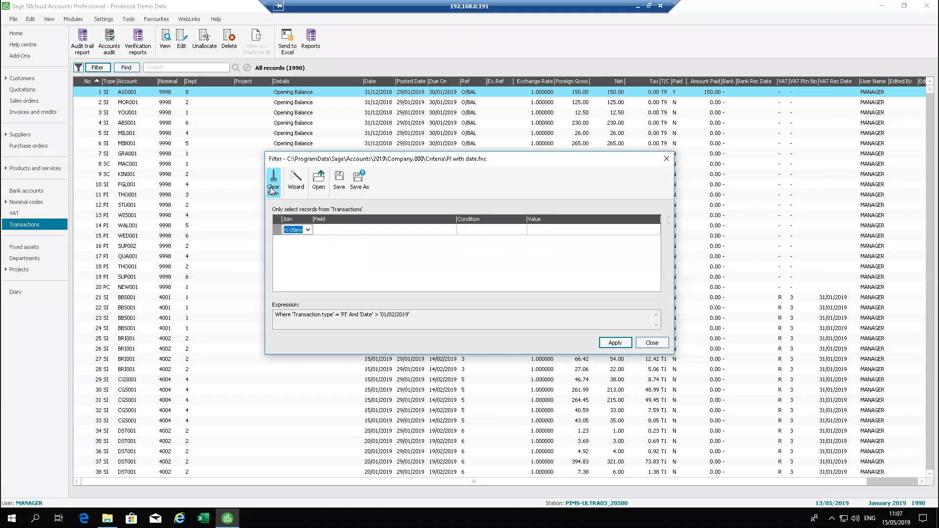
- Start a Where criterion in the transactions filter using the Transaction type field
click(308, 230)
click(302, 245)
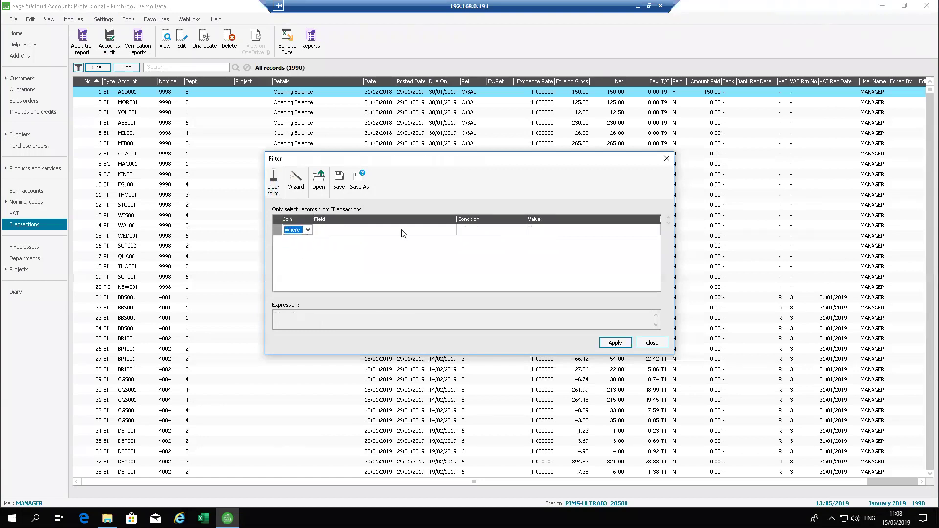
click(402, 231)
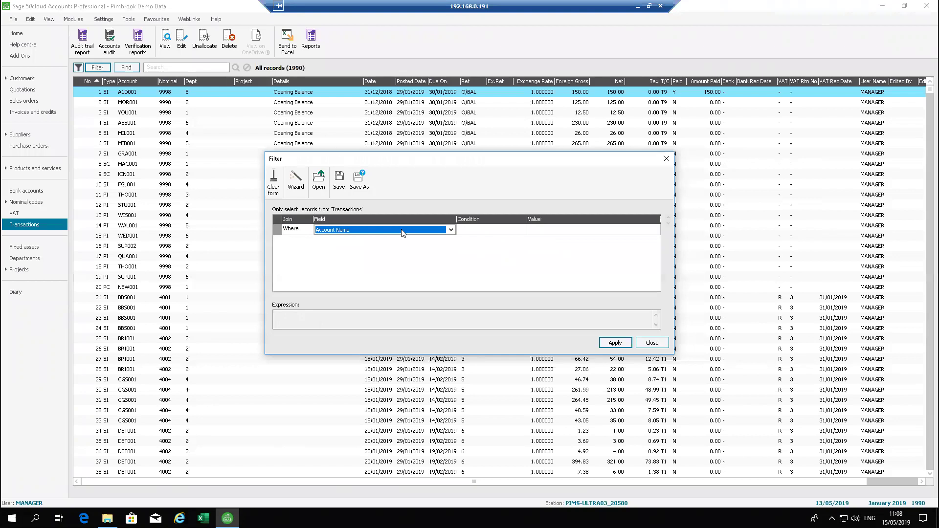
click(428, 230)
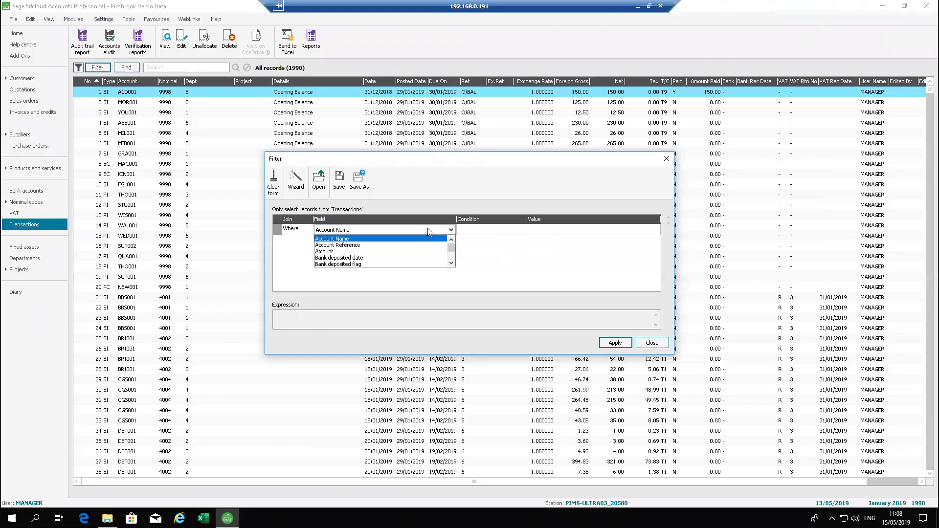
key(t)
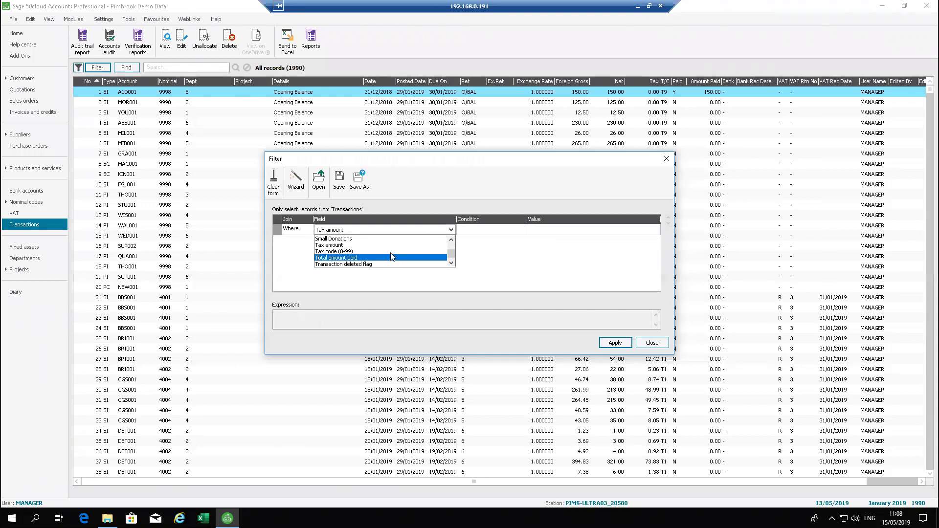
scroll(391, 256, up, 1)
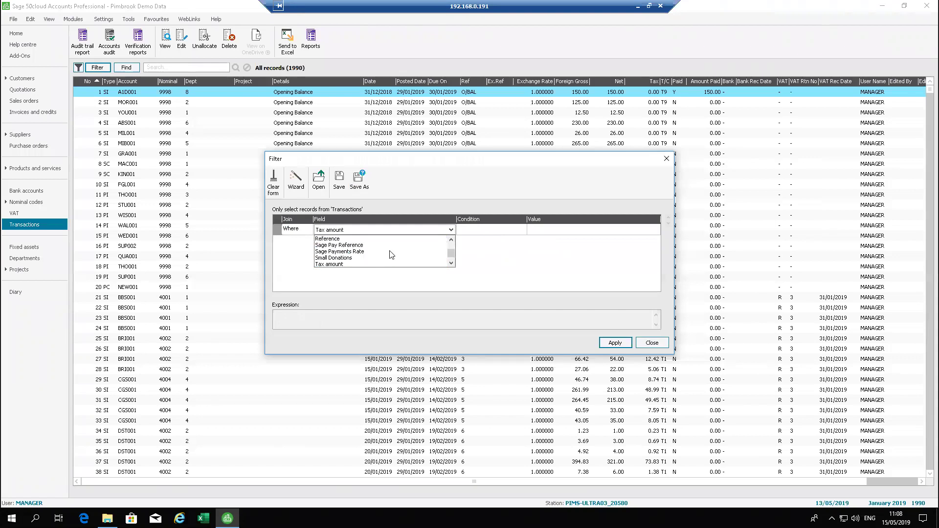
key(Down)
key(Down)
key(Down)
key(Down)
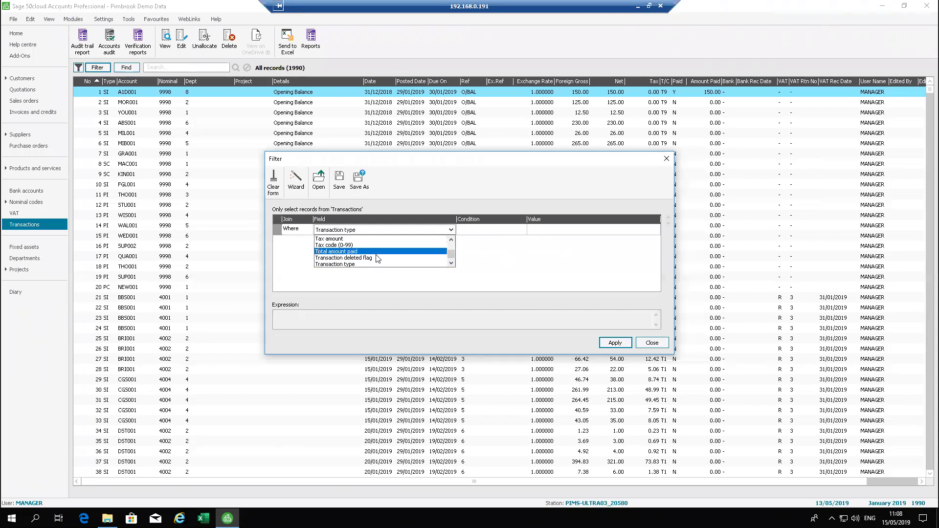
click(367, 264)
- Set the Transaction type criterion's condition to Is Equal To and its value to PI
click(485, 231)
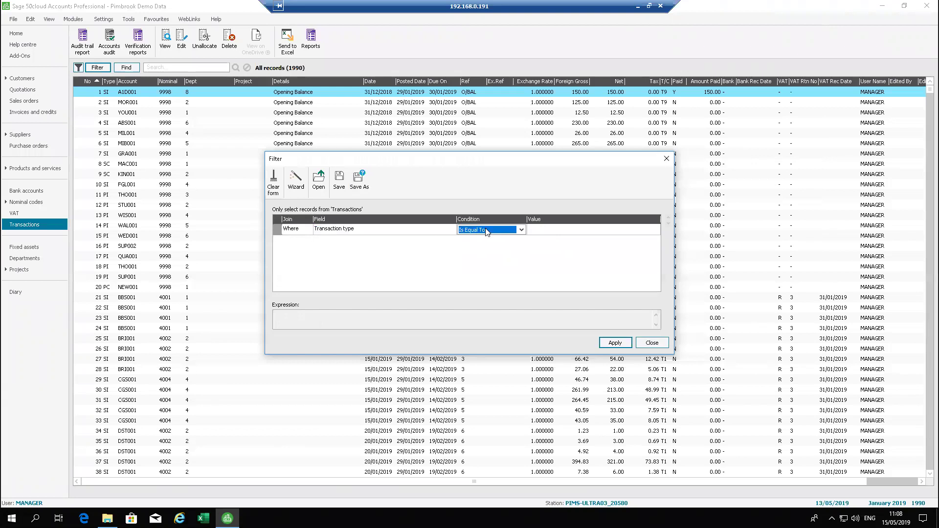
click(554, 230)
click(558, 230)
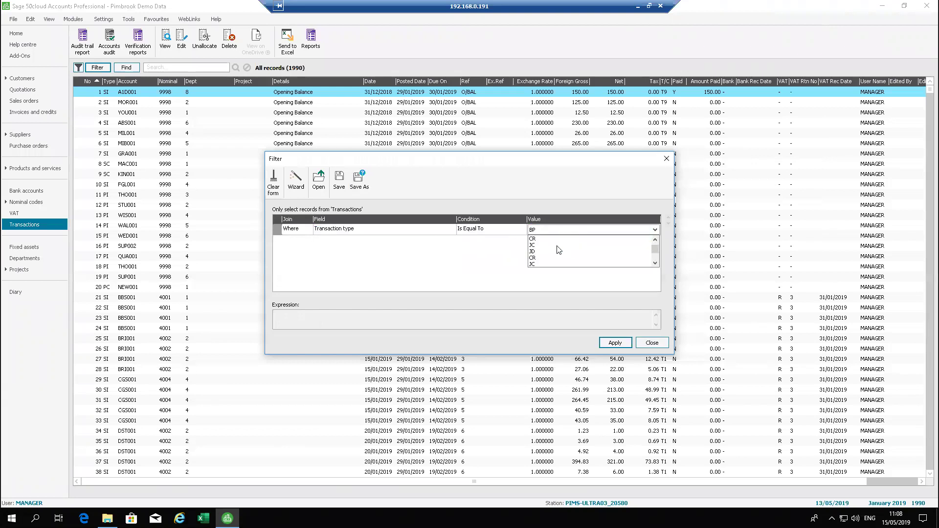
click(546, 258)
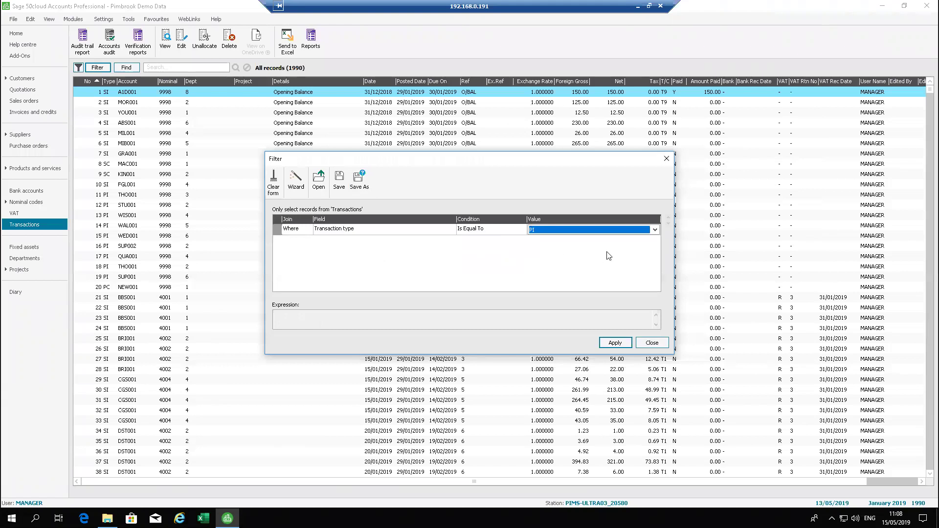
- Add an And criterion on the Date field below the Transaction type criterion in the transactions filter
click(294, 241)
click(307, 241)
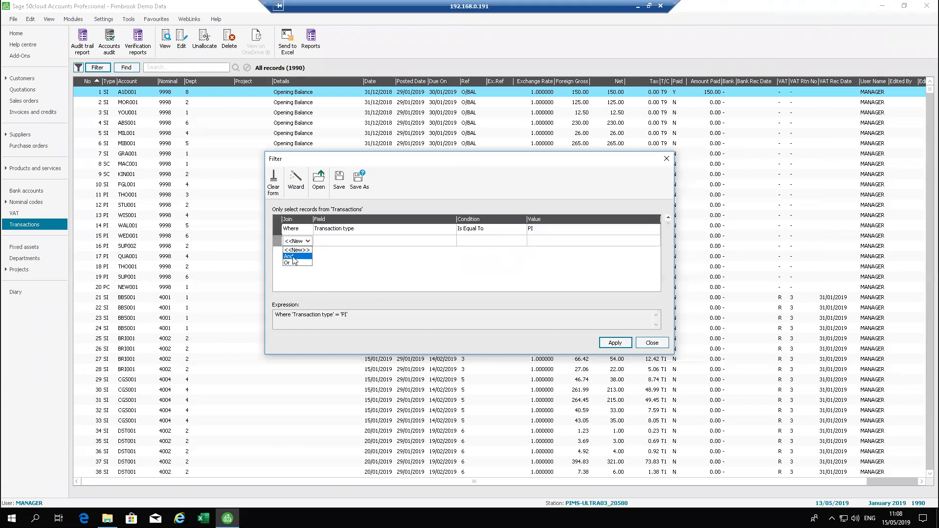
click(300, 257)
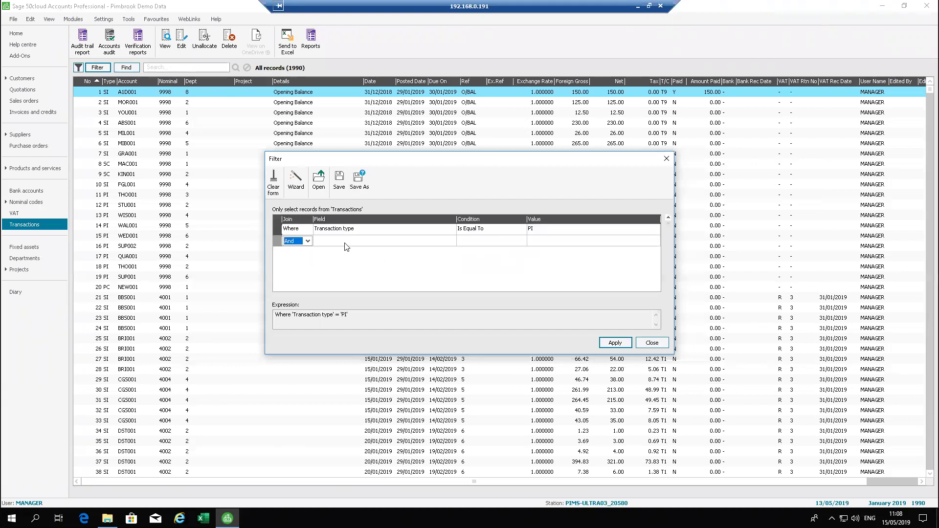
click(351, 242)
text(Date)
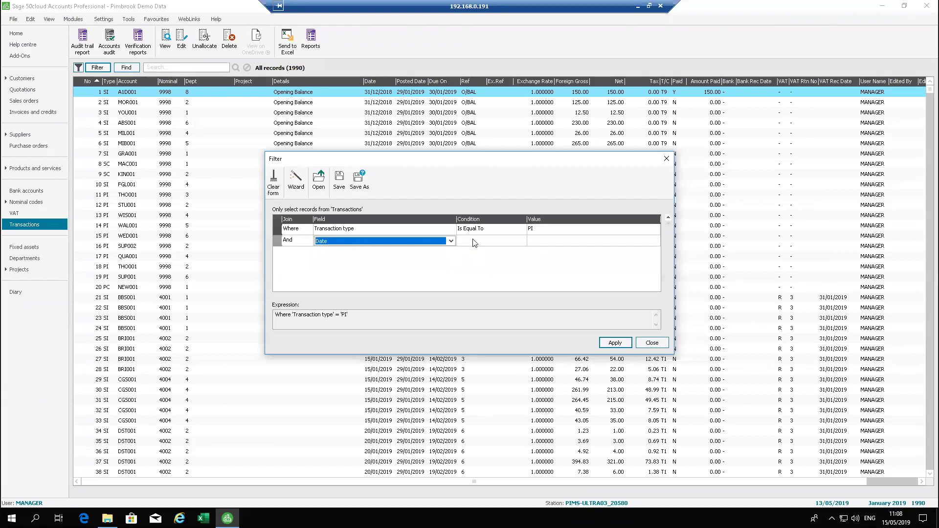
- Set the Date criterion to Is Greater Than 01/02/2019 and apply the filter to the Transactions list
click(477, 241)
click(503, 241)
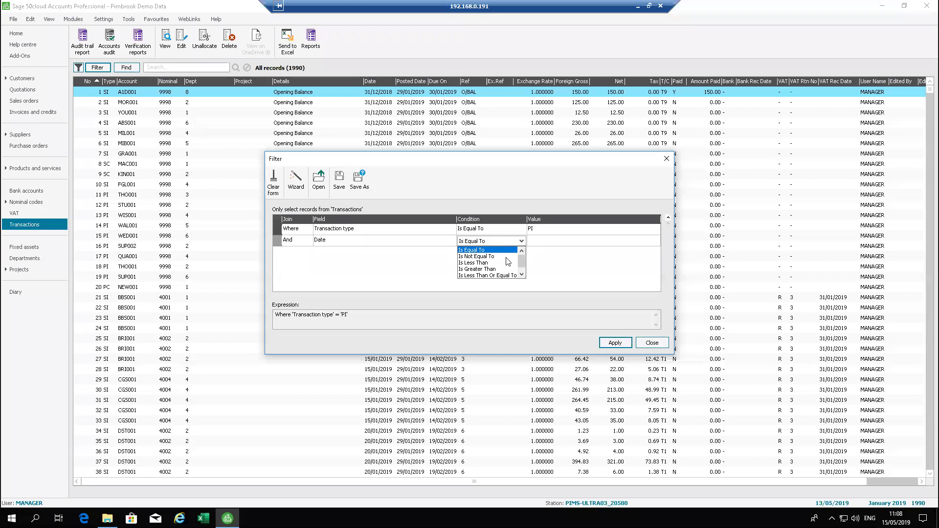
click(497, 270)
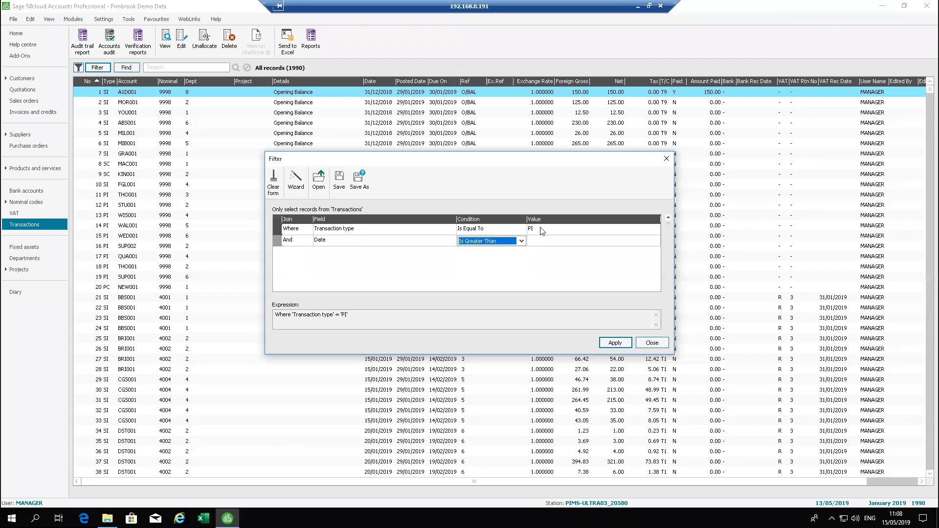
click(551, 241)
text(01/02/)
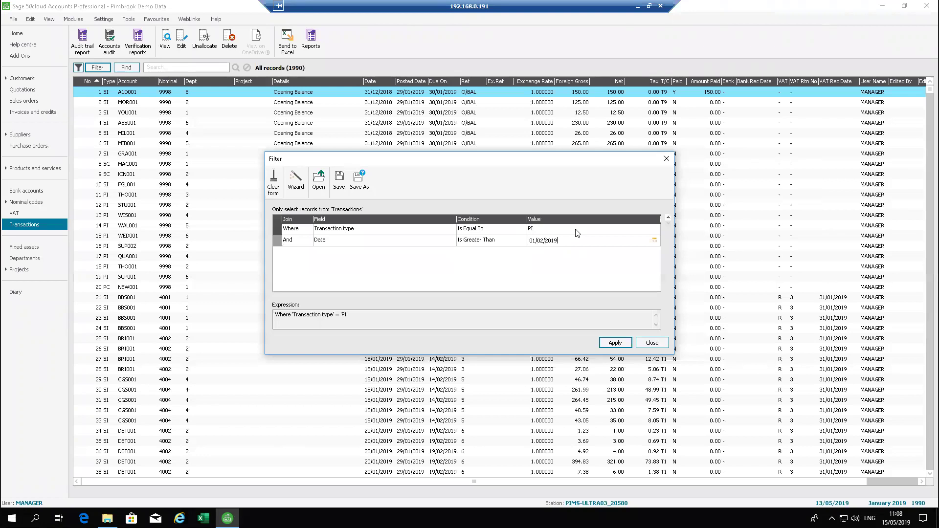
text(2019)
click(623, 342)
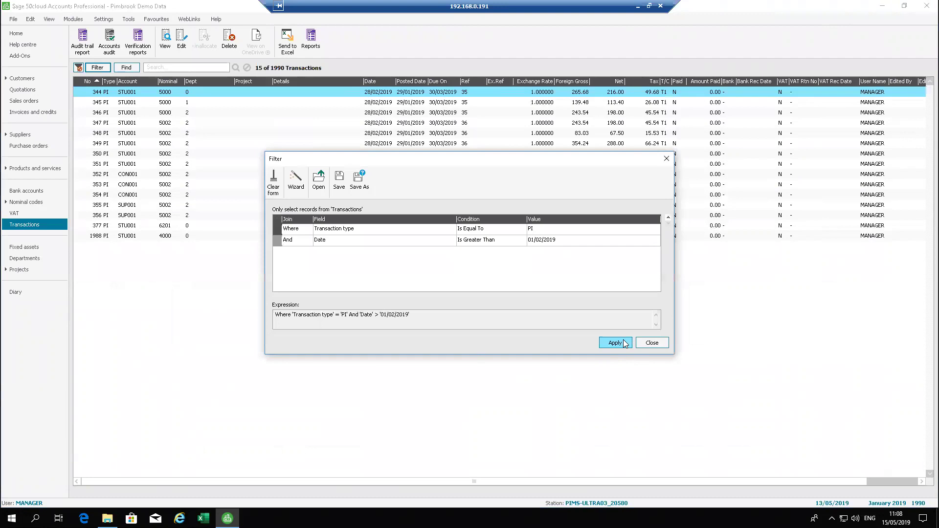
click(654, 344)
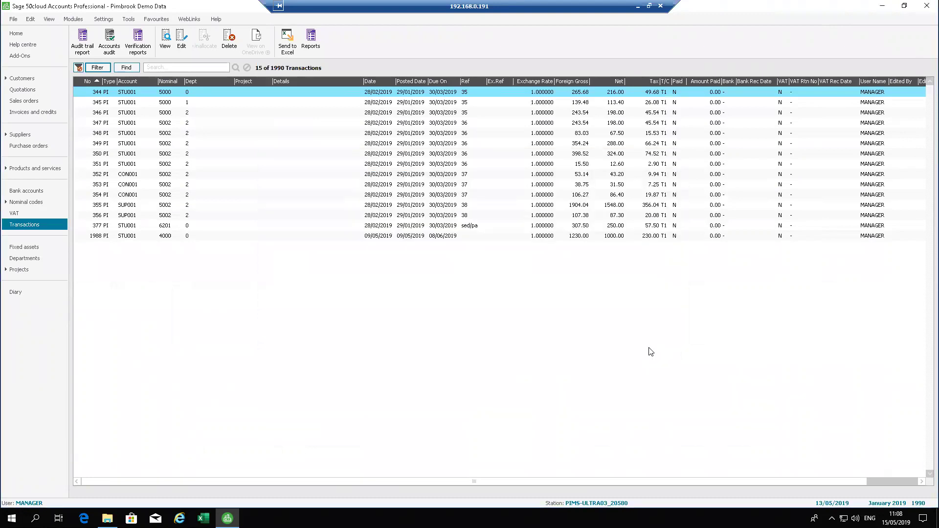
- Export the filtered transactions to Excel and close the resulting workbook without saving it
click(286, 41)
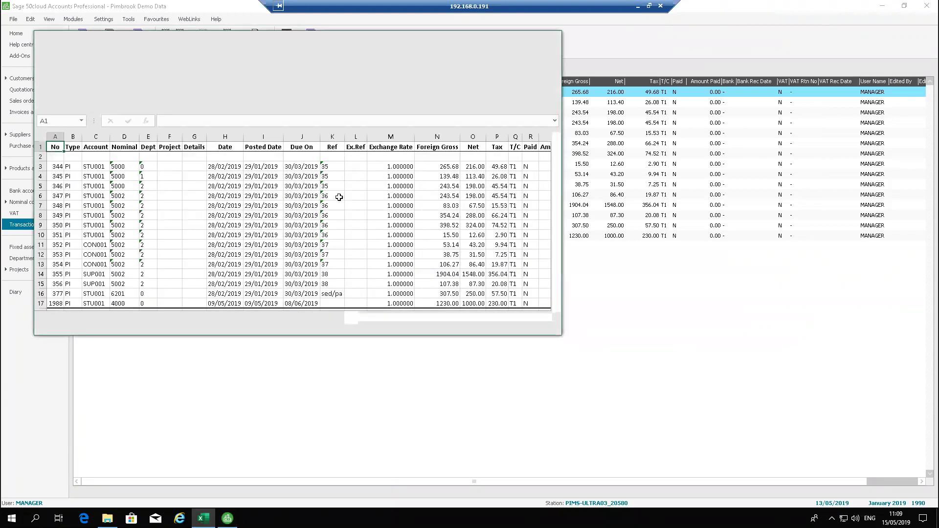
click(372, 205)
scroll(372, 204, down, 3)
scroll(372, 205, up, 3)
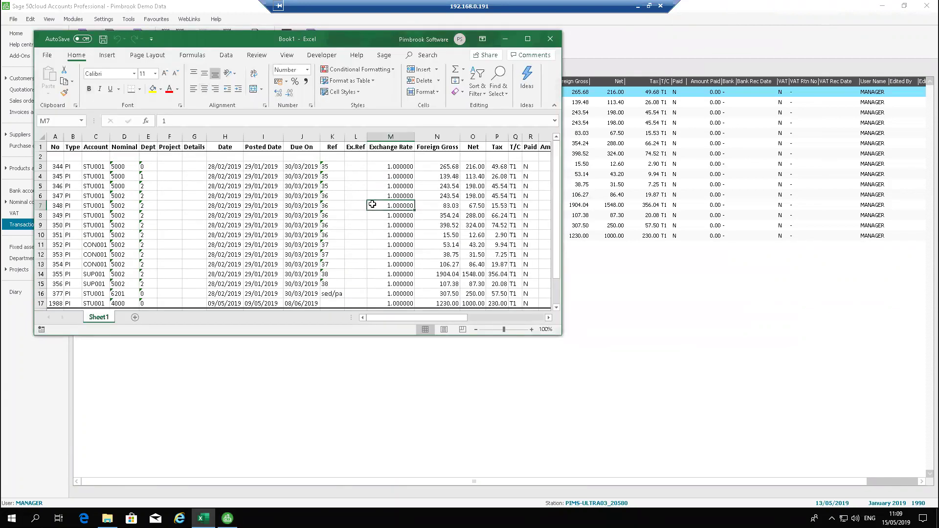
click(549, 41)
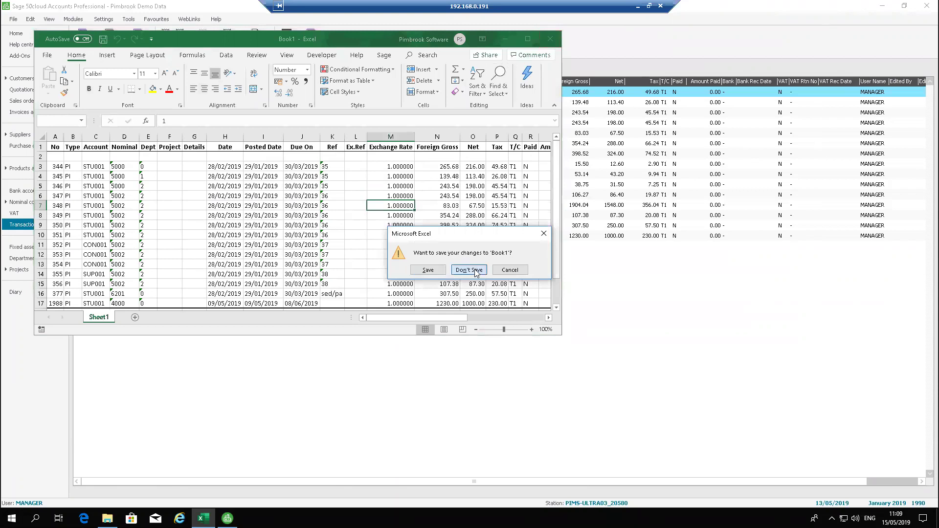
click(476, 272)
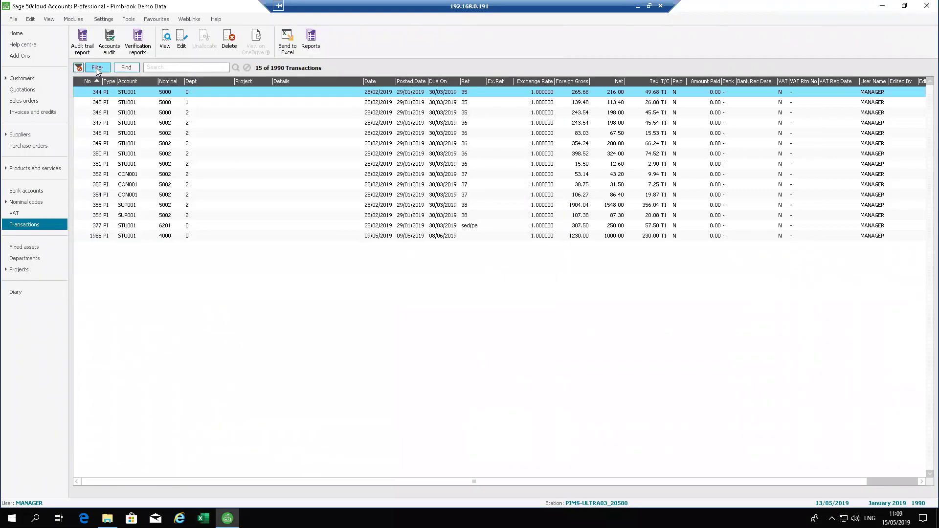
- Save the current transactions filter criteria as PI with date.fnc in the Criteria folder, replacing the existing file
click(96, 67)
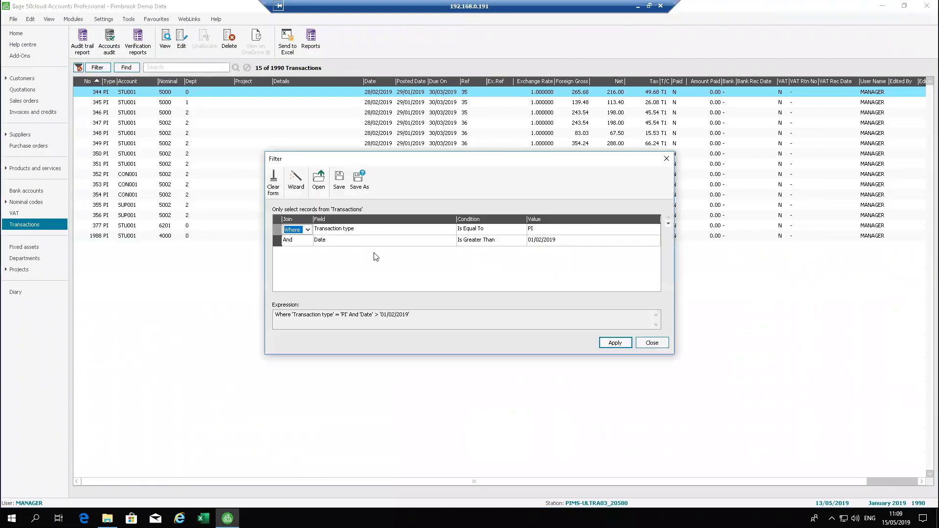
click(361, 190)
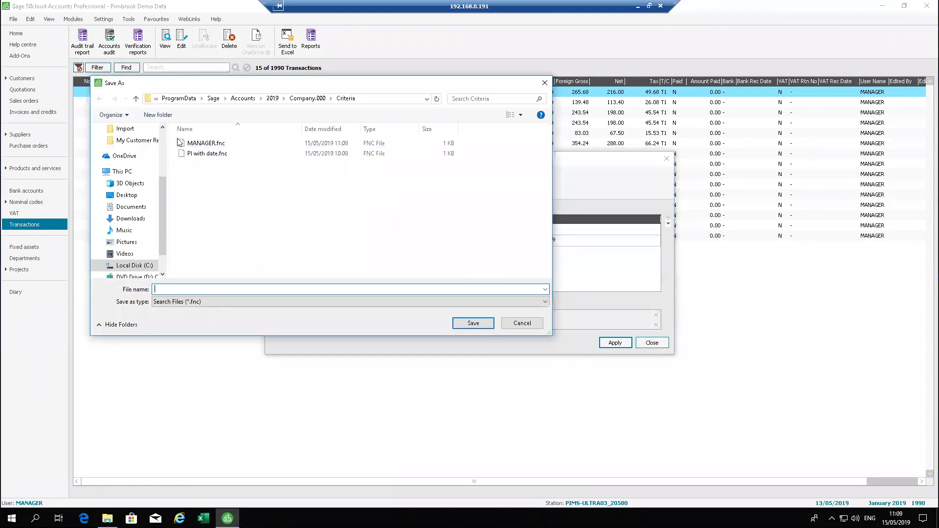
click(205, 153)
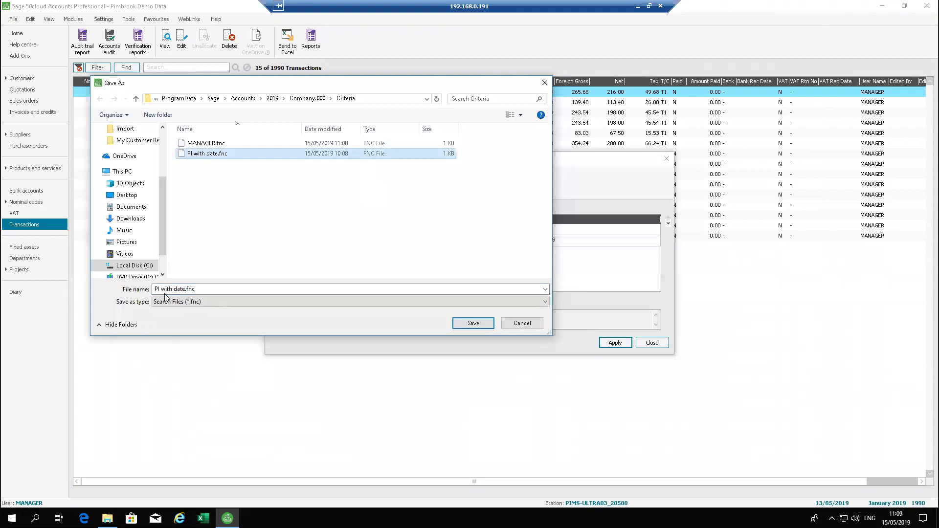
click(463, 325)
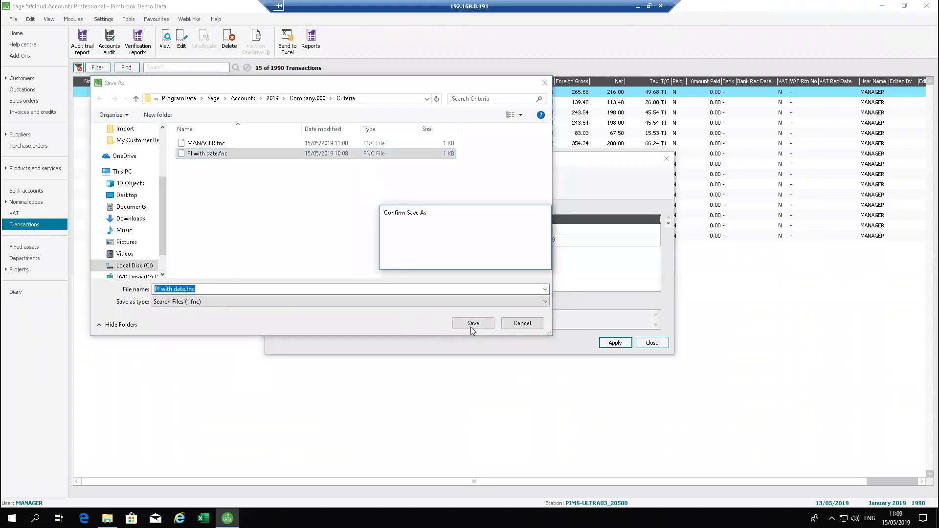
click(497, 263)
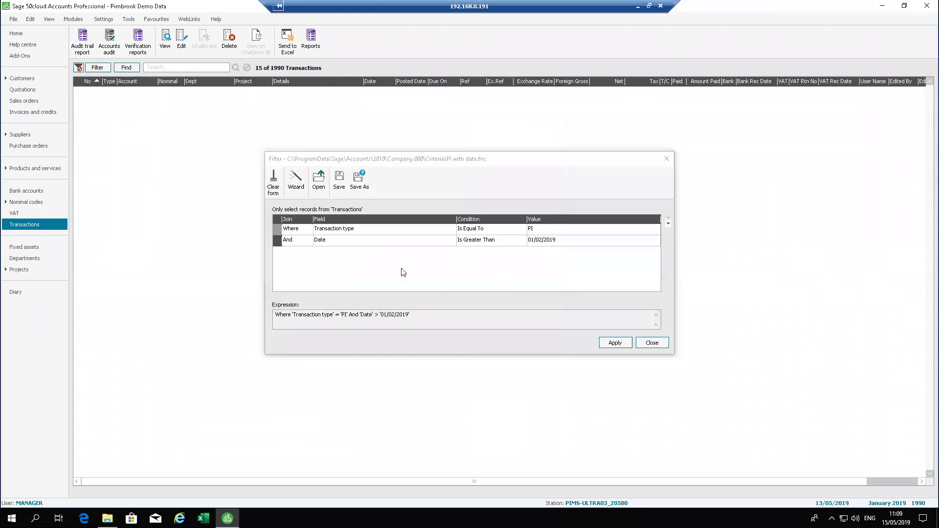
- Clear the active transactions filter and load the saved criteria file PI with date.fnc into the filter form
click(273, 180)
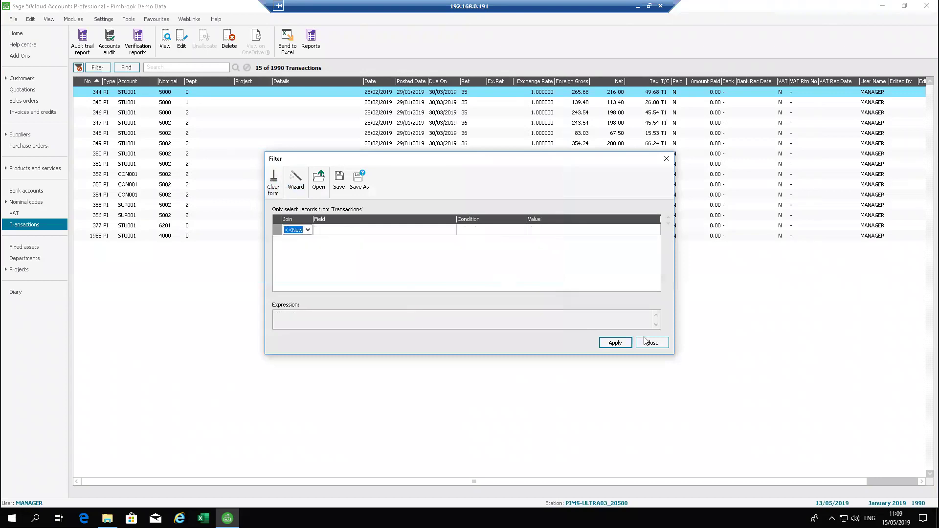
click(615, 344)
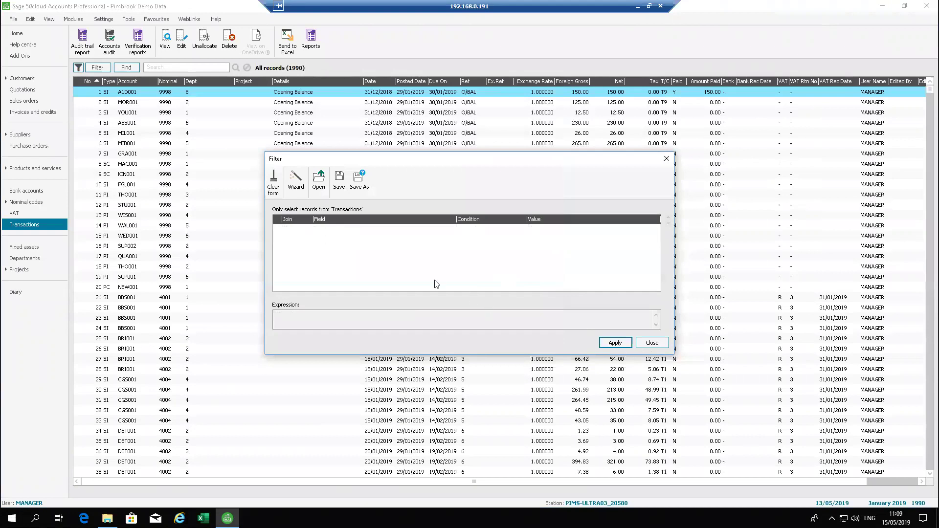
click(322, 181)
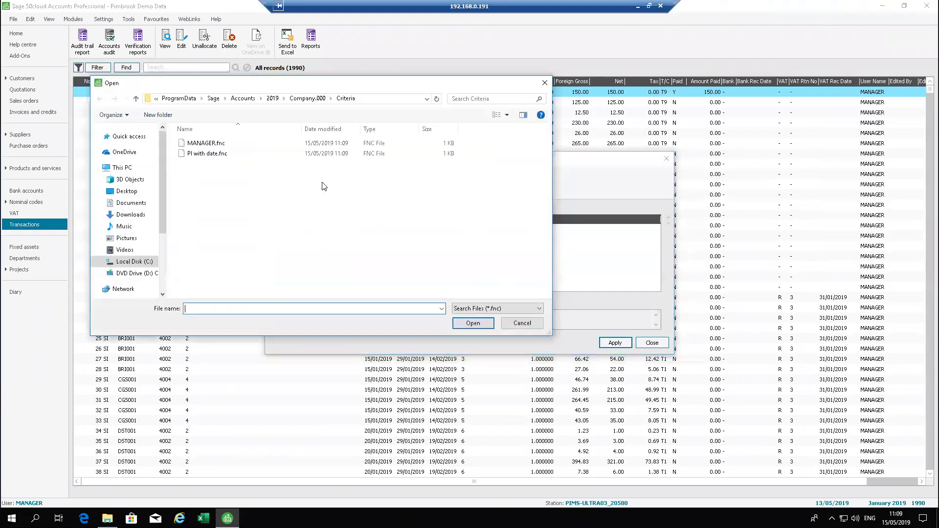
double_click(212, 154)
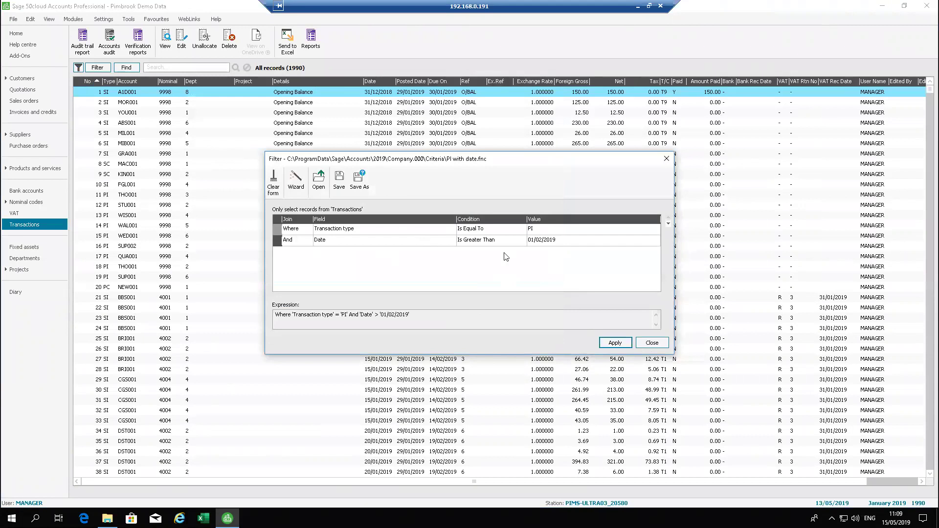
- Apply the loaded PI with date criteria to the Transactions list and close the filter form
click(581, 241)
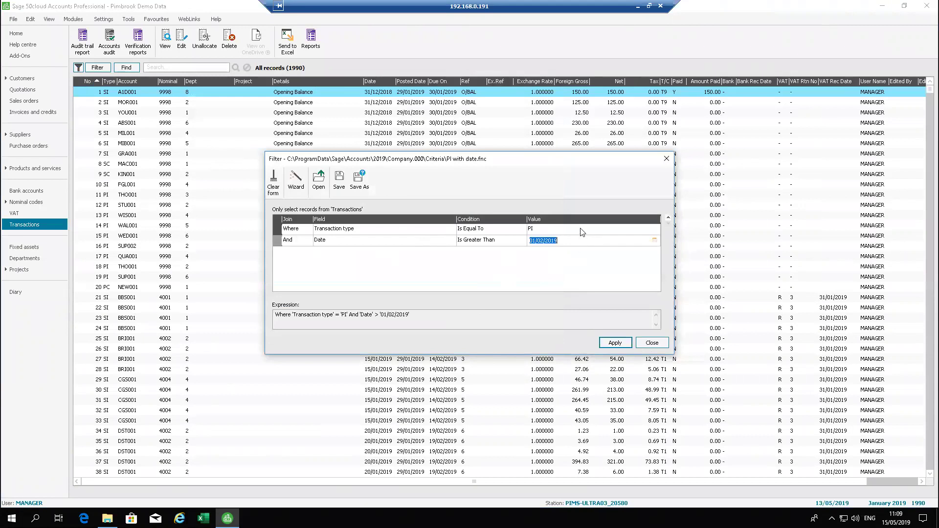
click(582, 232)
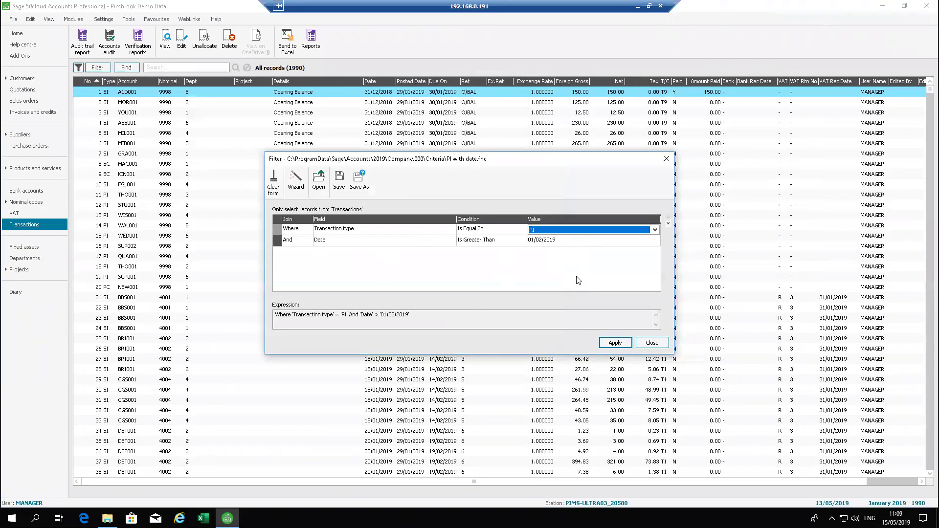
click(615, 344)
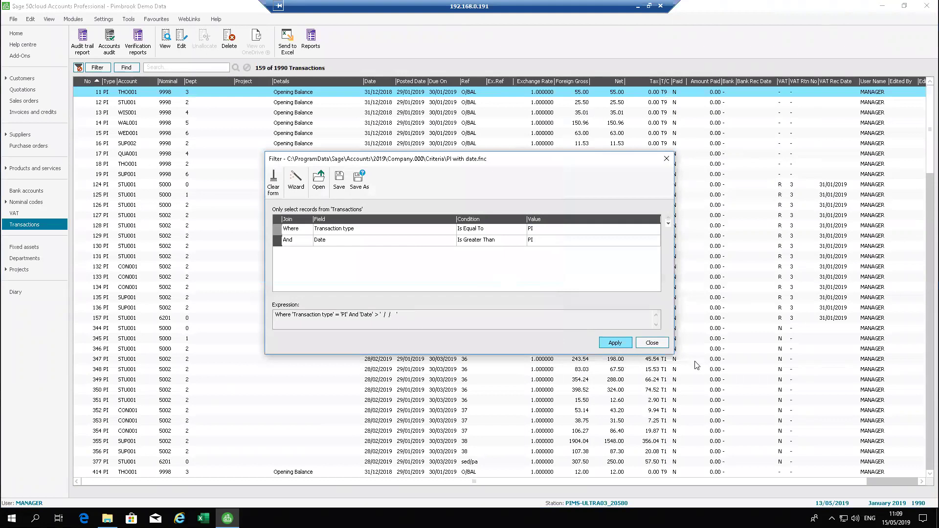
click(668, 343)
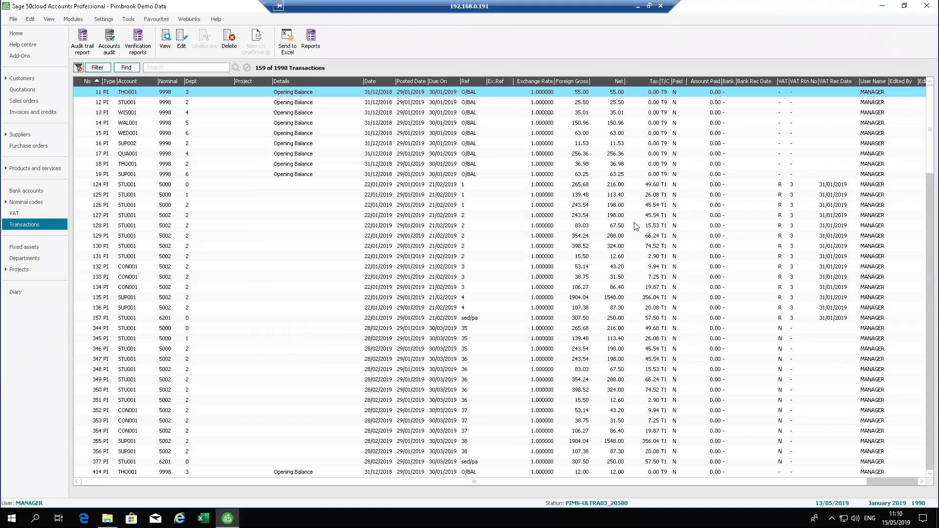
- Open Sage Report Designer and start a new report with the Report Wizard
click(131, 19)
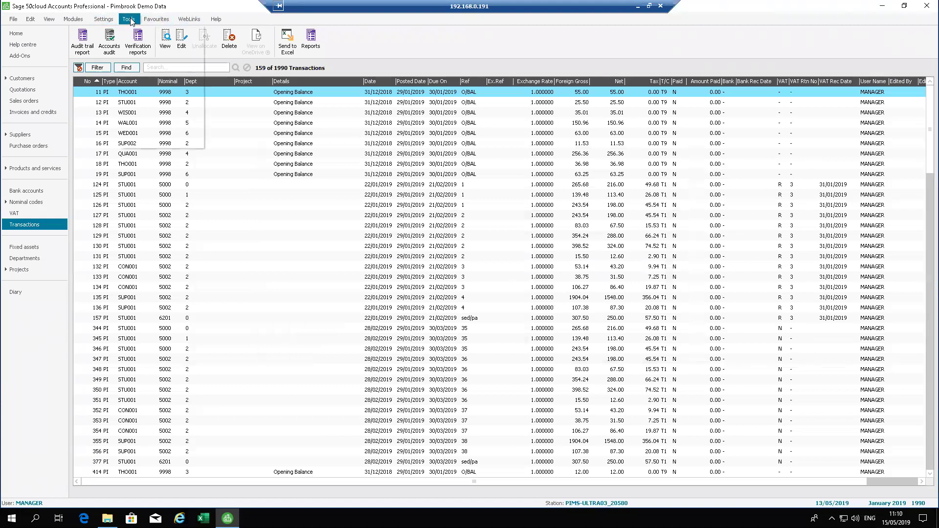
click(163, 81)
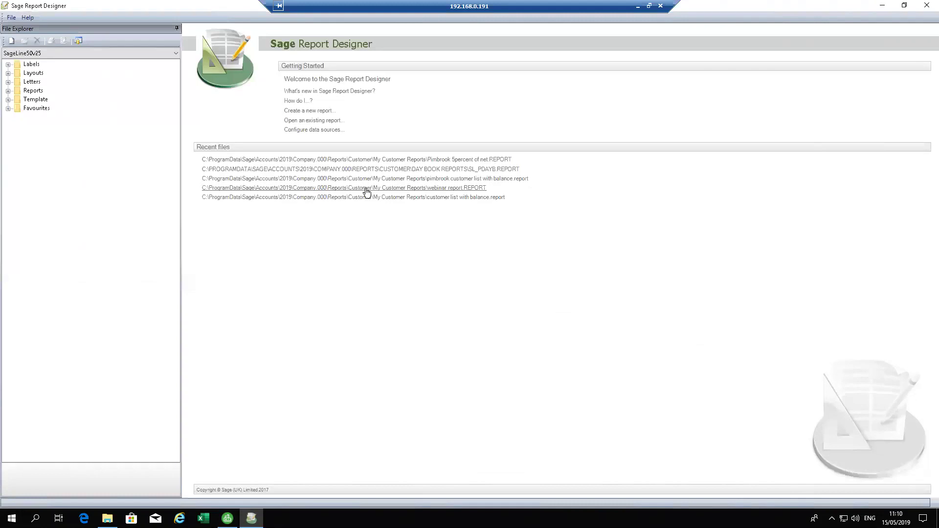
click(11, 18)
mouse_move(44, 29)
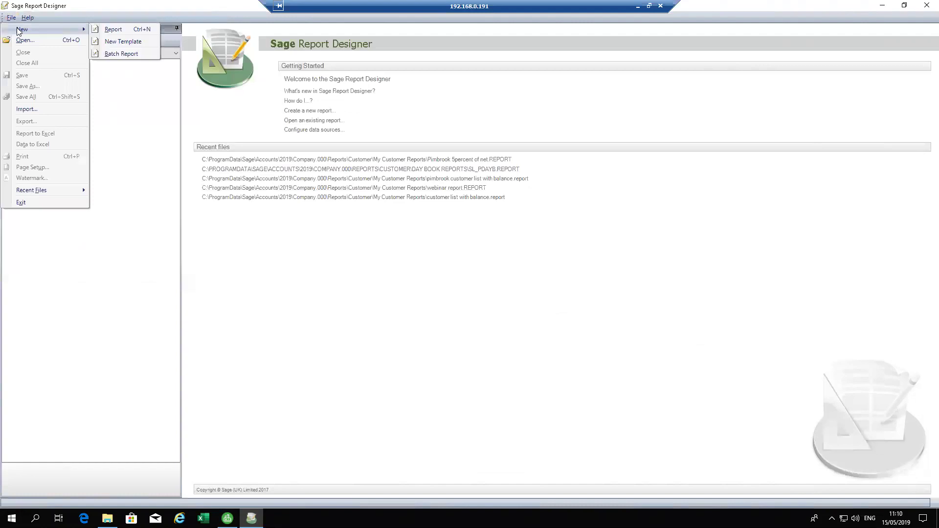
click(114, 29)
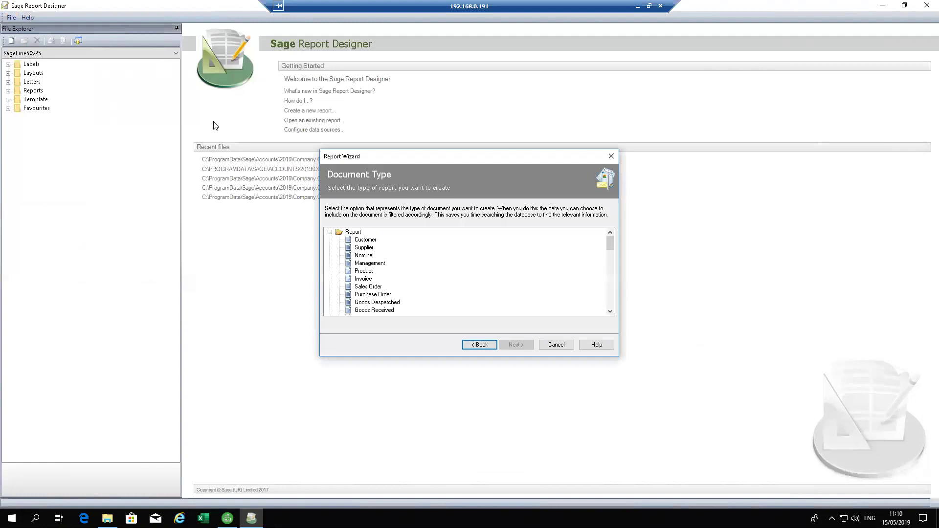
- Choose Customer as the new report's document type and continue to the field selection
click(368, 241)
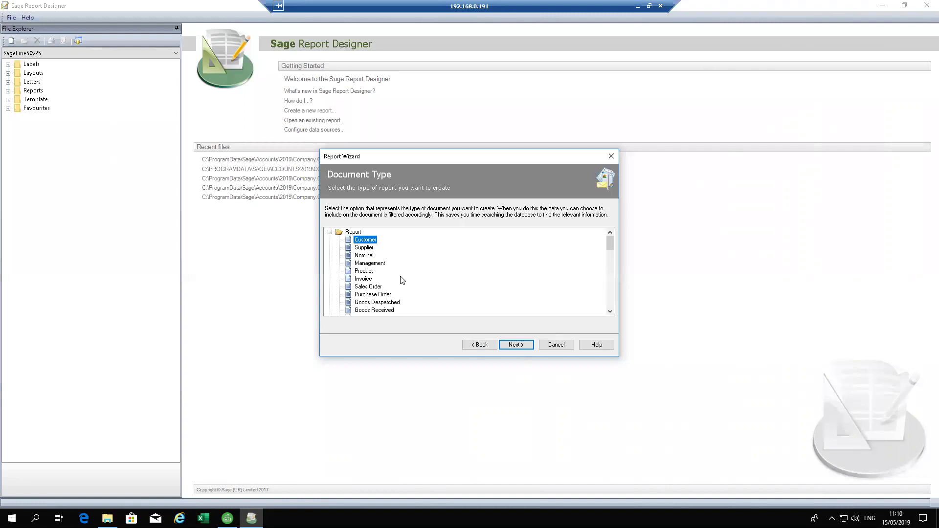
click(528, 348)
click(519, 350)
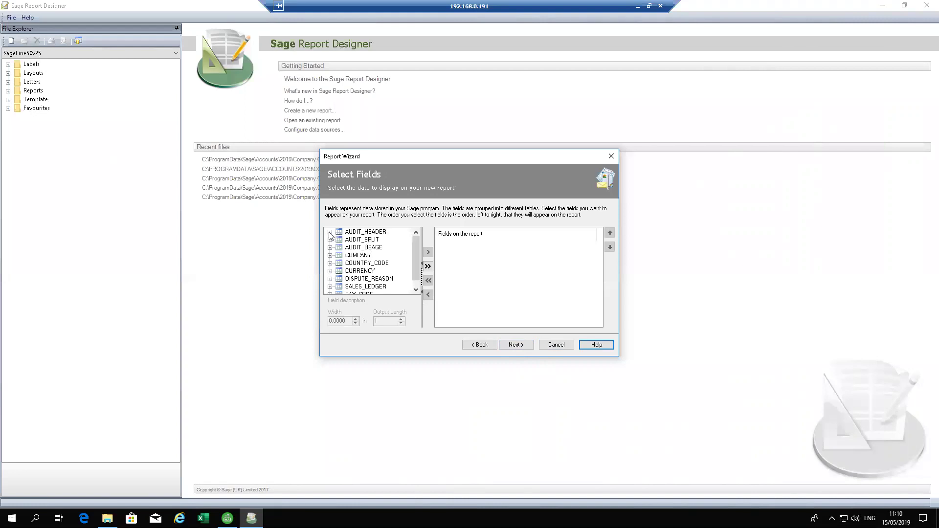
- Add the ACCOUNT_REF field from the SALES_LEDGER table to the report
double_click(375, 235)
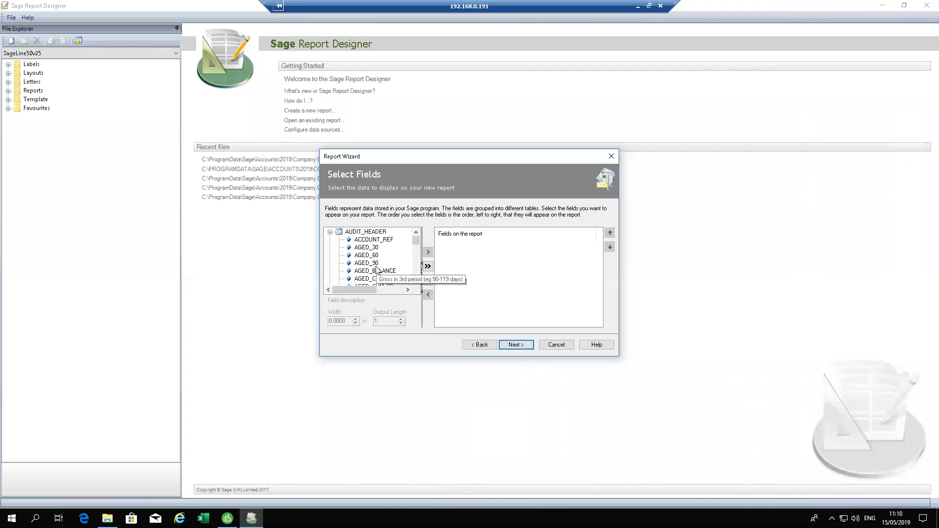
click(331, 233)
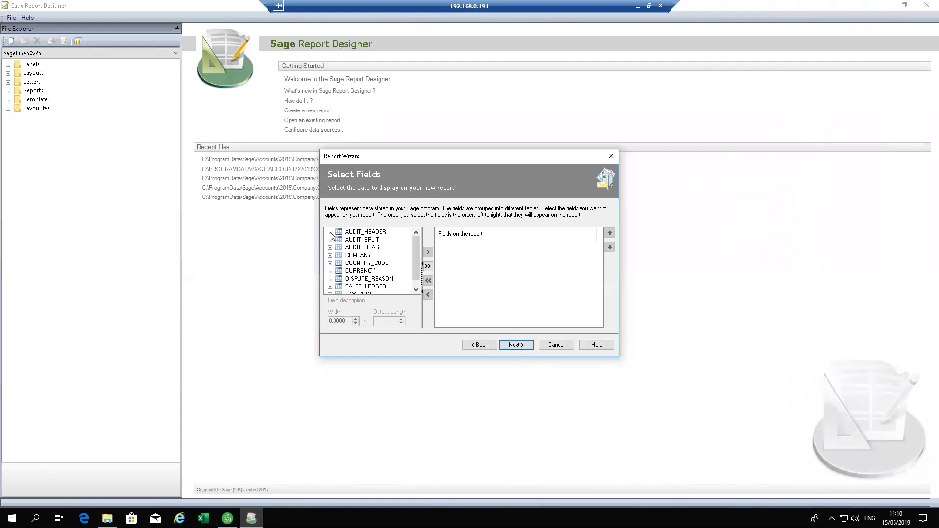
click(330, 287)
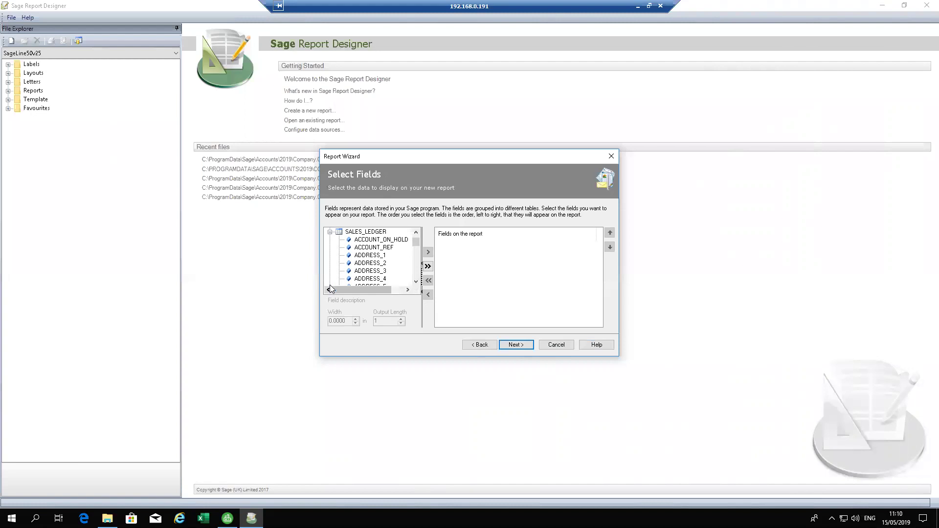
click(379, 248)
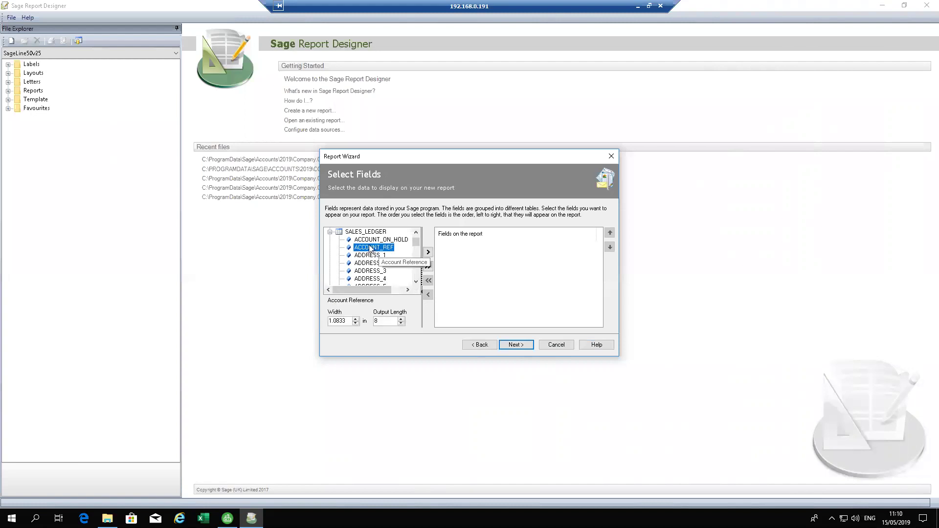
click(428, 254)
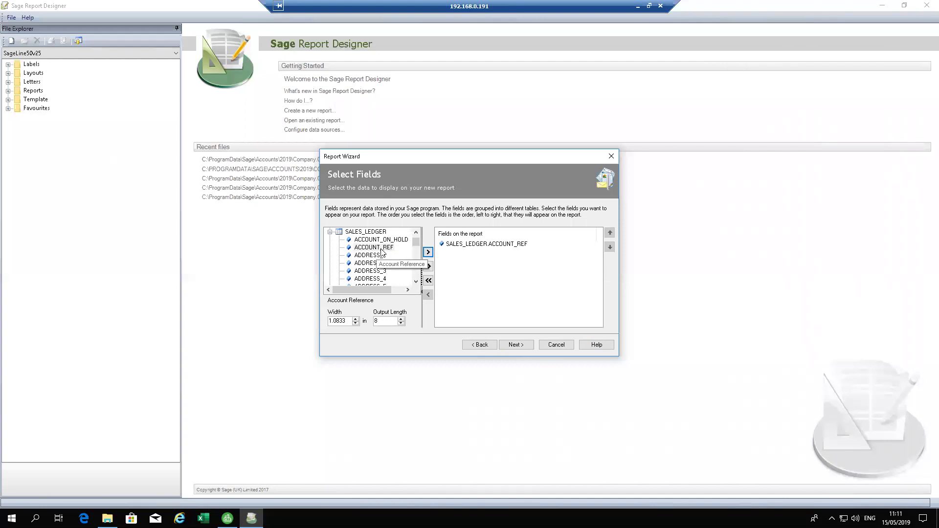
key(alt+n)
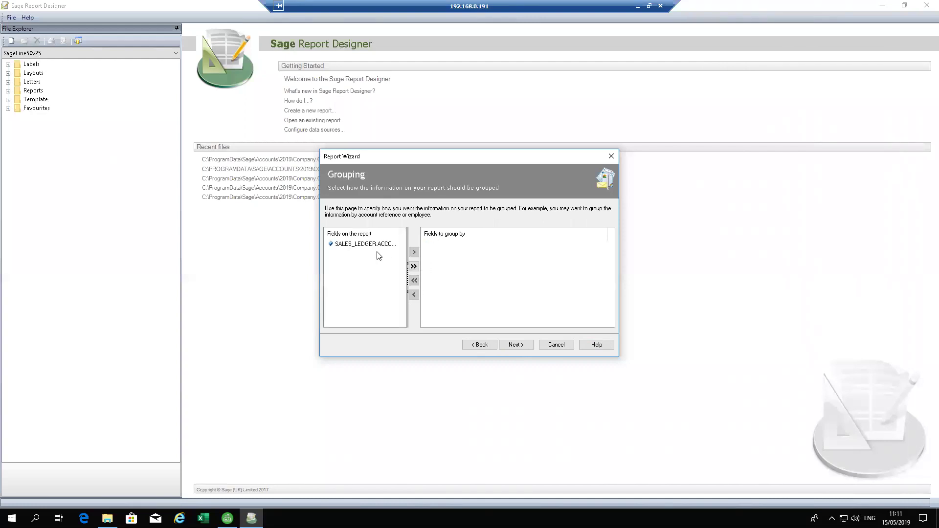
click(479, 345)
- Add the SALES_LEDGER fields NAME, TELEPHONE and BALANCE to the report
scroll(373, 263, down, 8)
click(363, 279)
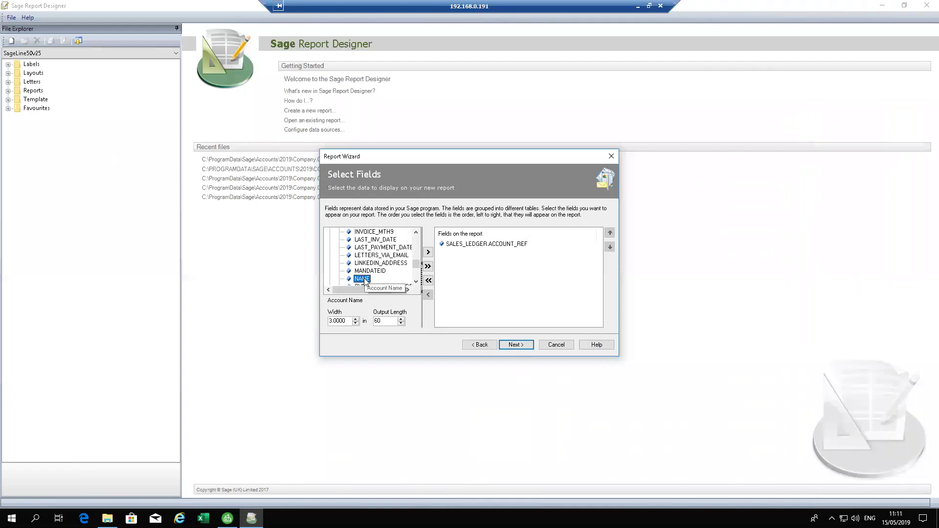
double_click(363, 279)
scroll(372, 274, down, 5)
click(374, 279)
double_click(372, 279)
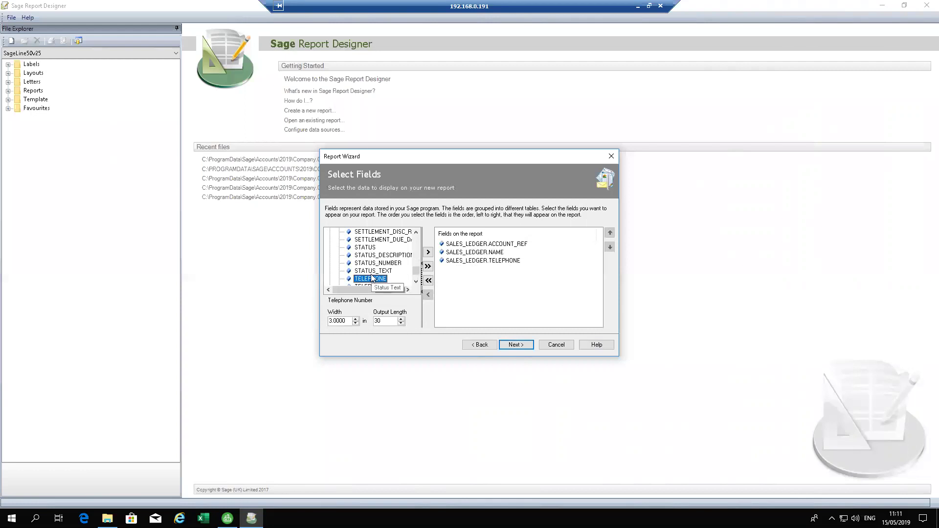
click(365, 240)
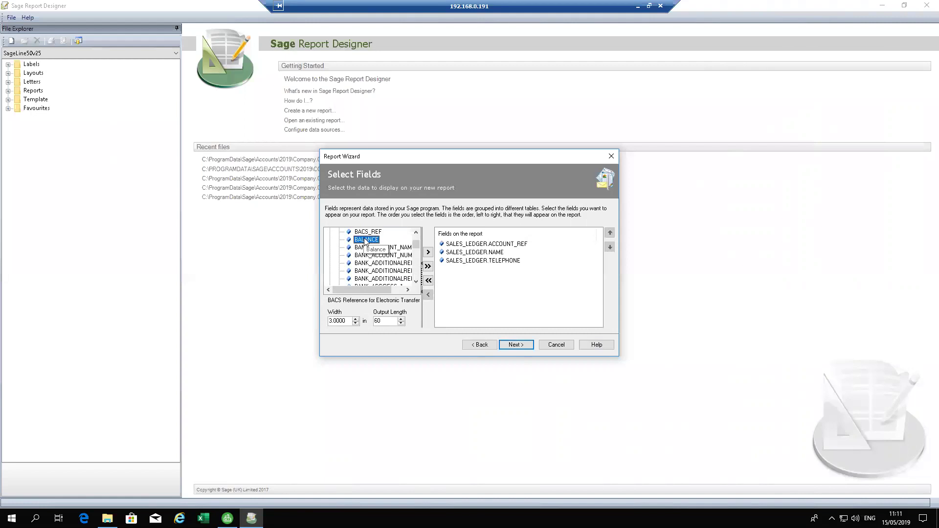
double_click(366, 240)
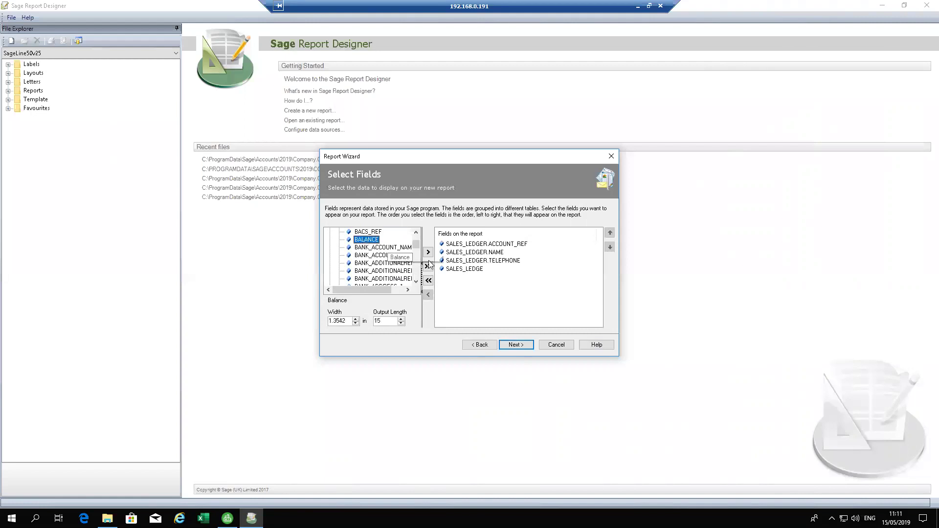
- Move TELEPHONE up the report's field order and restore the order to ACCOUNT_REF, NAME, TELEPHONE, BALANCE
click(504, 261)
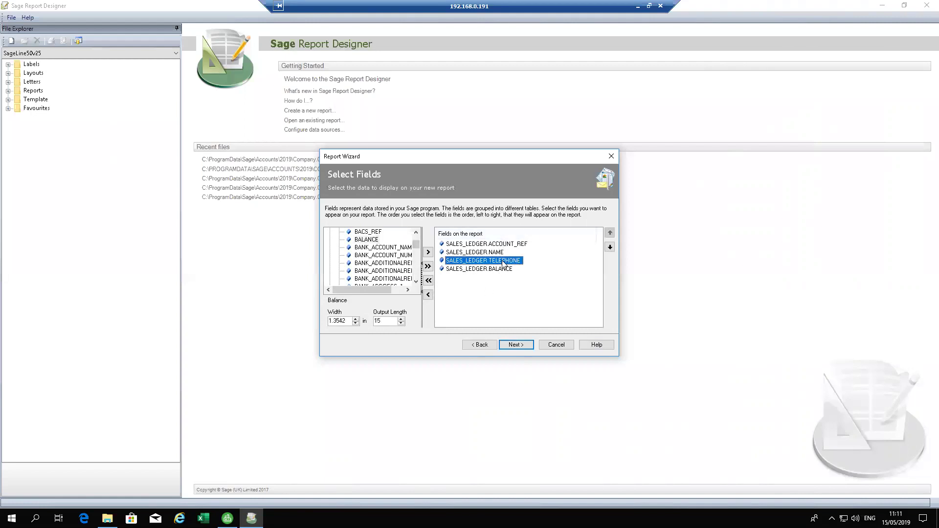
click(609, 233)
click(610, 233)
click(541, 251)
click(609, 233)
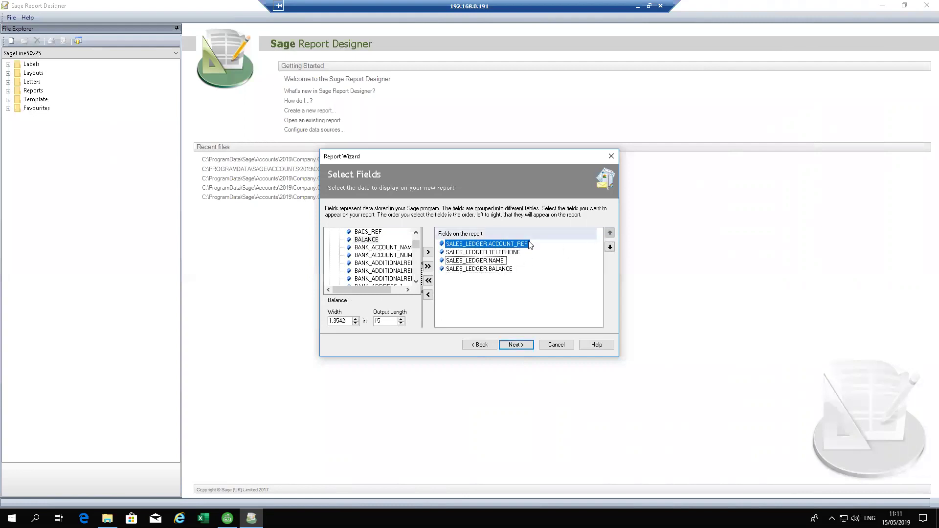
click(478, 261)
click(610, 233)
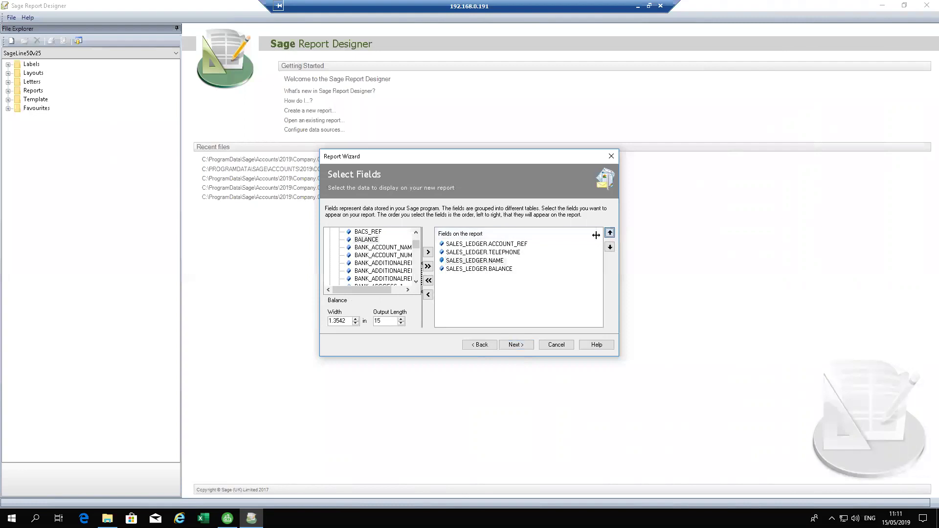
click(513, 261)
click(504, 270)
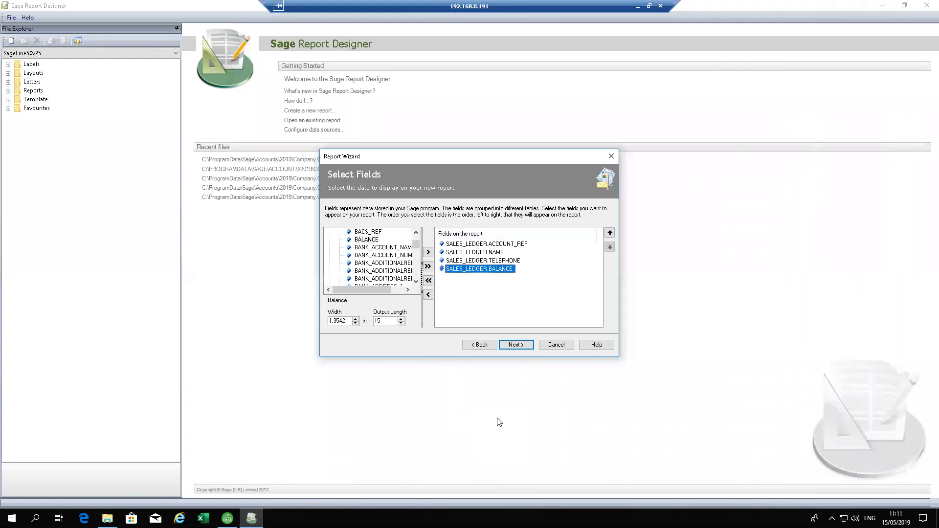
- Leave the report ungrouped and sort it by SALES_LEDGER.ACCOUNT_REF in ascending order
click(521, 348)
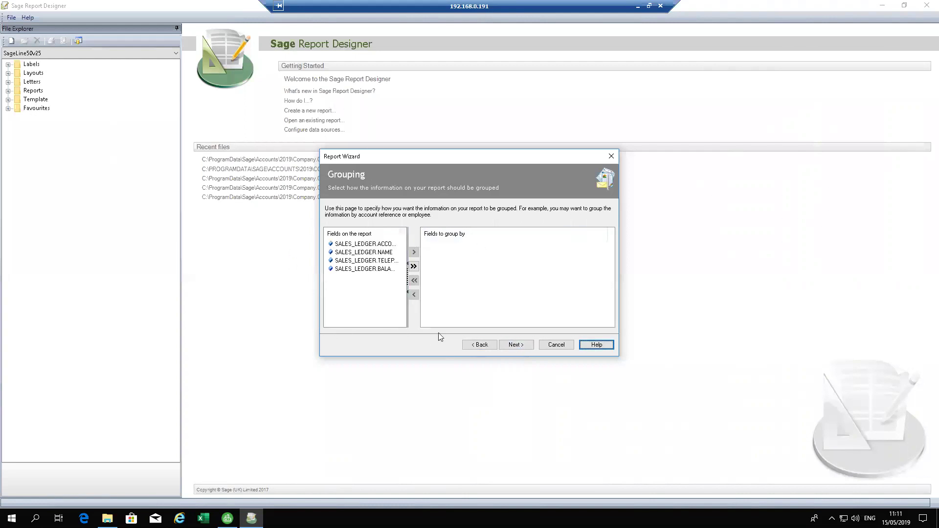
click(516, 346)
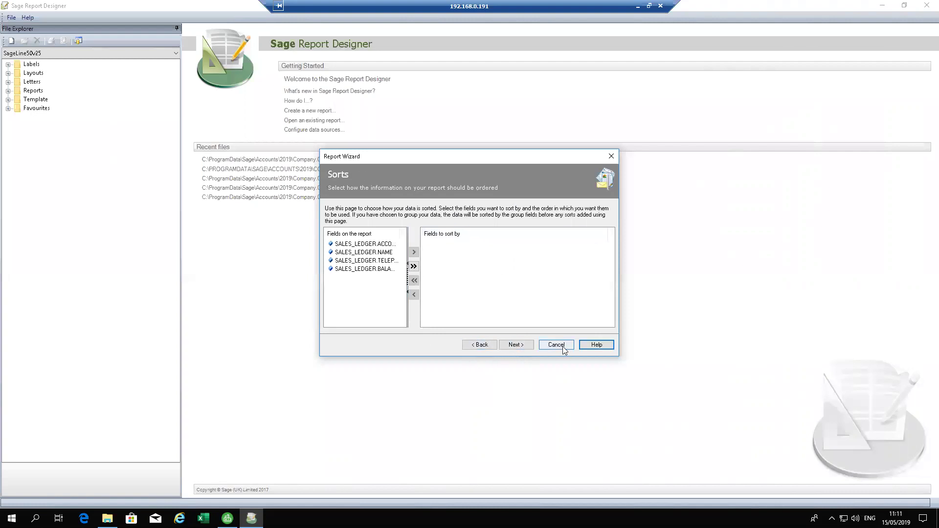
click(373, 247)
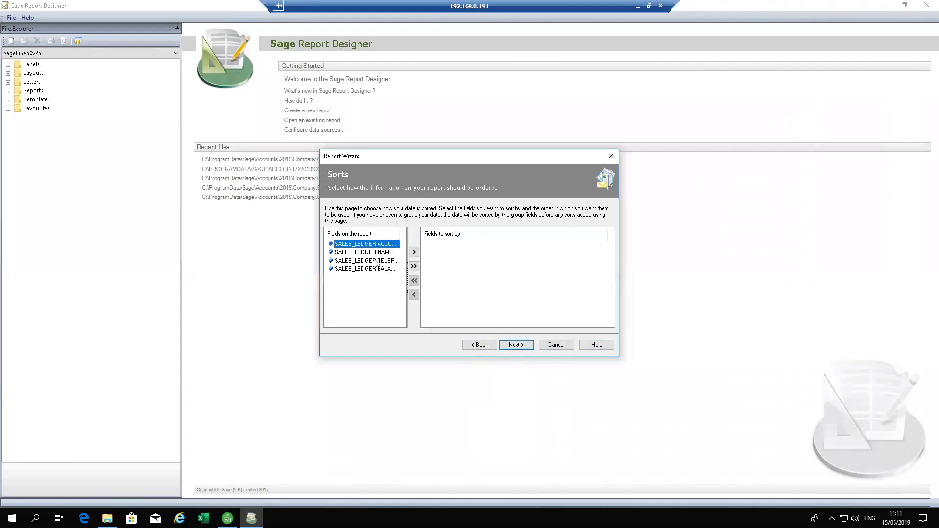
click(414, 252)
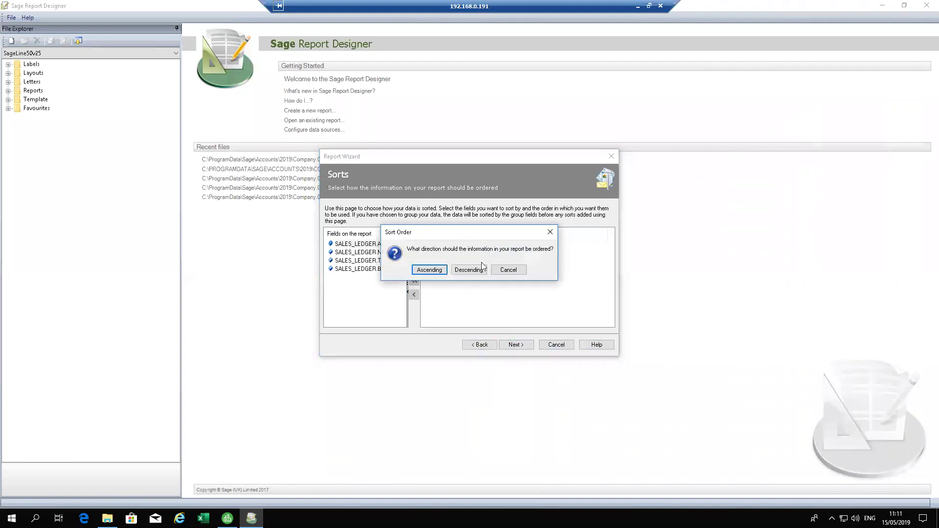
click(423, 273)
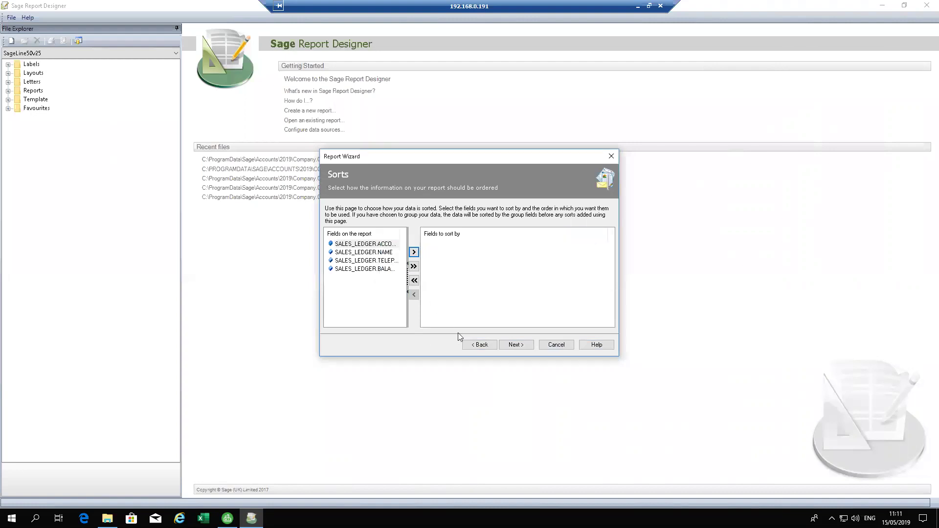
click(520, 346)
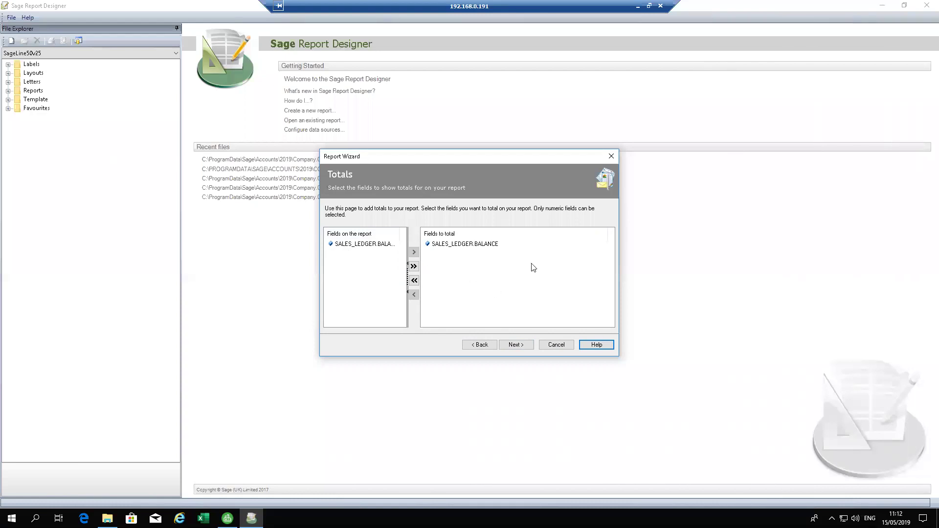
- Remove SALES_LEDGER.BALANCE from the fields to total and add it back
click(470, 249)
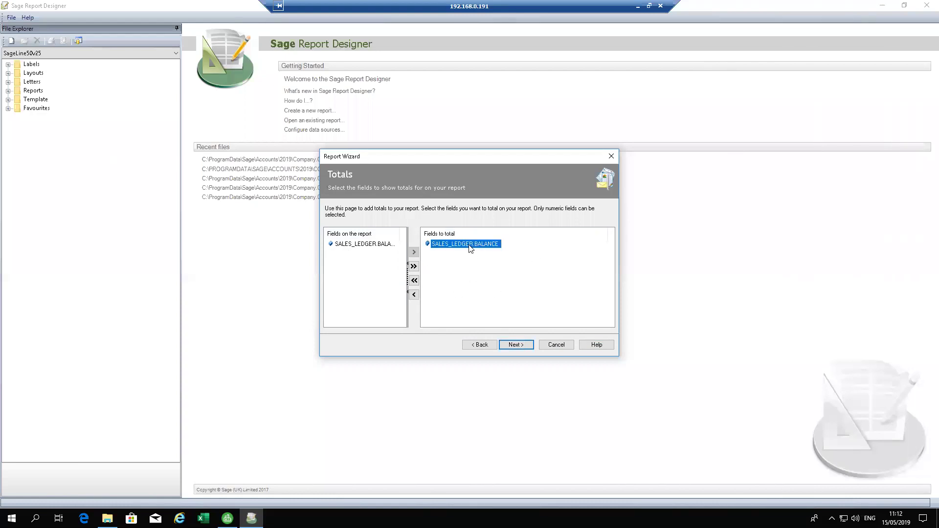
click(414, 295)
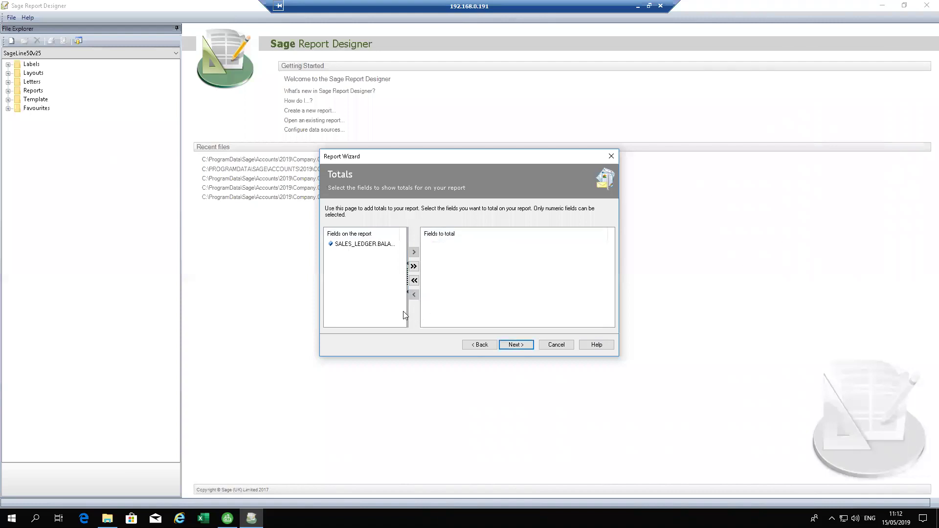
double_click(369, 249)
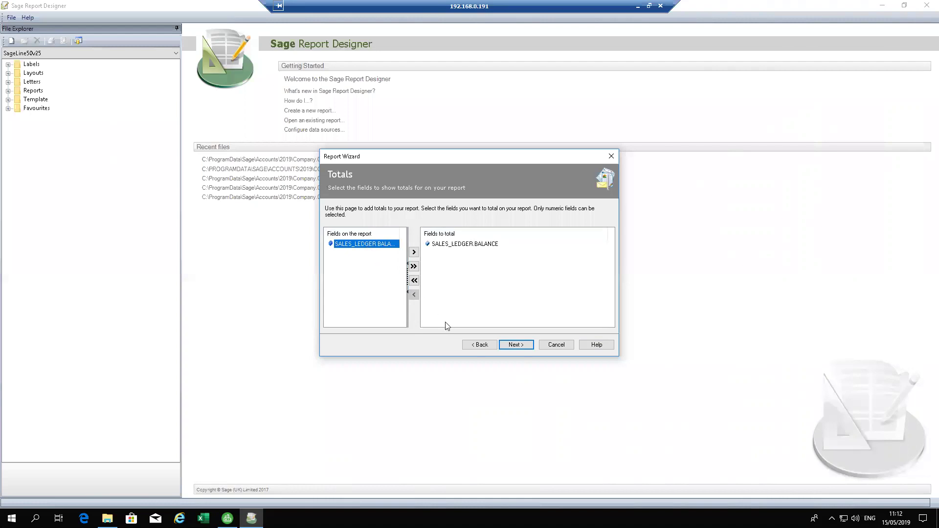
- Keep the balance total, set the Customer Ref criterion to Enabled and continue to the report options
click(517, 345)
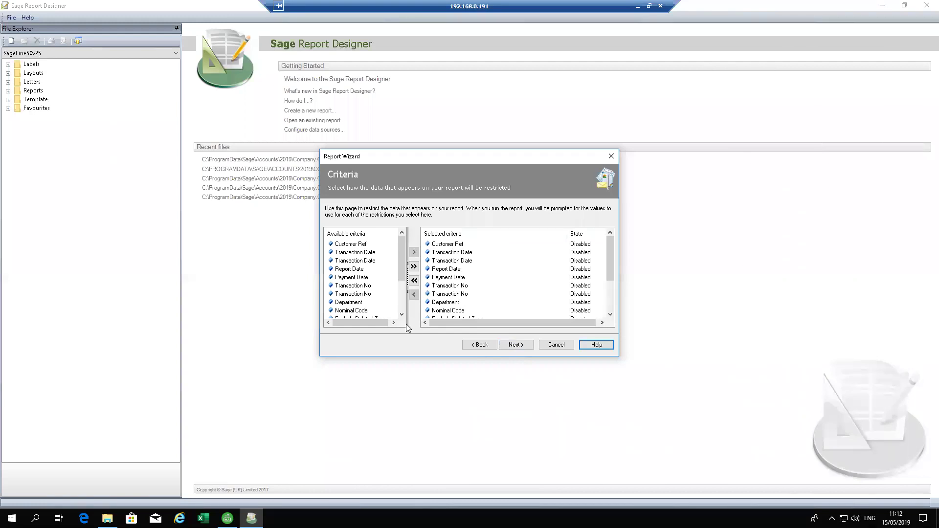
click(580, 246)
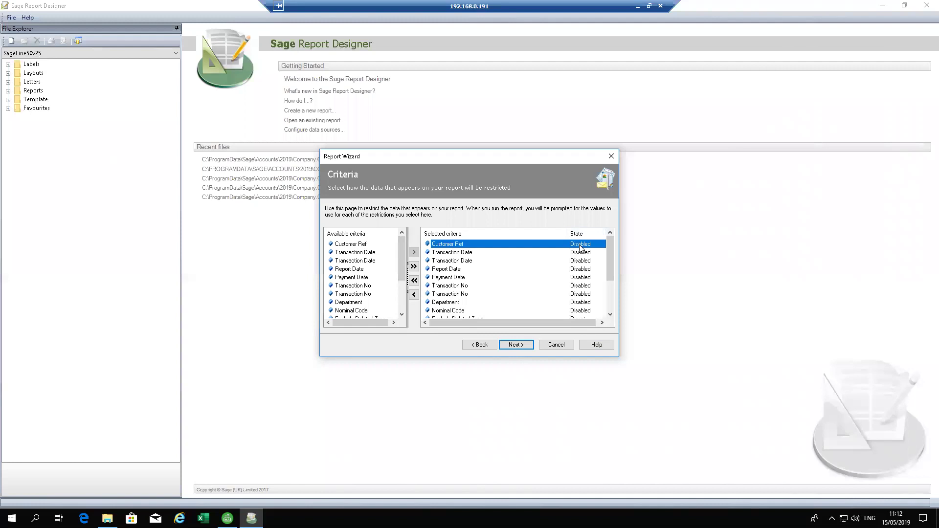
click(580, 246)
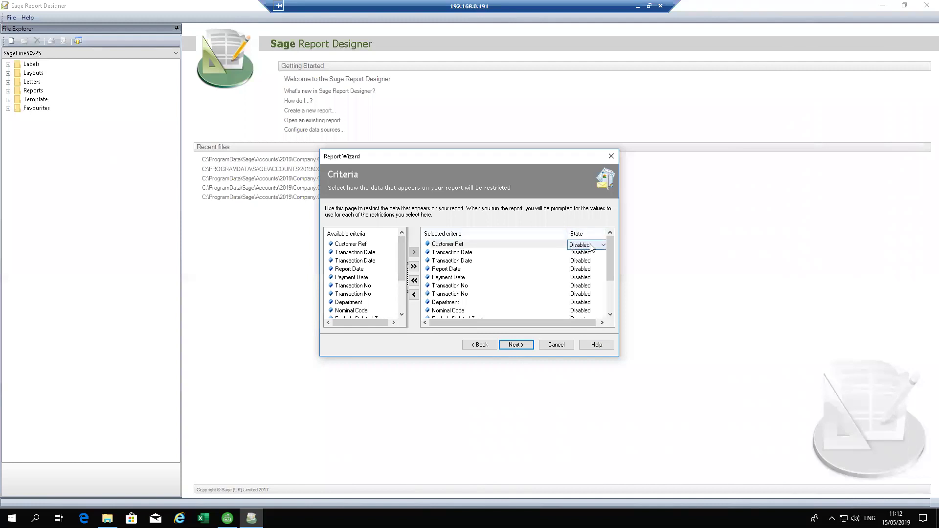
click(602, 247)
click(586, 260)
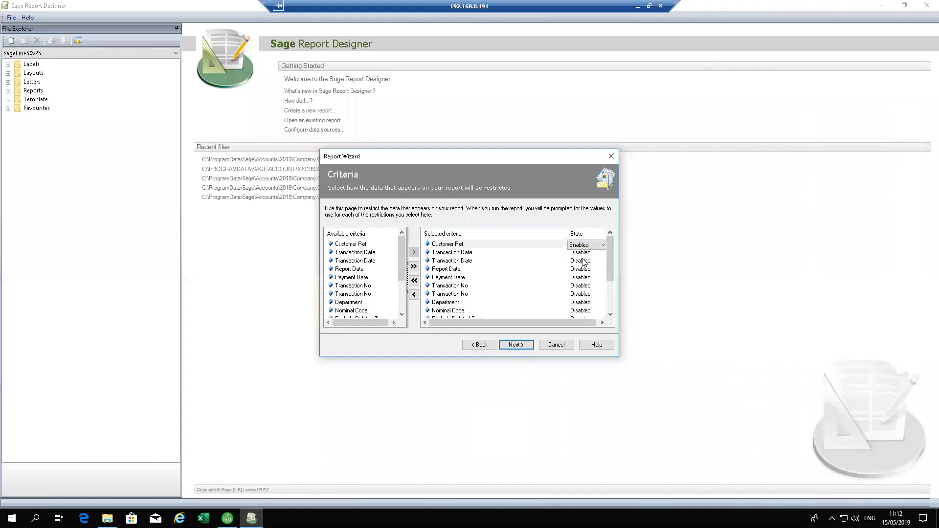
click(517, 345)
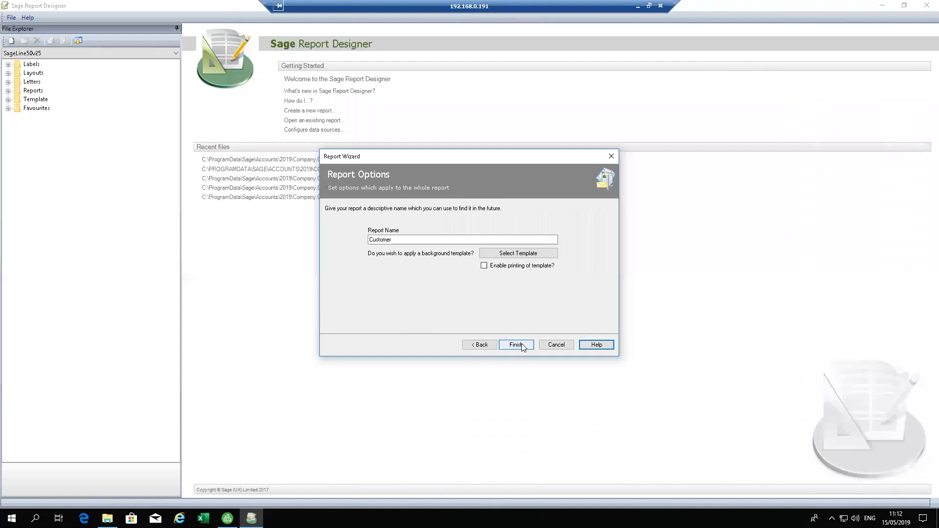
- Name the report Pimbrook Customer List by balance and finish the wizard without a background template
click(418, 240)
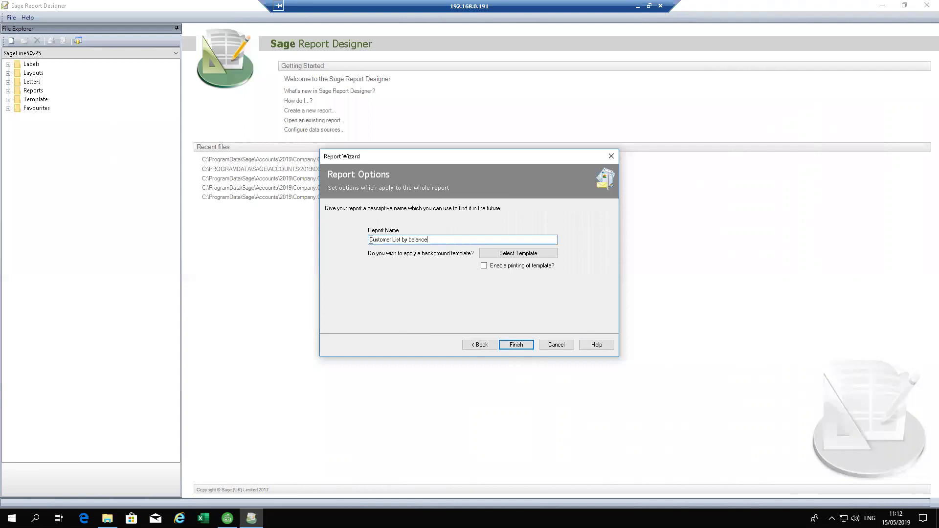
text(Pimbrook)
click(513, 254)
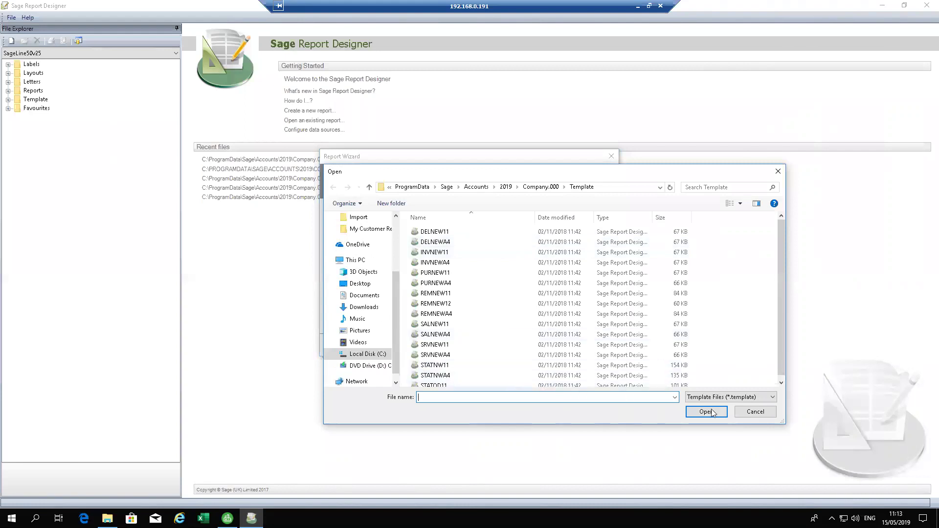
click(761, 415)
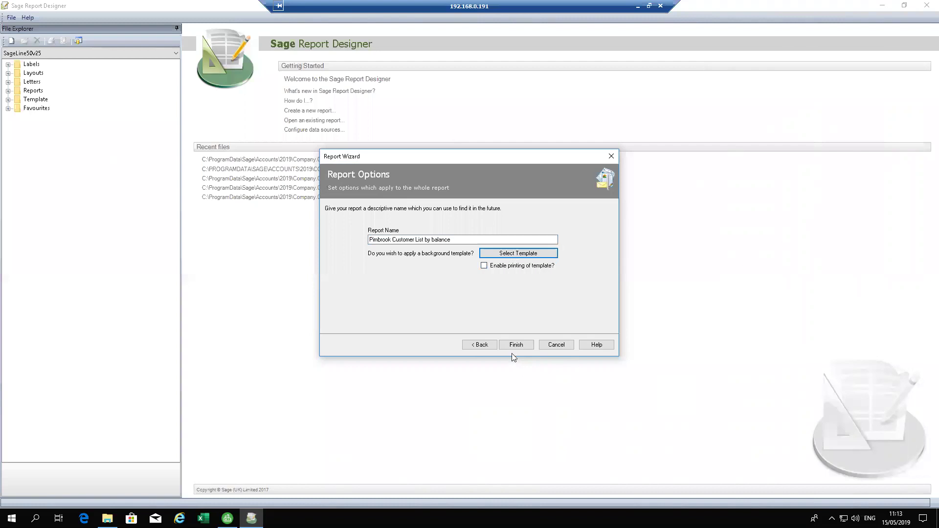
click(511, 345)
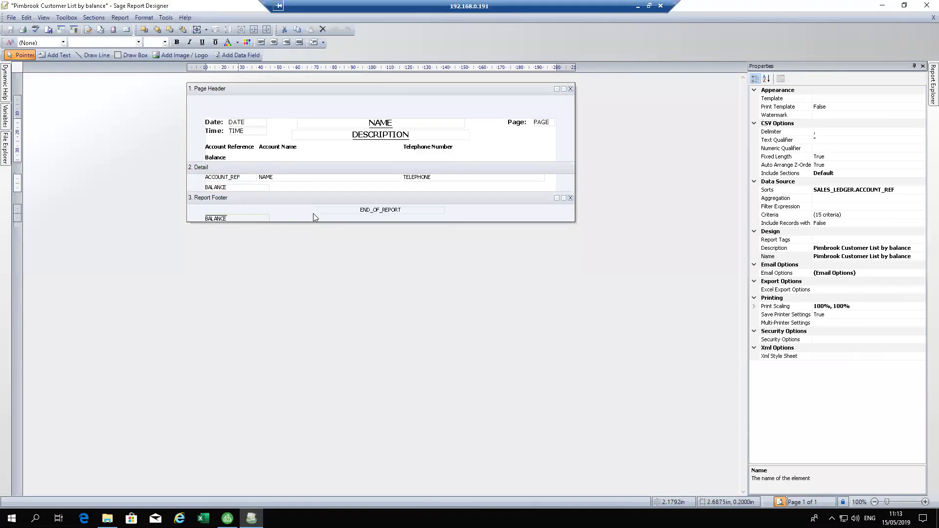
- Narrow the TELEPHONE and NAME fields in the Detail section and shift the ACCOUNT_REF field slightly left
click(478, 184)
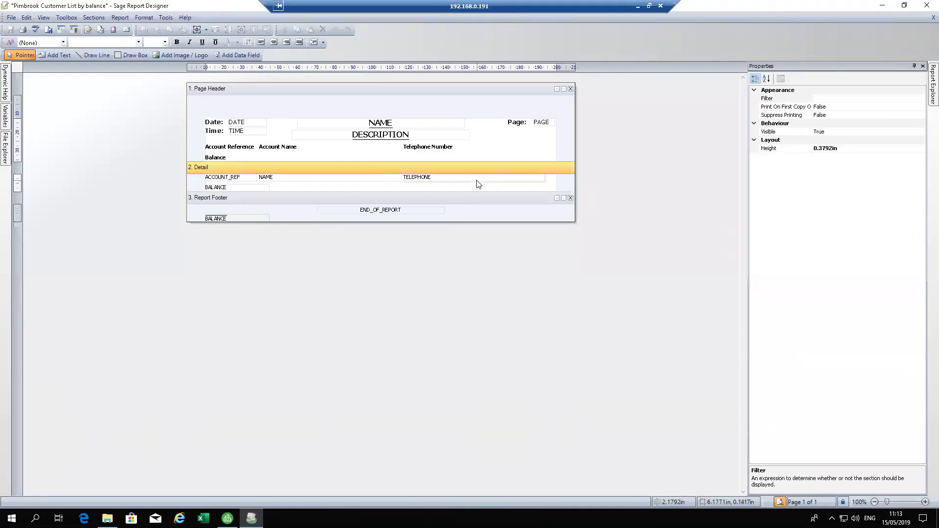
click(478, 180)
drag(546, 181, 458, 183)
click(356, 186)
click(327, 178)
drag(400, 178, 368, 180)
click(243, 179)
drag(257, 179, 254, 181)
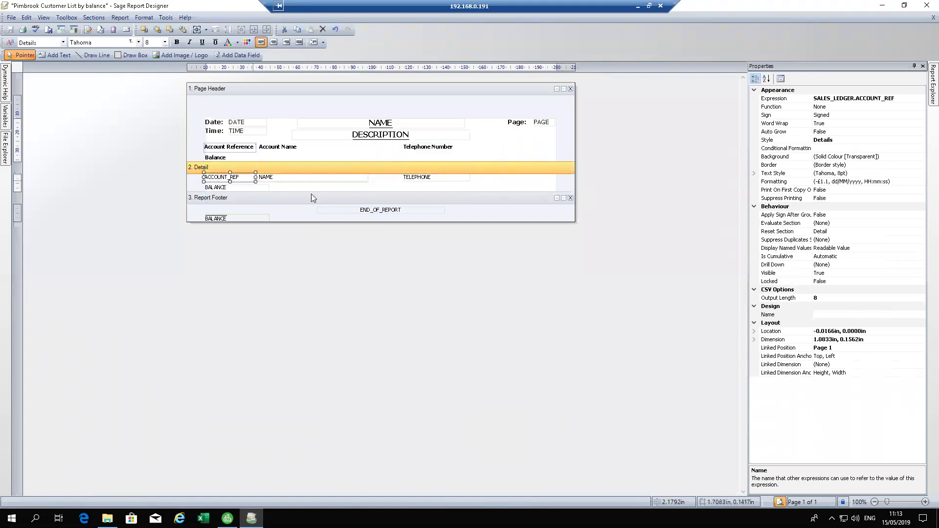
- Narrow the Detail section's BALANCE field to about 1.02 in and move it beyond TELEPHONE, about 5.88 in across
click(260, 194)
click(264, 186)
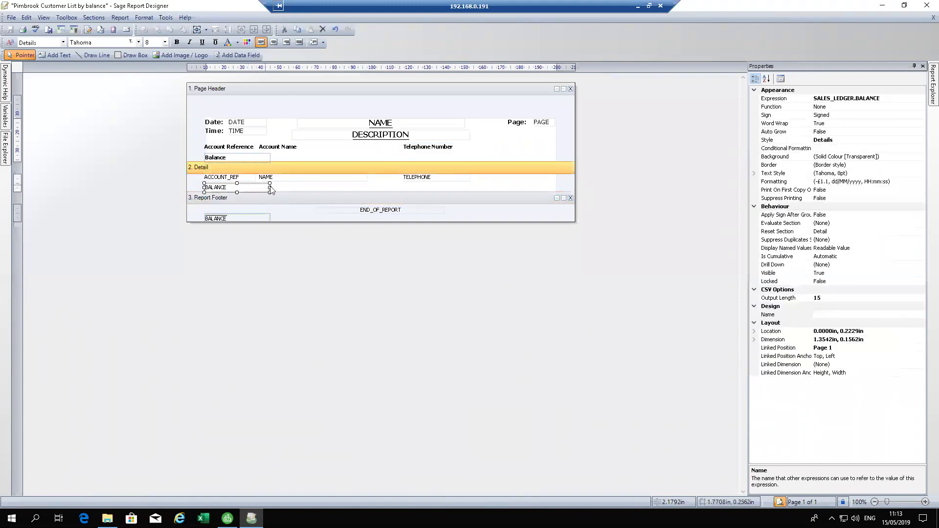
drag(265, 185, 254, 190)
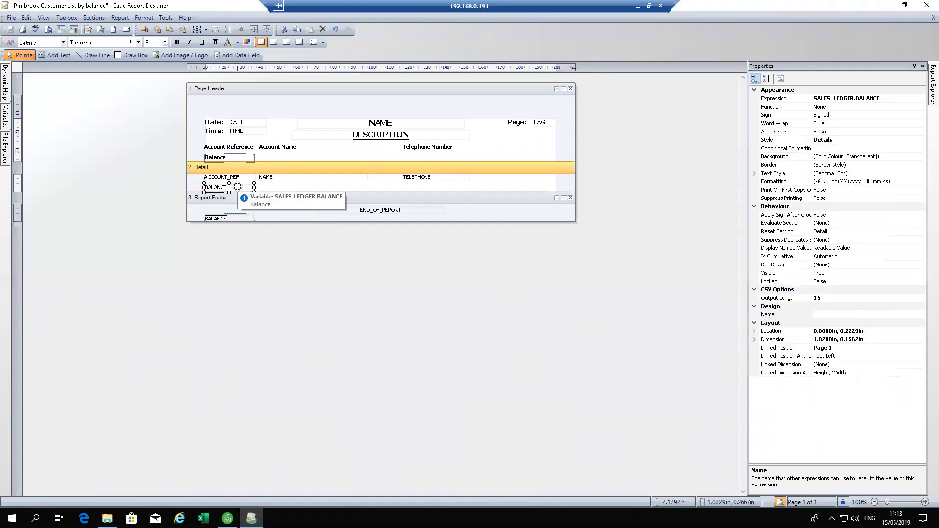
drag(238, 188, 512, 180)
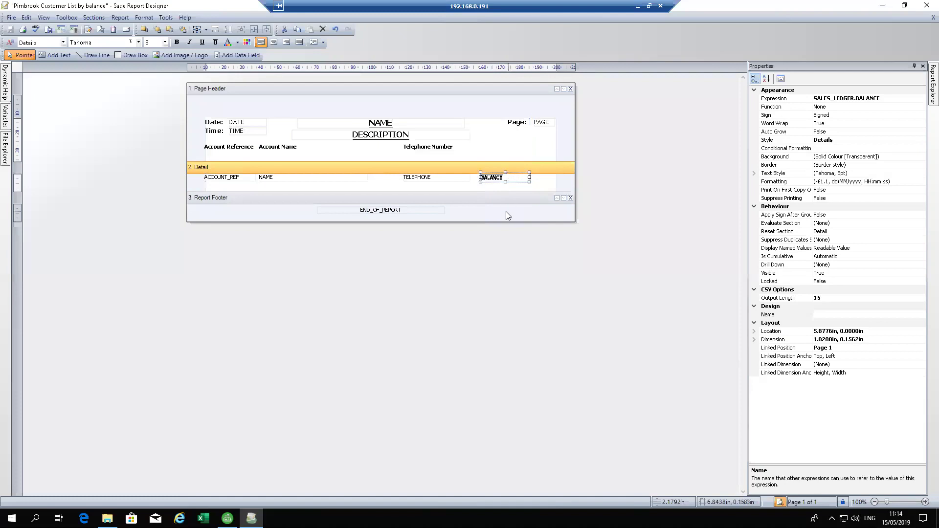
key(ctrl+z)
click(239, 187)
drag(239, 187, 518, 187)
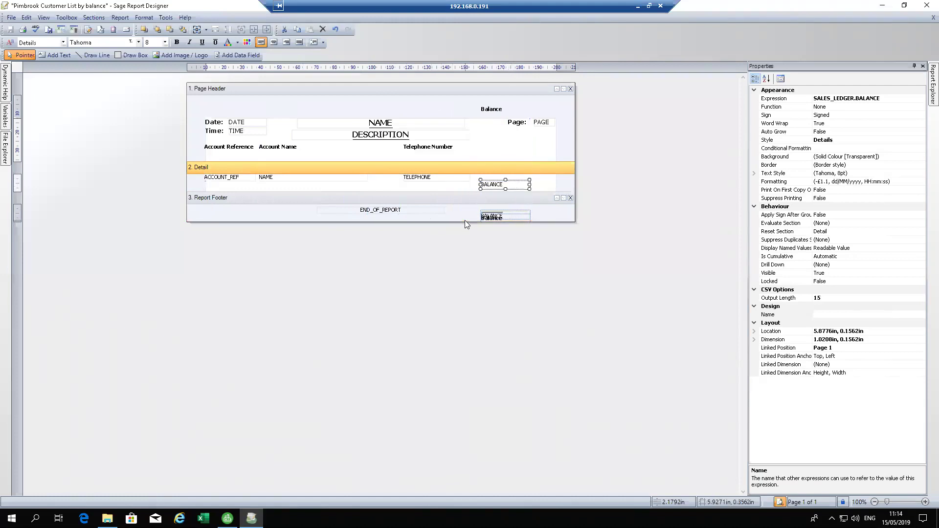
- Enlarge the Report Footer to about 1.99 in high and delete the stray Balance label overlapping its total
drag(464, 221, 464, 296)
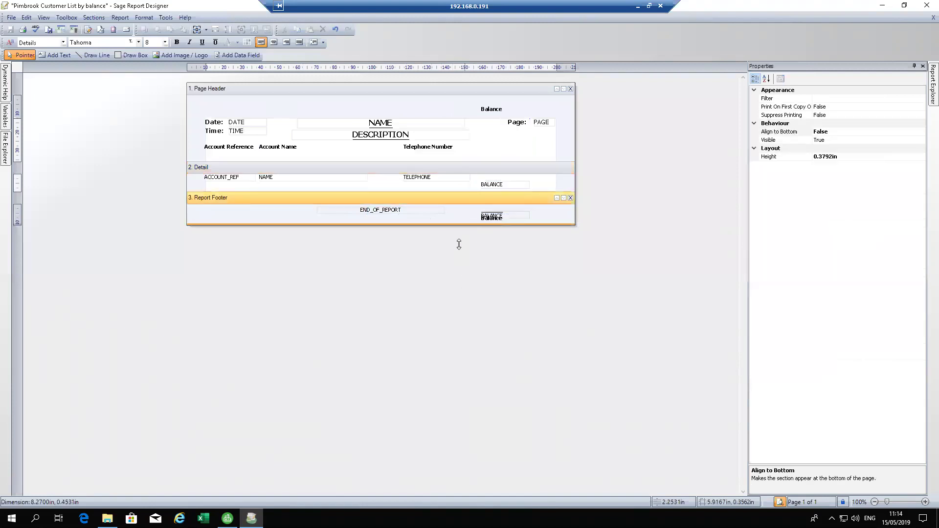
click(501, 223)
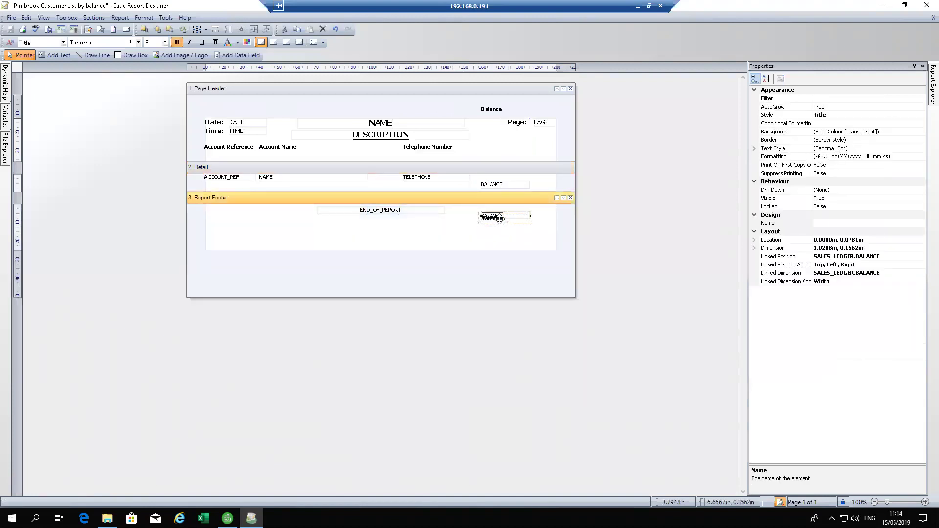
drag(495, 218, 497, 234)
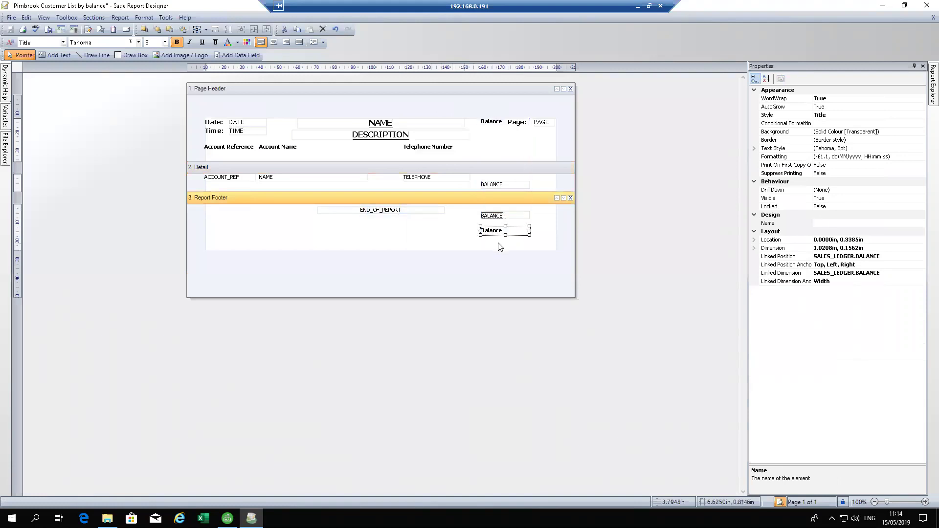
click(497, 248)
click(497, 234)
key(Delete)
click(497, 240)
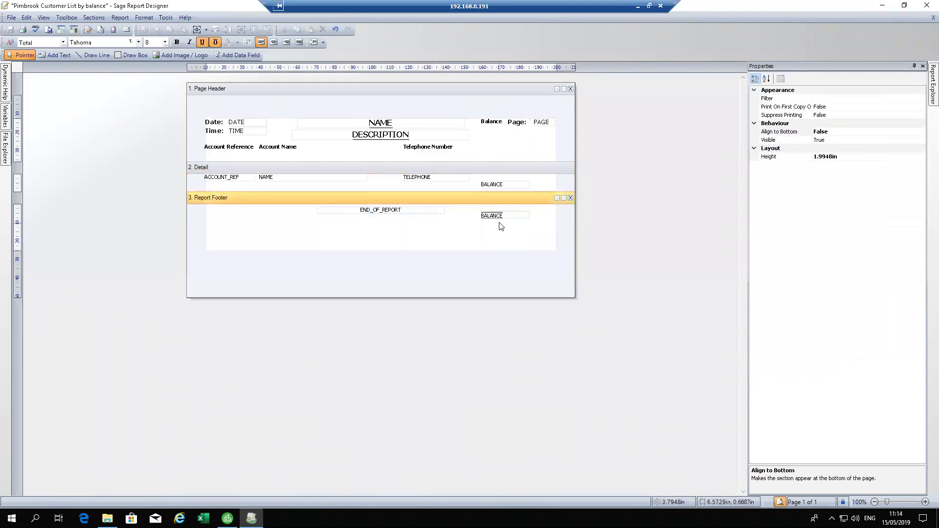
- Move the Detail BALANCE field up into line with TELEPHONE and reposition the BALANCE total near the start of the Report Footer
click(501, 216)
drag(501, 216, 501, 216)
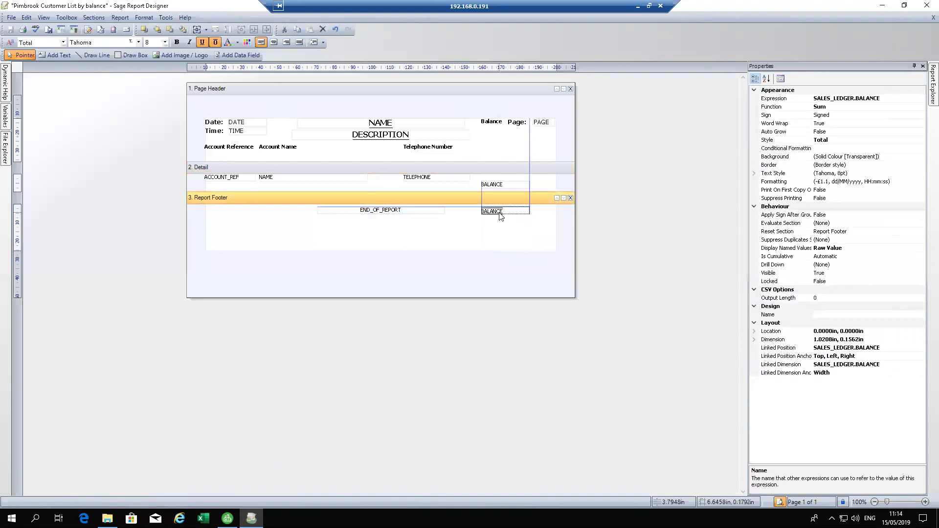
drag(495, 185, 498, 180)
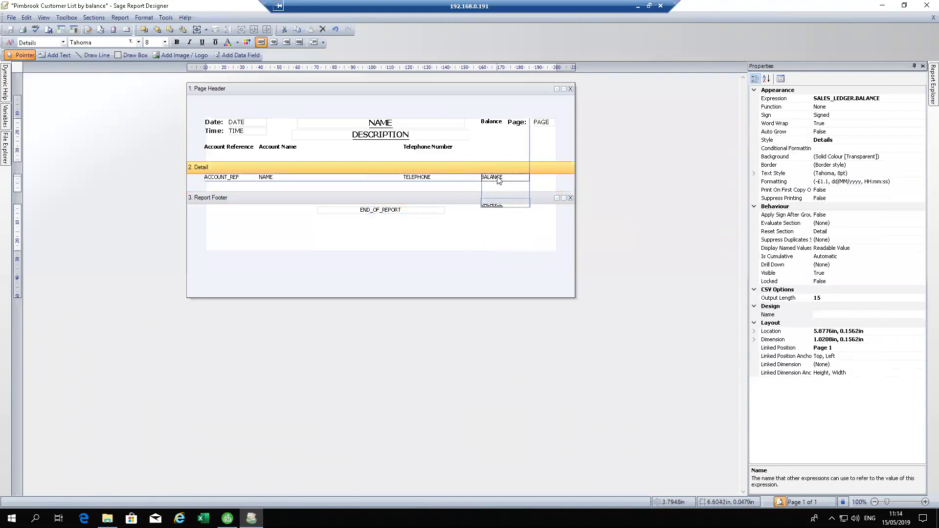
click(497, 209)
drag(495, 203, 497, 217)
click(497, 233)
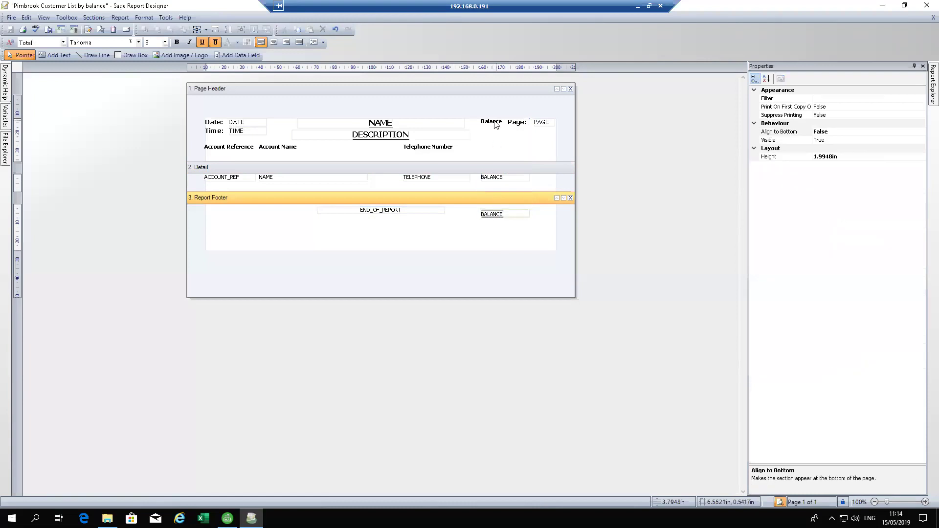
- Move the Account Reference, Account Name, Telephone Number and Balance headings into one row just above the Detail section
click(495, 123)
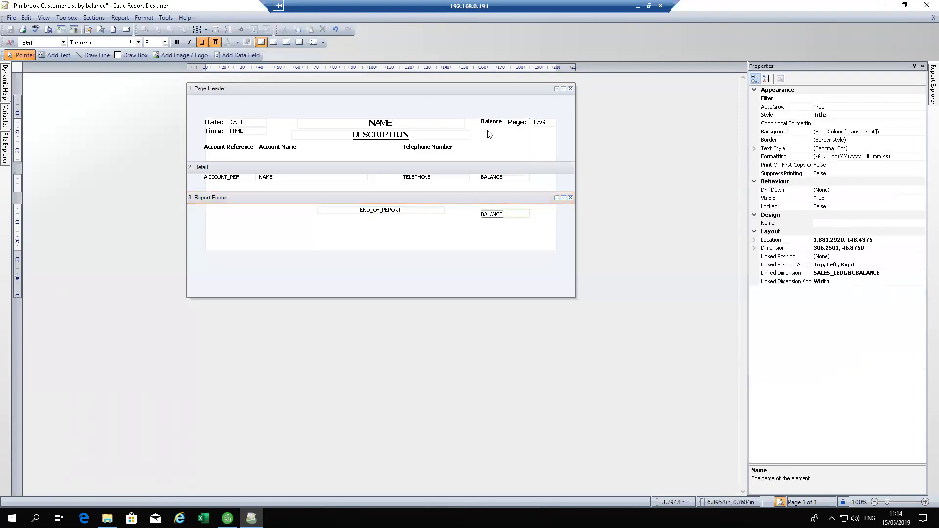
click(425, 148)
drag(425, 148, 426, 155)
click(491, 121)
drag(489, 134, 489, 154)
click(271, 150)
drag(271, 150, 270, 161)
drag(214, 148, 214, 156)
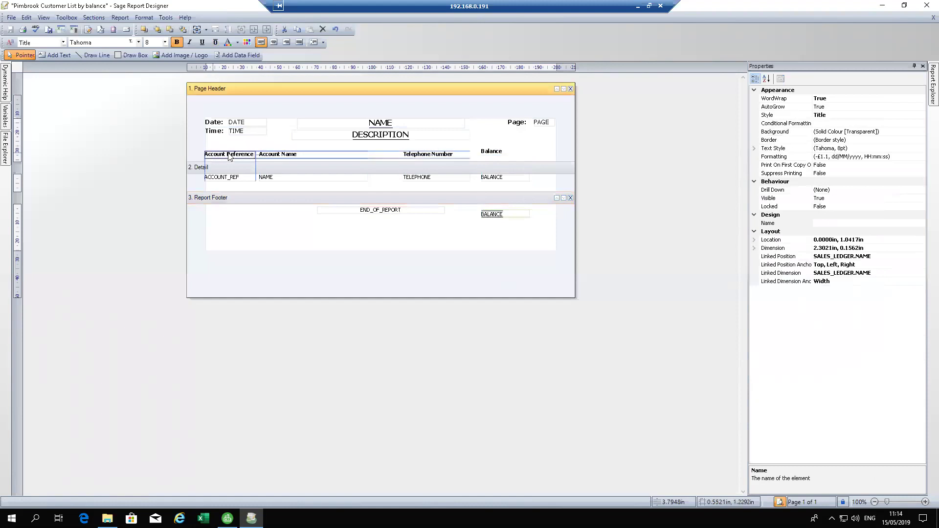
click(509, 153)
drag(510, 153, 511, 156)
click(558, 158)
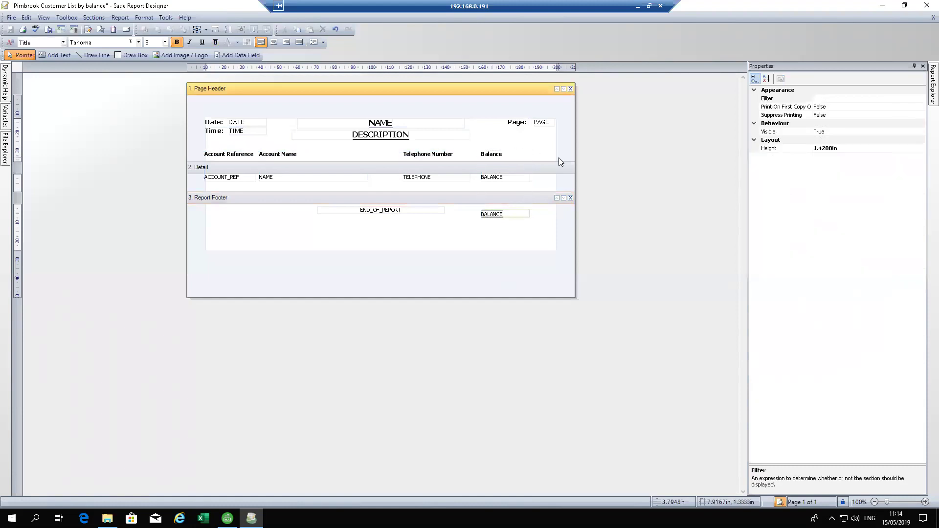
- Shift the Balance heading slightly right and left-align it with the BALANCE fields in the Detail and Report Footer sections
click(492, 154)
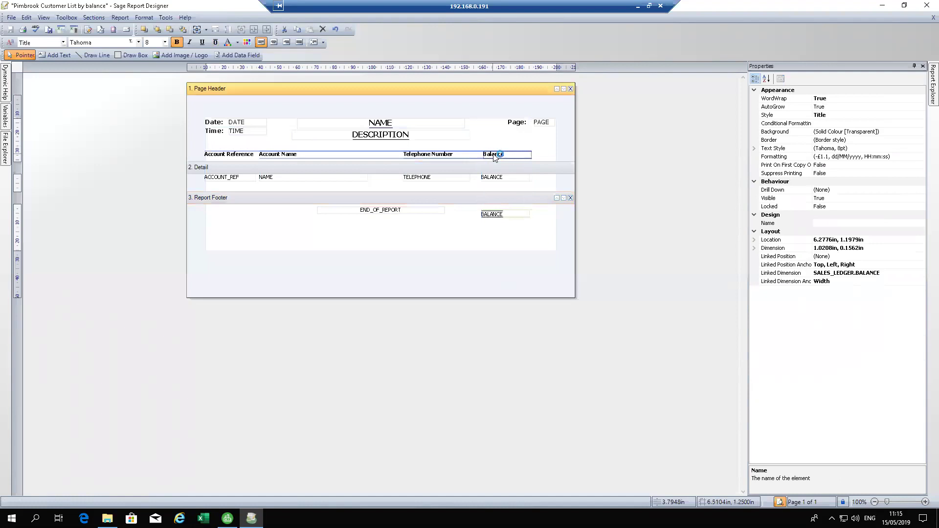
drag(495, 138, 495, 221)
click(143, 18)
mouse_move(135, 30)
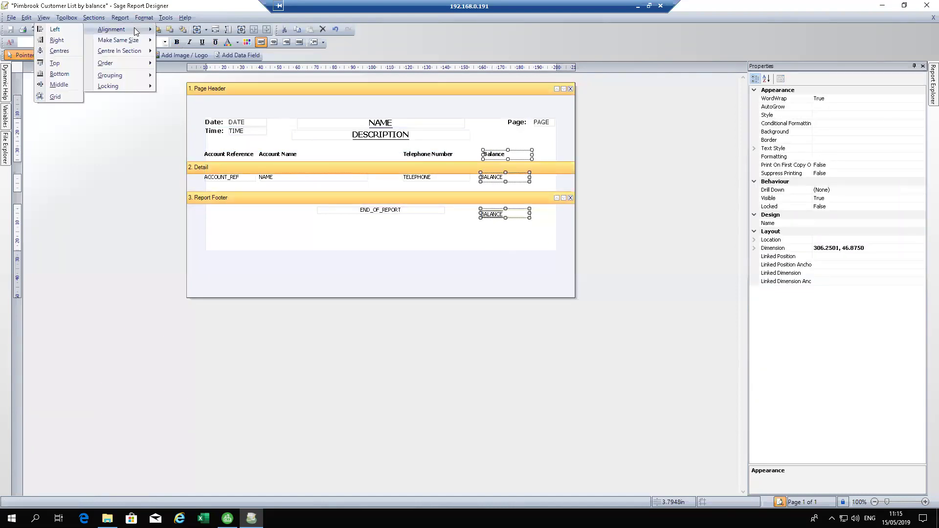
click(55, 30)
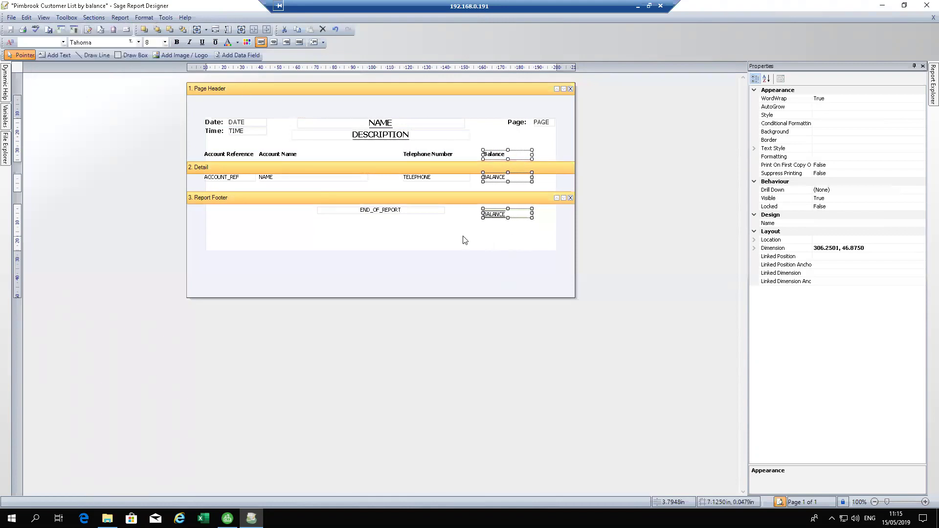
click(433, 291)
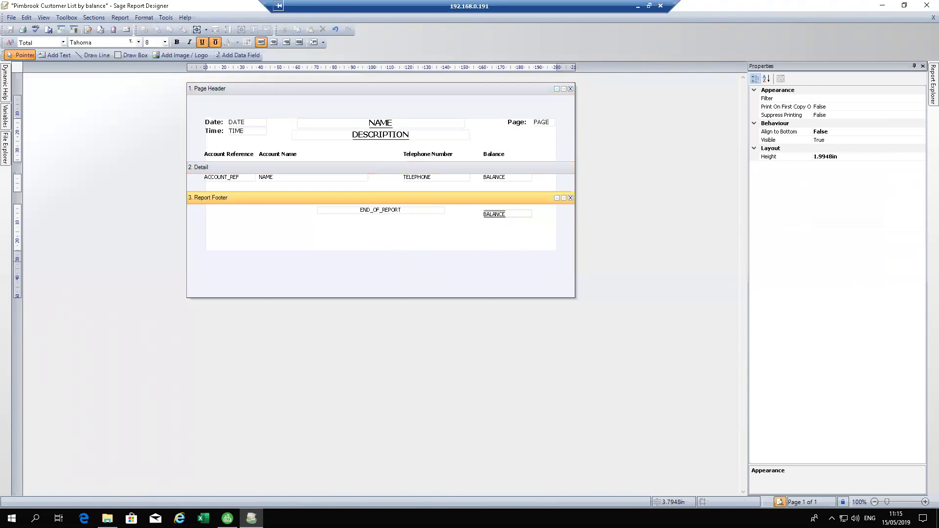
- Save the report in My Customer Reports, replacing the existing file pimbrook customer list with balance
click(11, 18)
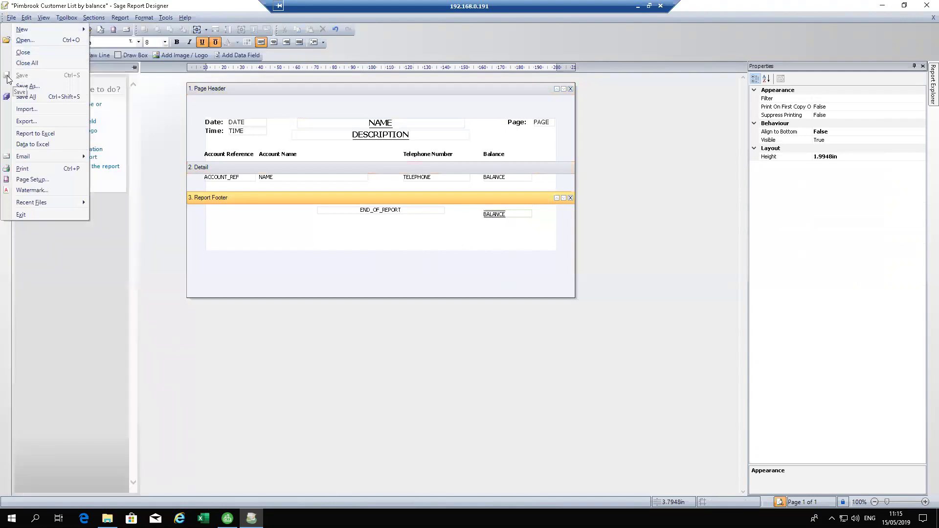
click(162, 103)
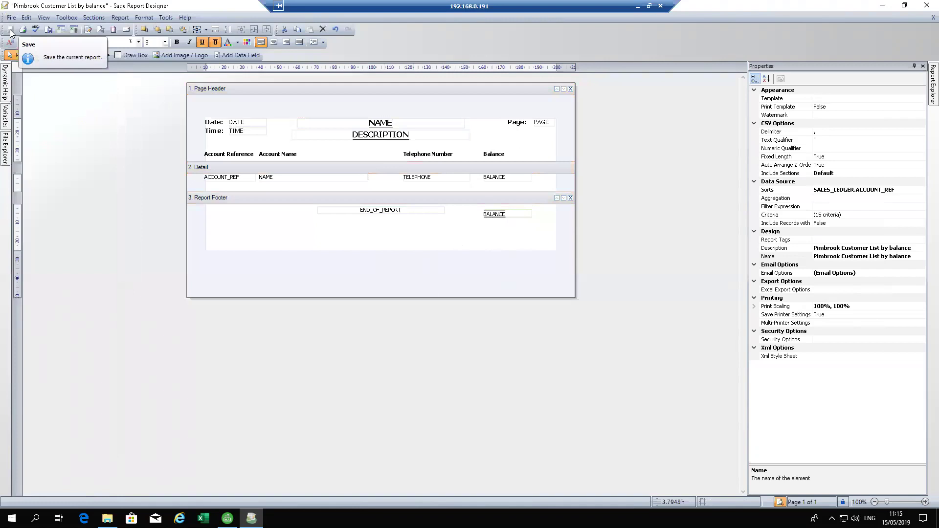
click(13, 18)
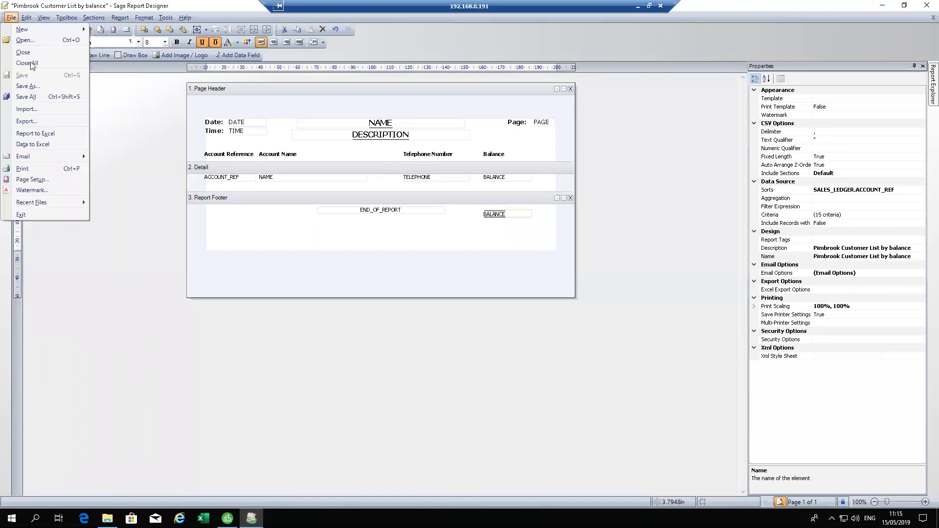
click(40, 87)
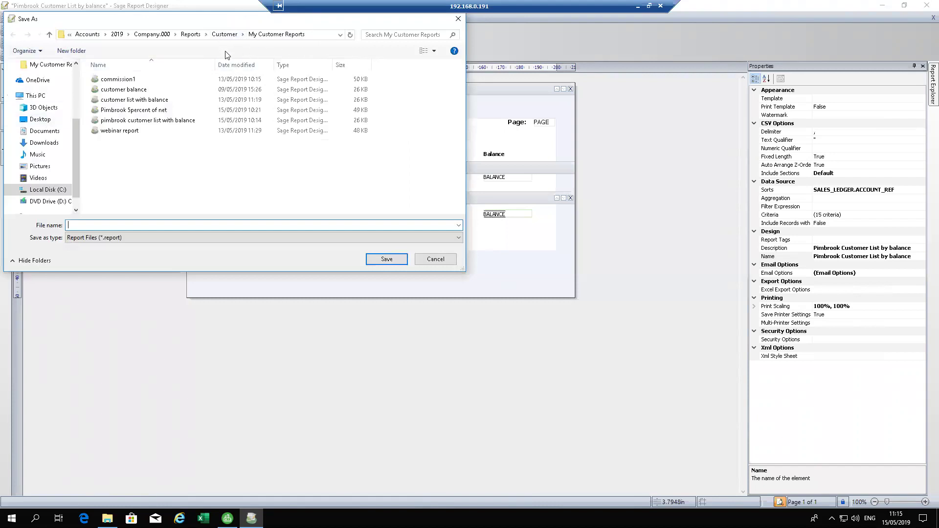
click(162, 120)
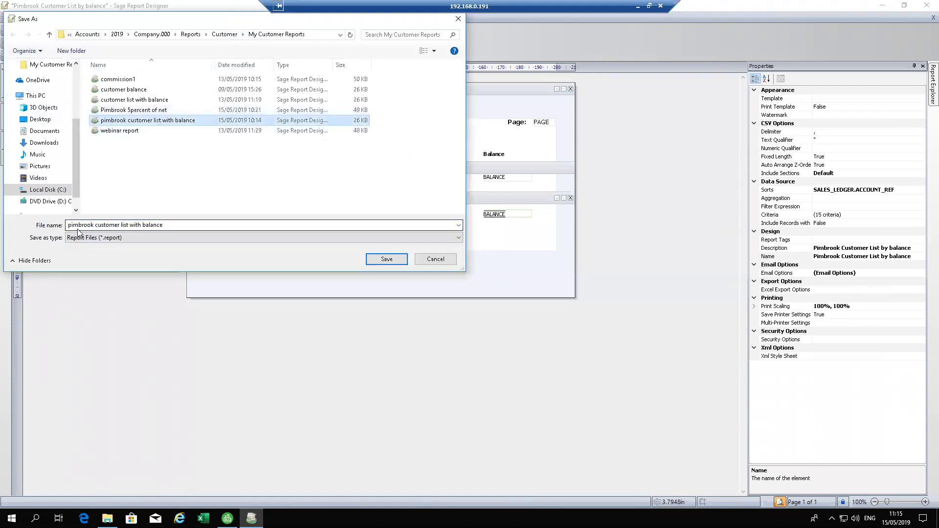
click(395, 261)
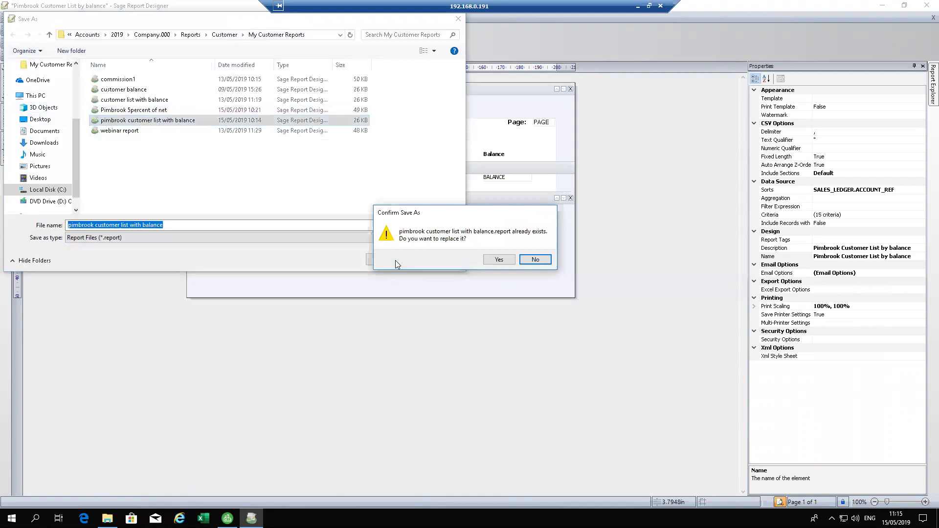
click(502, 262)
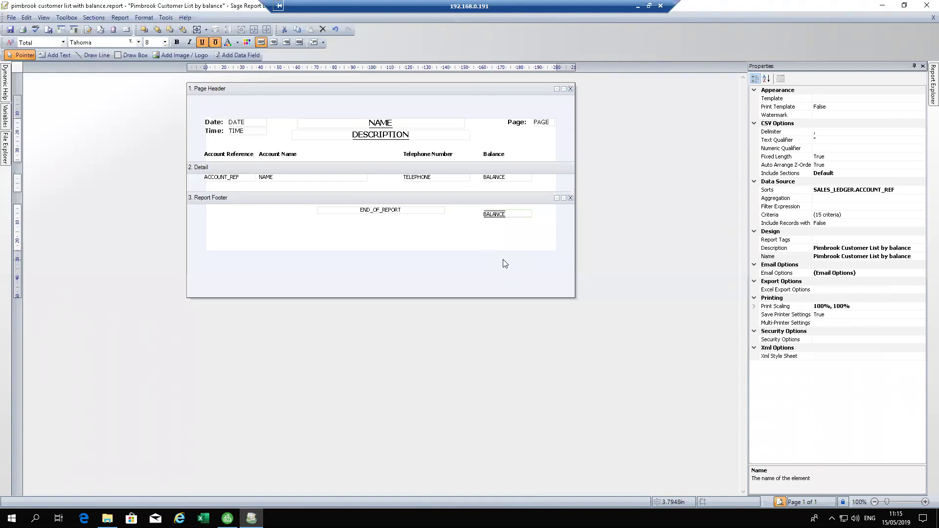
- Reduce the height of the Detail section and save the report again
click(487, 192)
drag(487, 188, 486, 183)
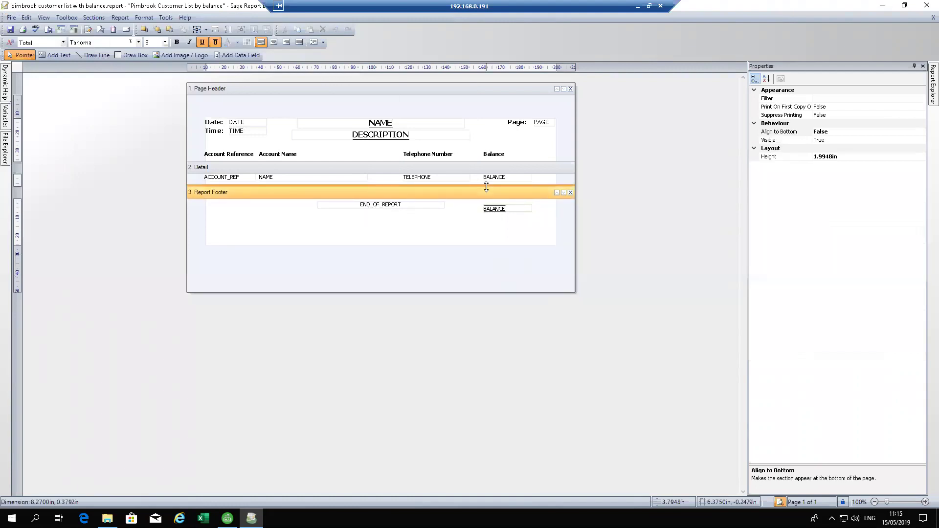
click(9, 30)
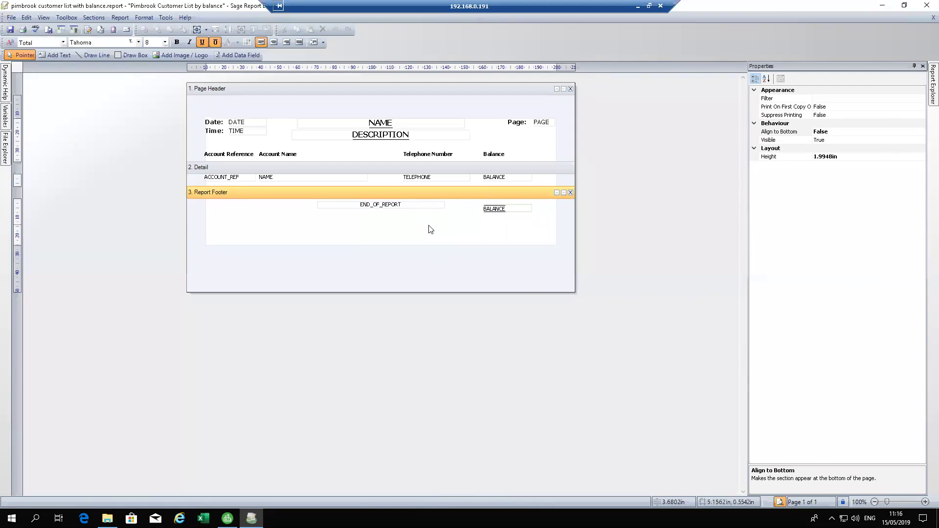
- Close Report Designer, reopen the customer reports and select Pimbrook Customer List by balance under My customer reports
click(924, 6)
click(24, 79)
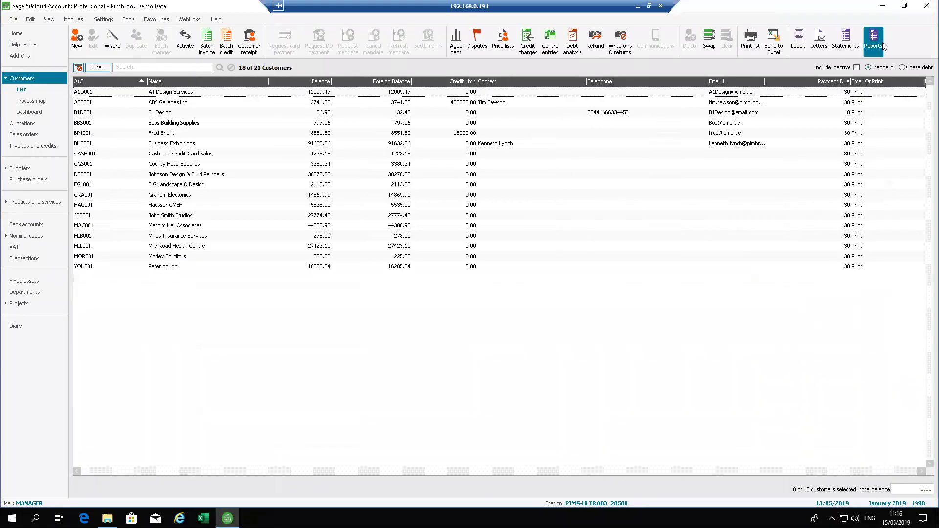
click(873, 41)
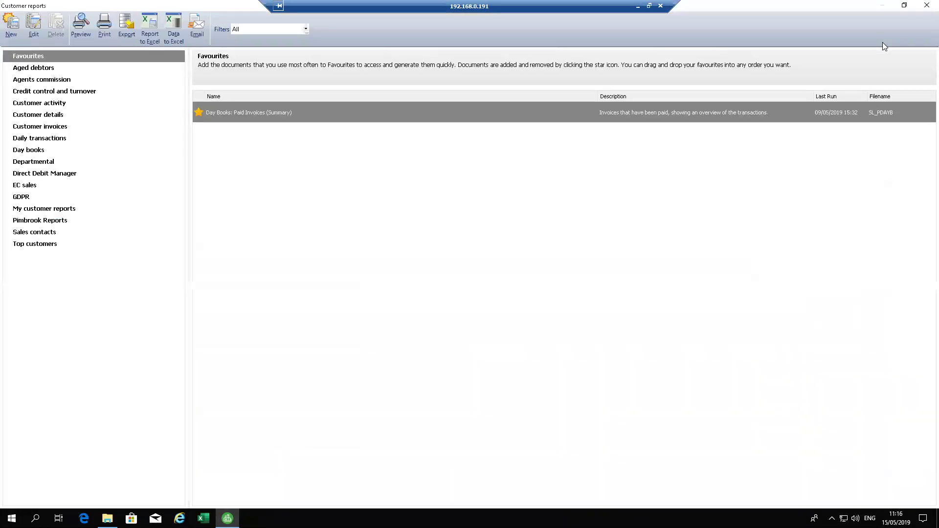
click(67, 209)
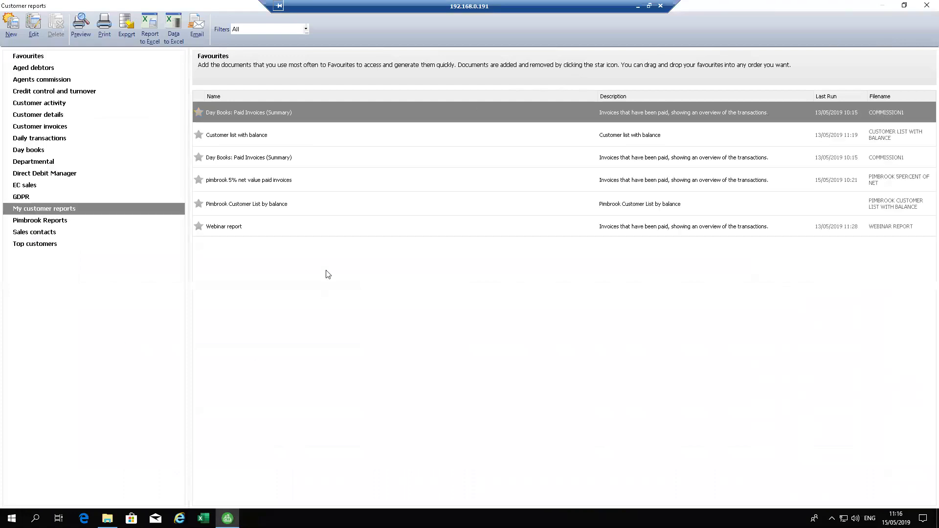
click(310, 210)
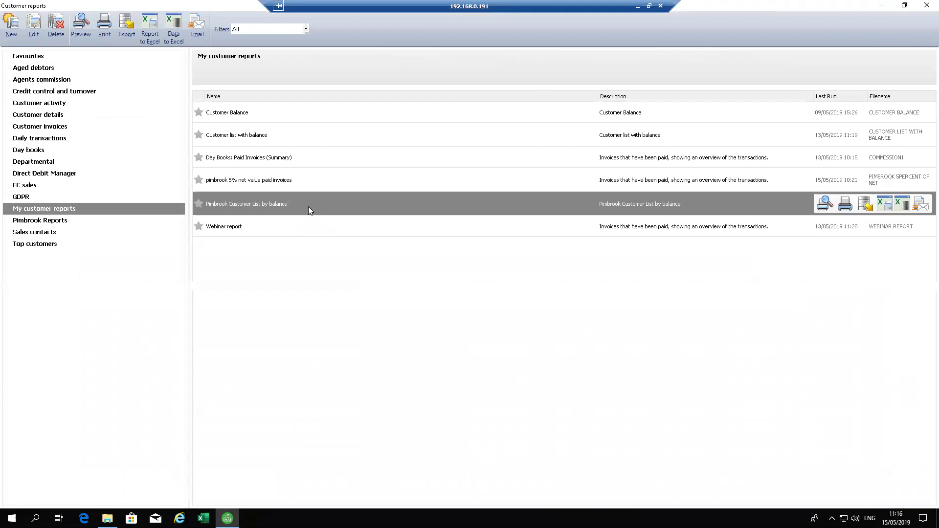
- Open the name and description properties of Pimbrook Customer List by balance and accept them as they are
right_click(308, 208)
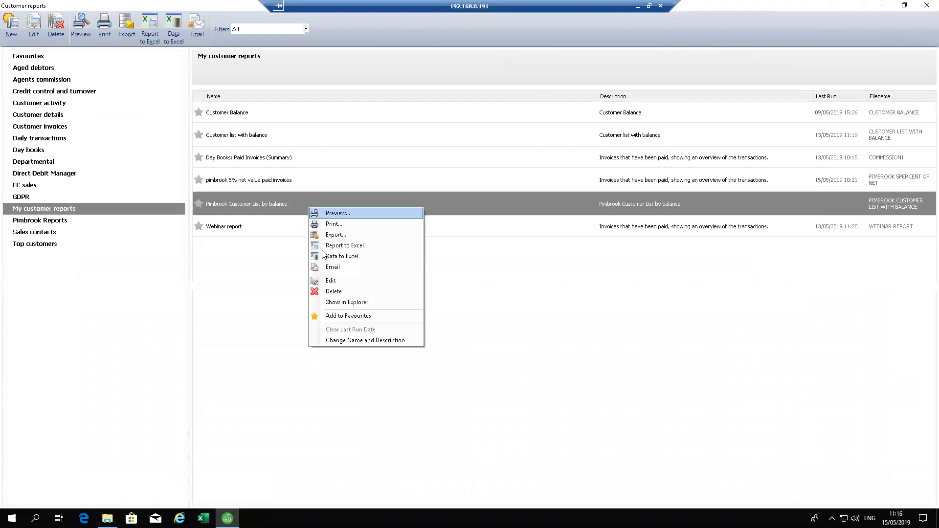
click(344, 342)
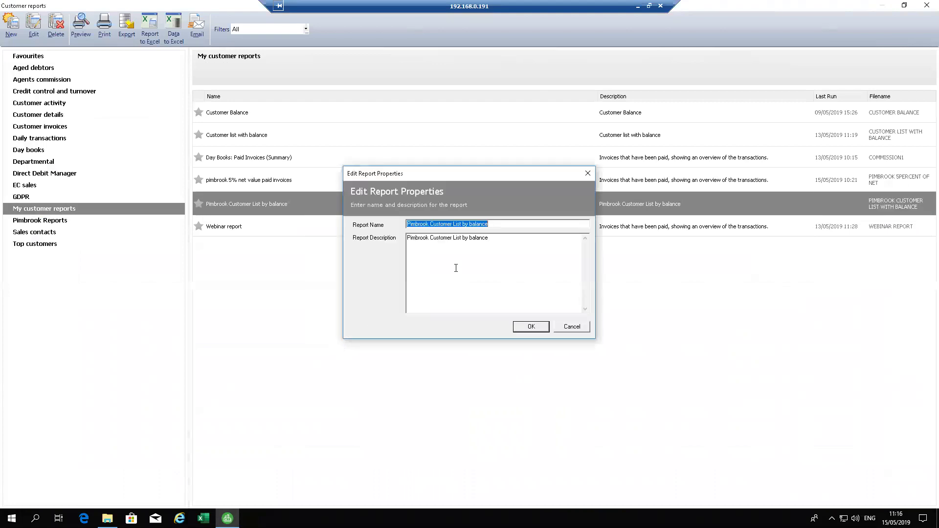
drag(501, 224, 360, 230)
click(532, 329)
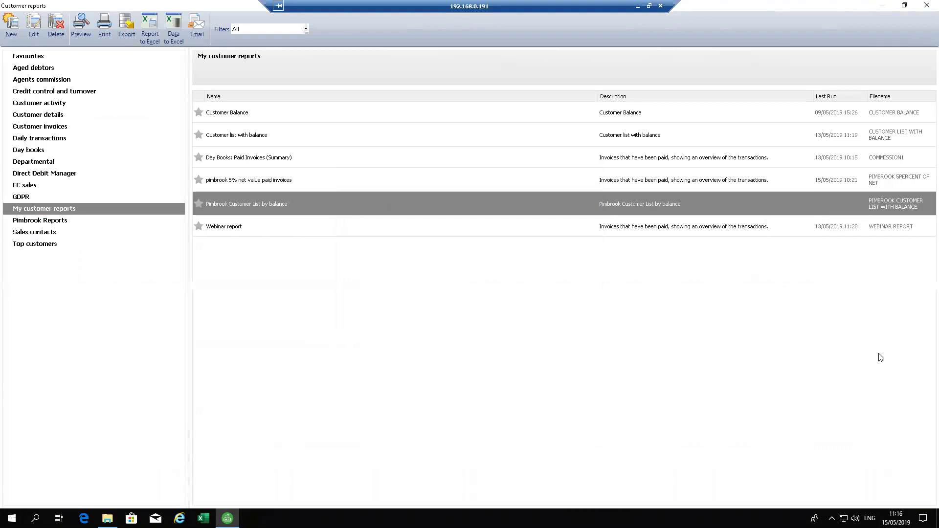
mouse_move(694, 204)
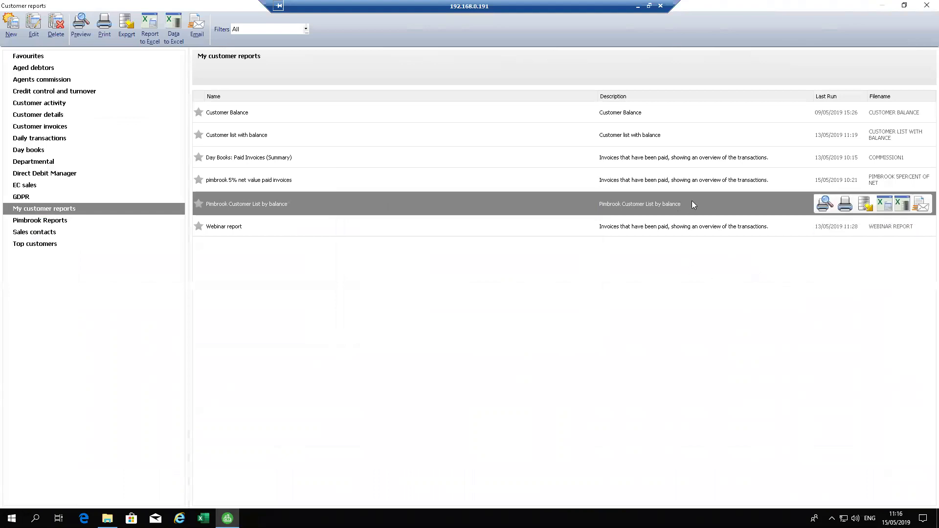
- Preview Pimbrook Customer List by balance and view it as a report in Excel, closing the workbook and preview
click(826, 204)
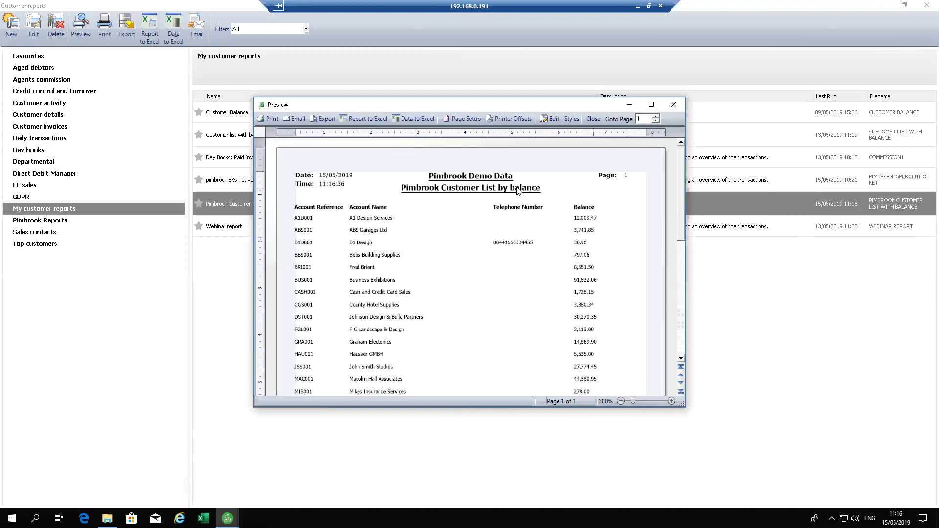
click(360, 120)
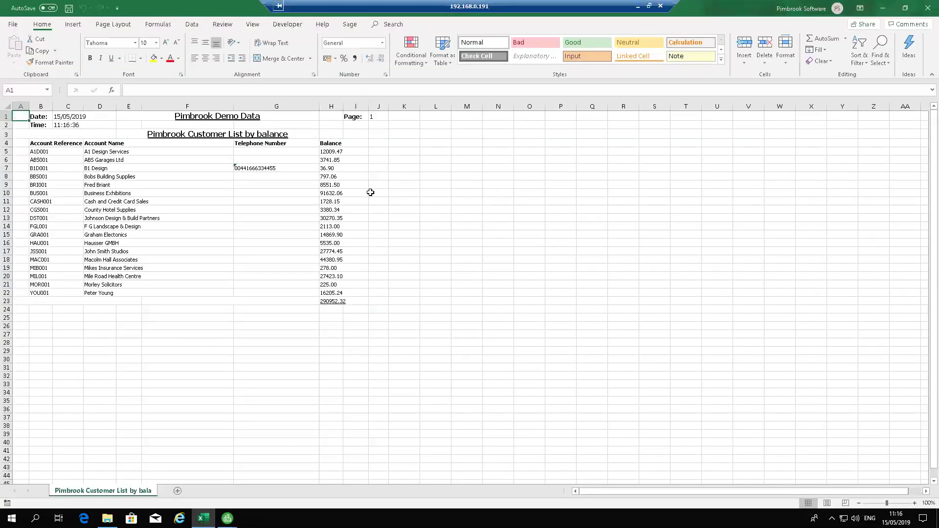
click(926, 12)
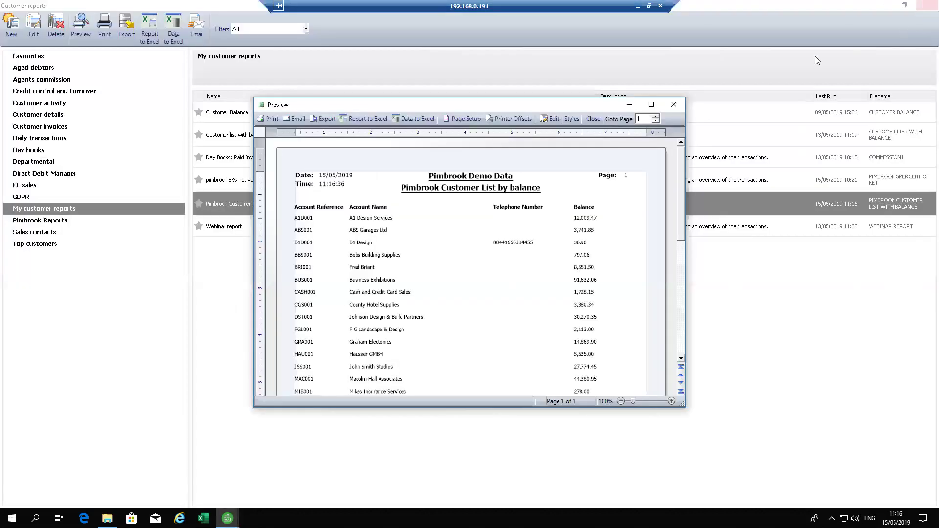
click(591, 123)
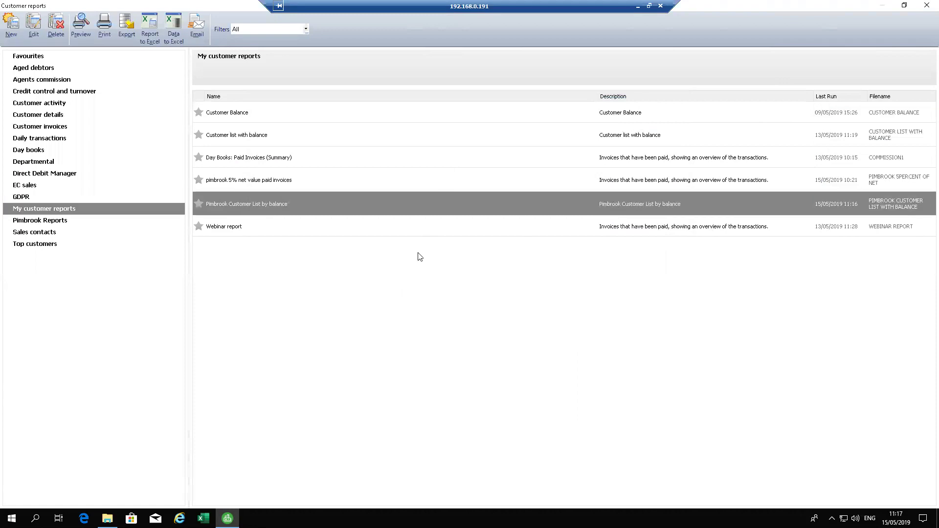
- Delete the report pimbrook 5% net value paid invoices from My customer reports
click(401, 182)
click(56, 24)
click(505, 285)
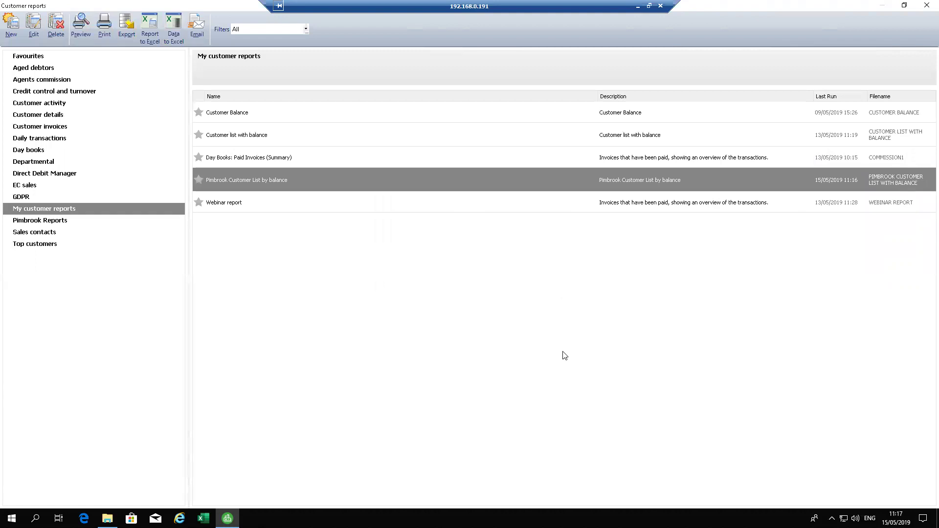
- Open the Day Books: Paid Invoices (Summary) report from the Day books category for editing in Report Designer
click(38, 152)
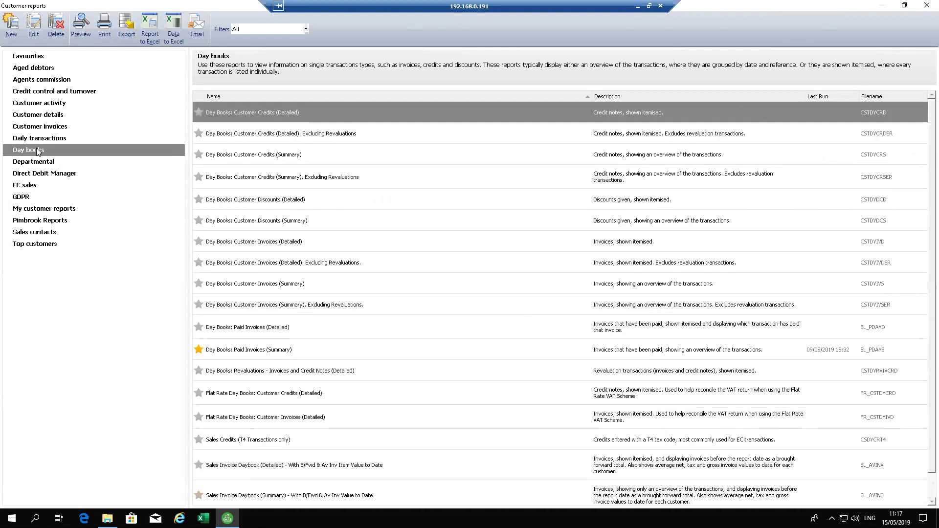
click(300, 350)
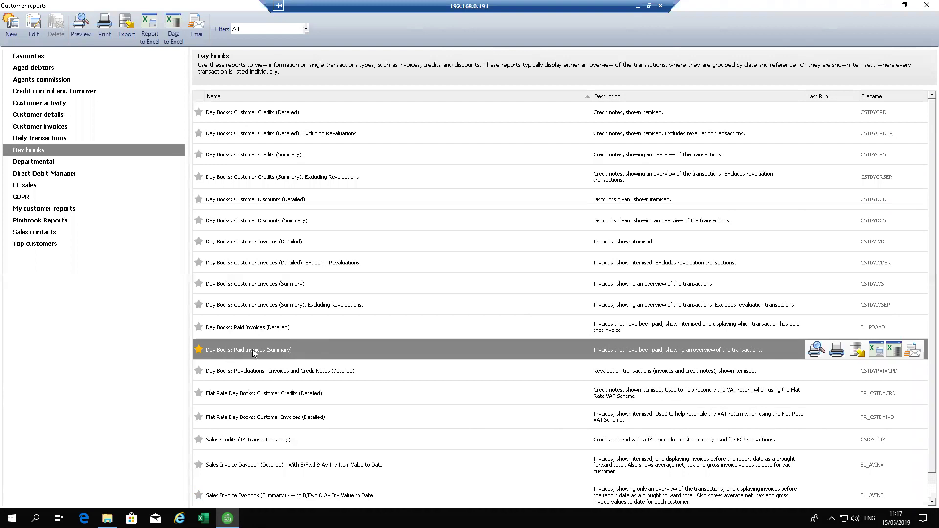
click(31, 26)
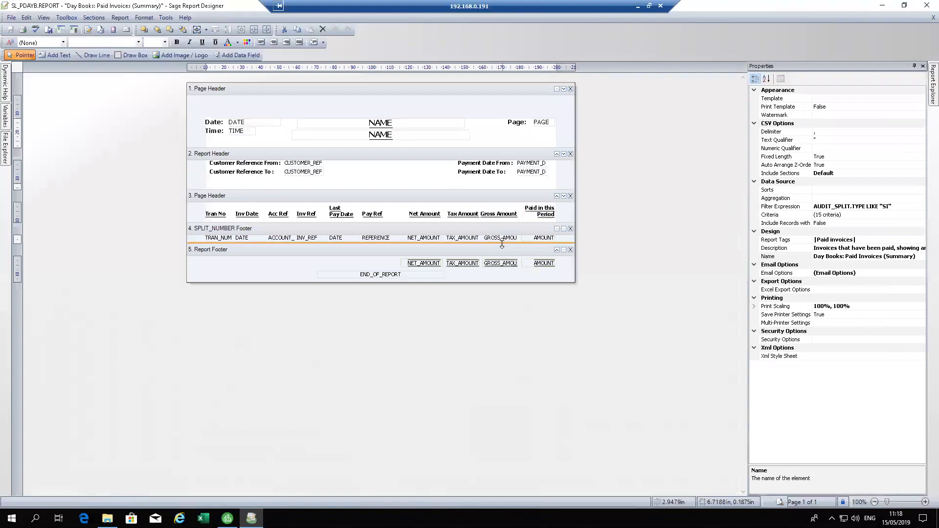
- Delete the Tax Amount, Gross Amount and Paid in this Period headings together with their detail and total fields
drag(564, 210, 467, 292)
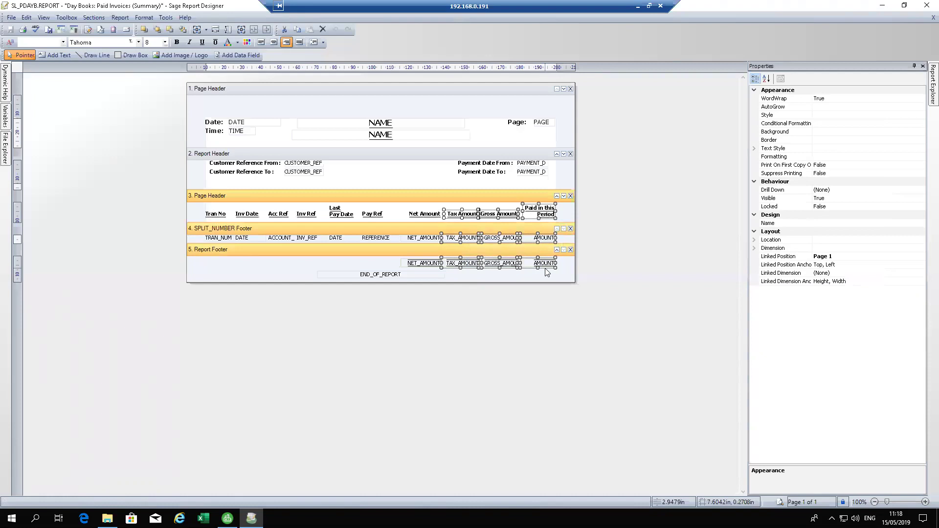
key(Delete)
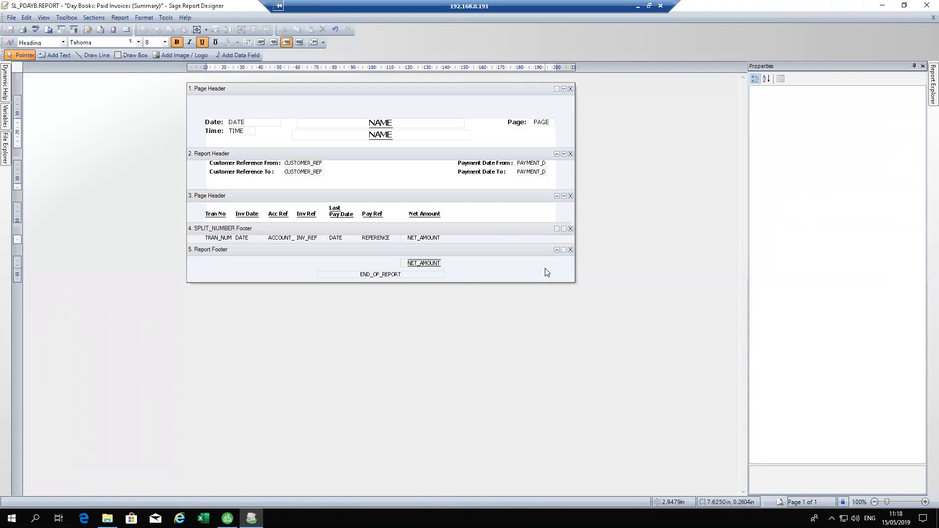
- Shift the Inv Ref, Last Pay Date, Pay Ref and Net Amount columns right to open a gap after Acc Ref
drag(527, 205, 281, 309)
drag(280, 309, 302, 308)
key(Right)
key(Right)
key(Right)
key(Right)
key(Right)
key(Right)
key(Right)
key(Right)
key(Right)
key(Right)
key(Right)
key(Right)
key(Right)
key(Right)
key(Right)
key(Right)
key(Right)
key(Right)
key(Right)
key(Right)
key(Right)
key(Right)
key(Right)
key(Right)
key(Right)
key(Right)
key(Right)
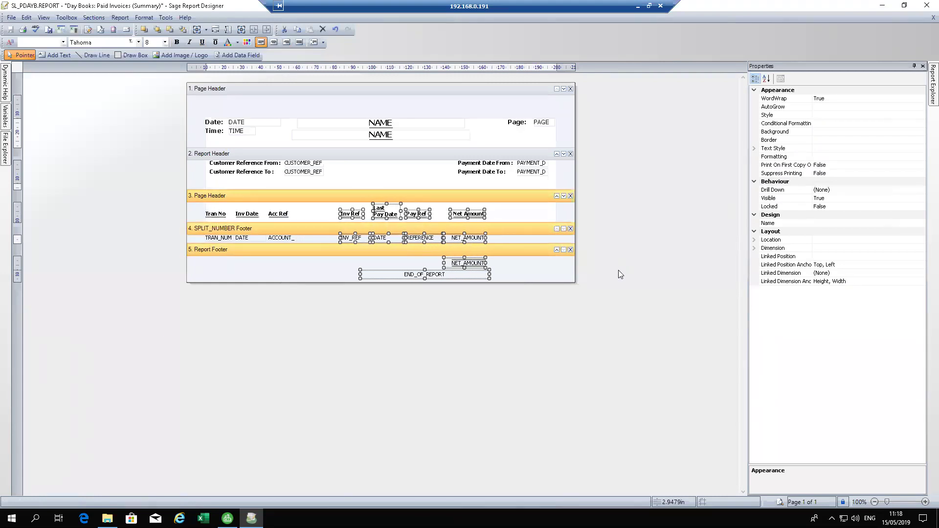
click(517, 267)
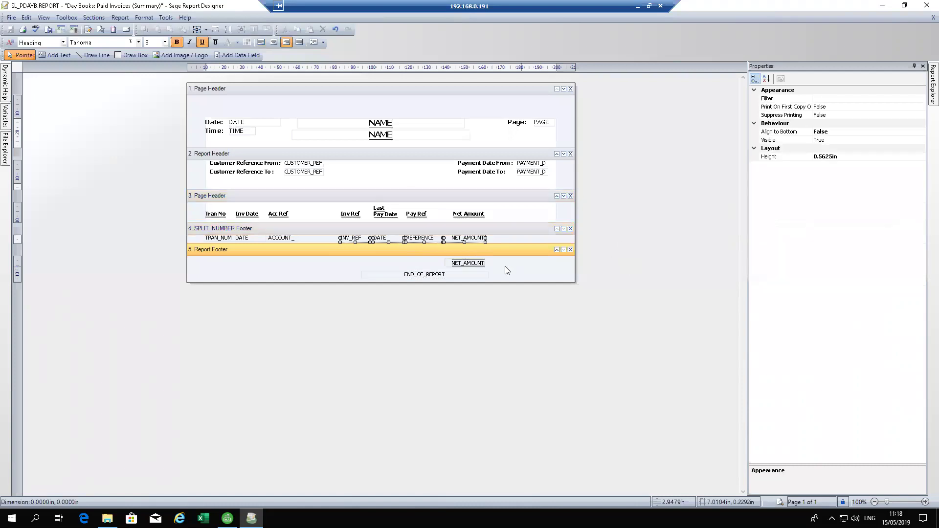
click(318, 237)
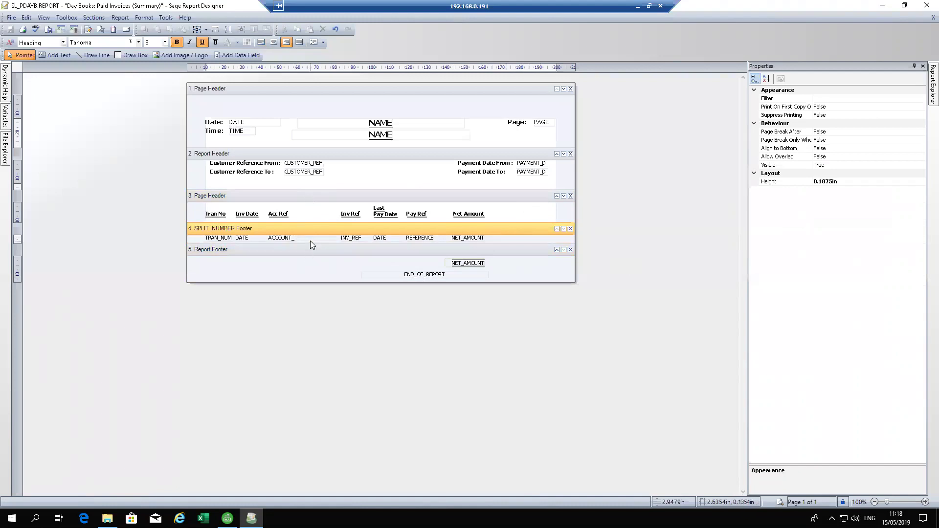
- Add the AUDIT_SPLIT.EXTRA_REF data field to the Report Header section, leaving its expression as it is
click(235, 54)
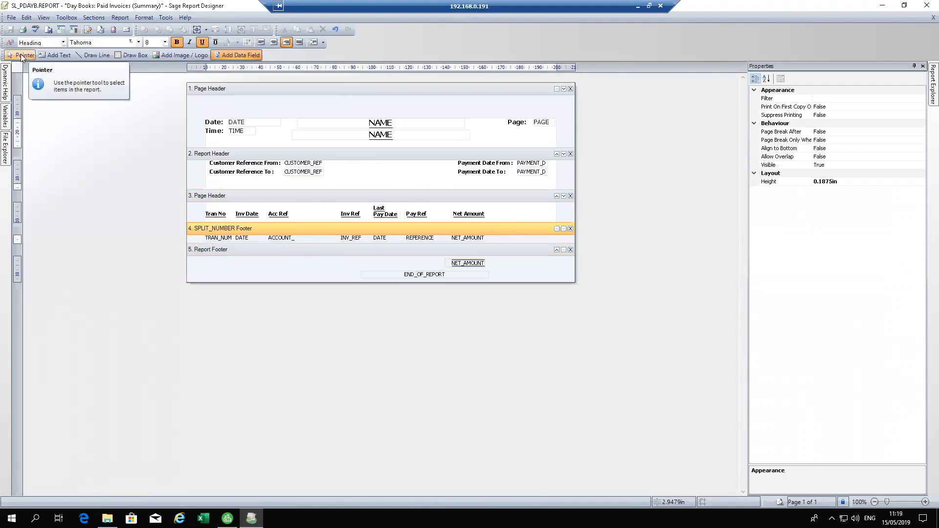
click(62, 19)
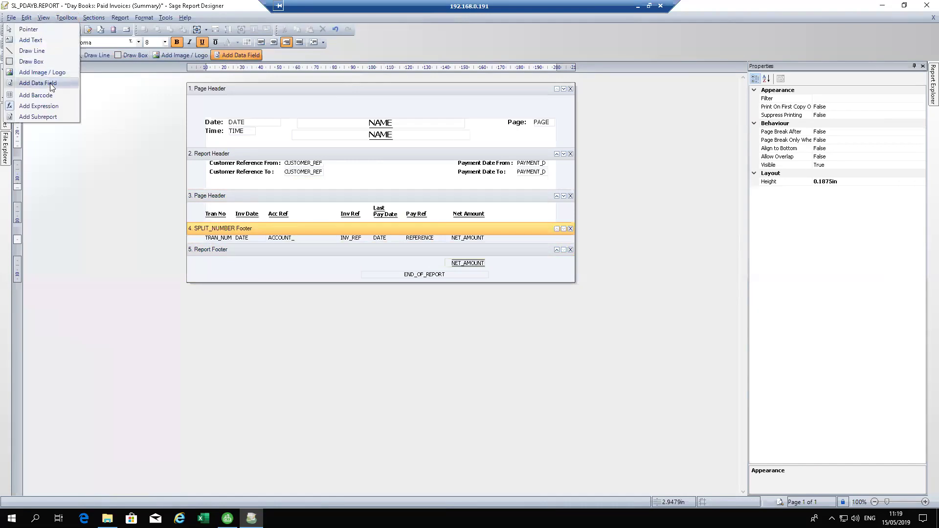
click(51, 84)
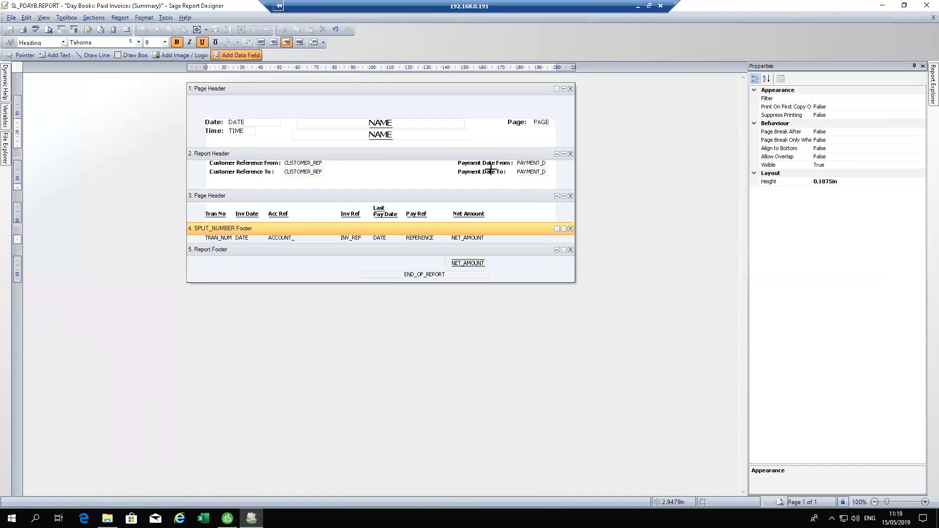
drag(355, 168, 431, 182)
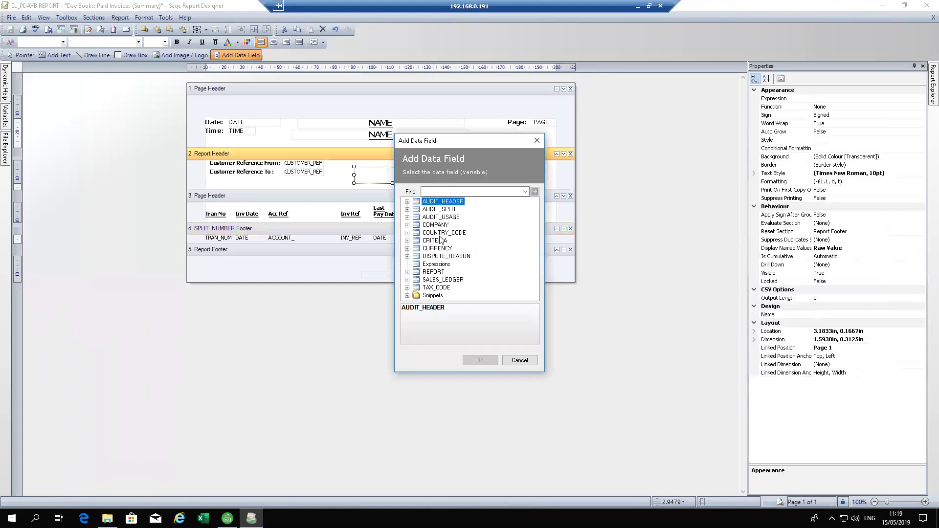
click(407, 209)
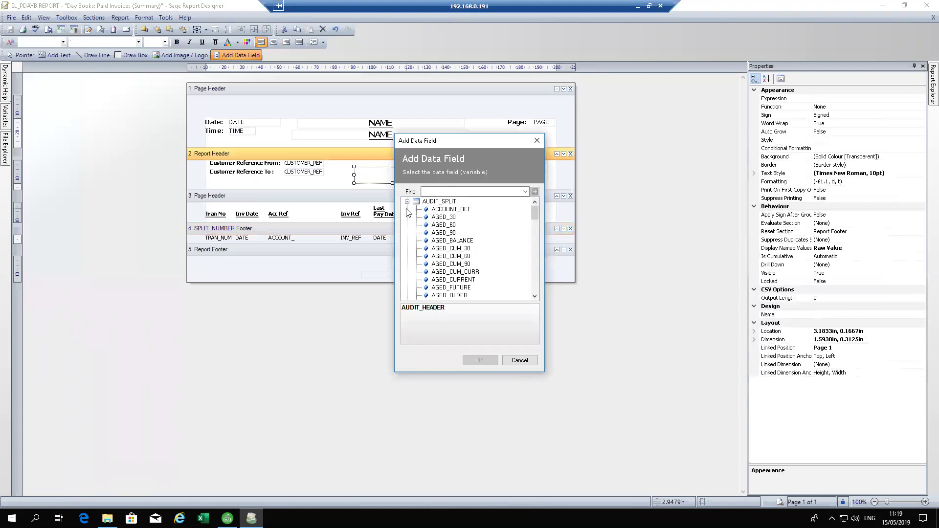
click(445, 225)
key(e)
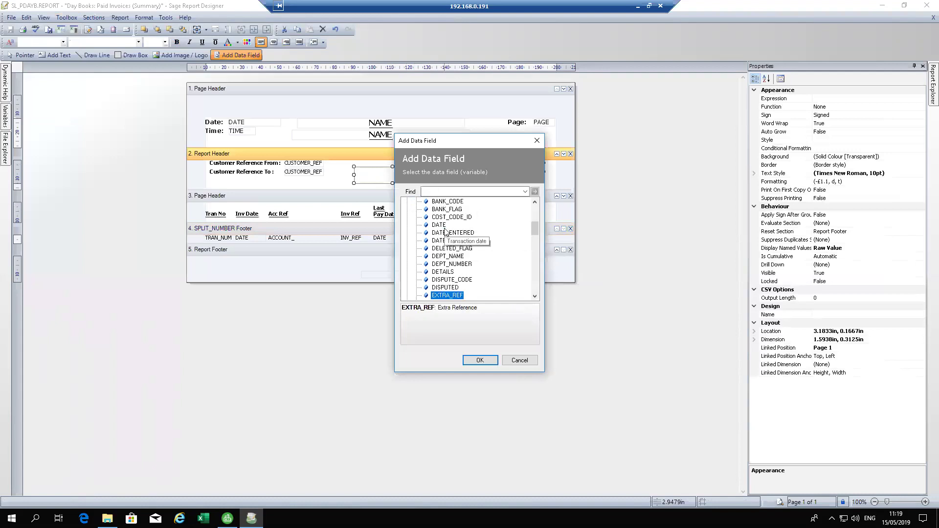
double_click(446, 296)
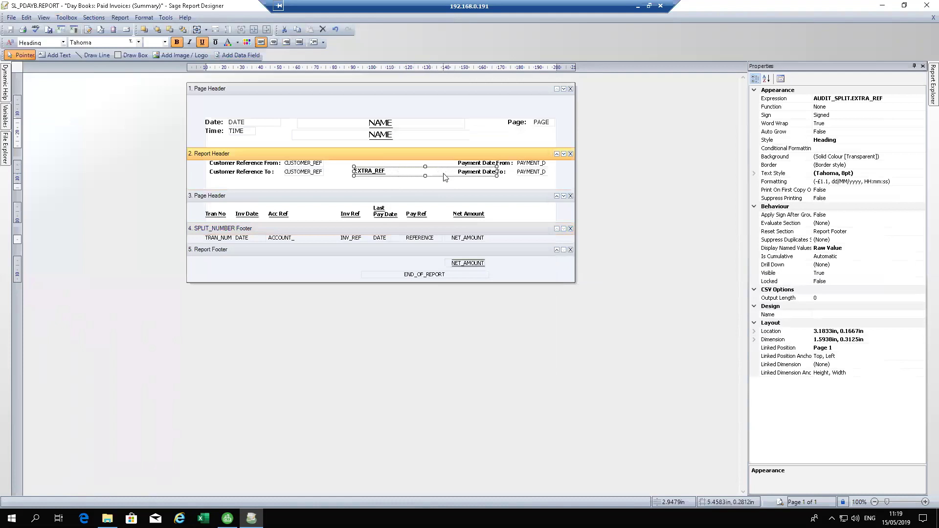
double_click(445, 172)
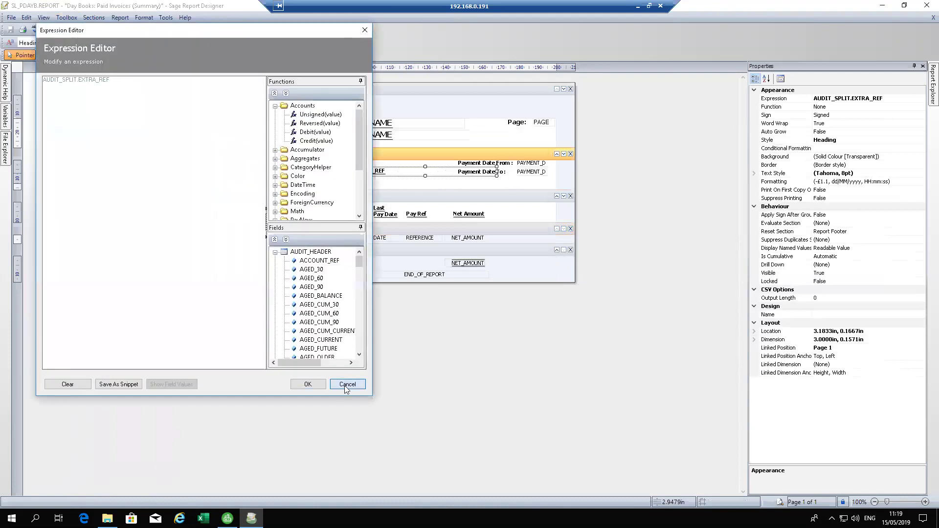
click(347, 385)
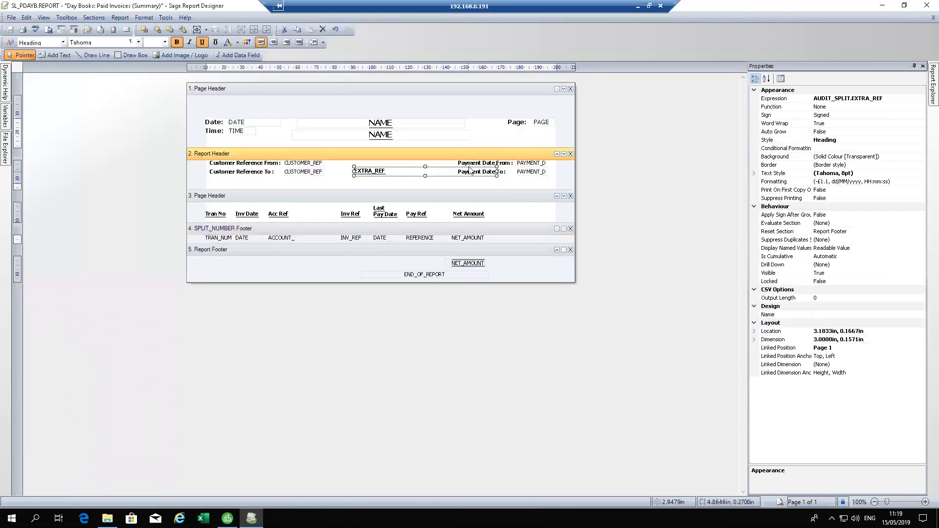
- Place the EXTRA_REF field between the account and invoice references in the SPLIT_NUMBER Footer, narrowed to about 0.65 in
drag(474, 175, 307, 239)
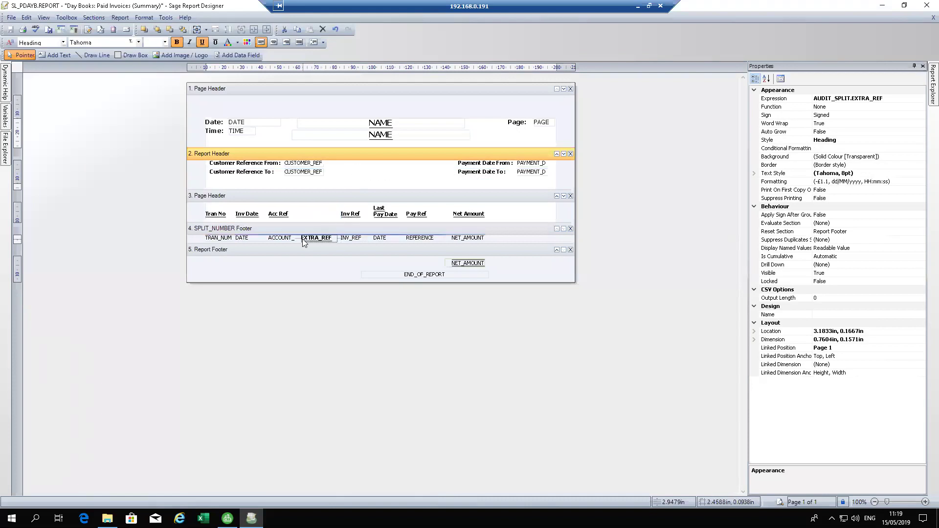
click(319, 238)
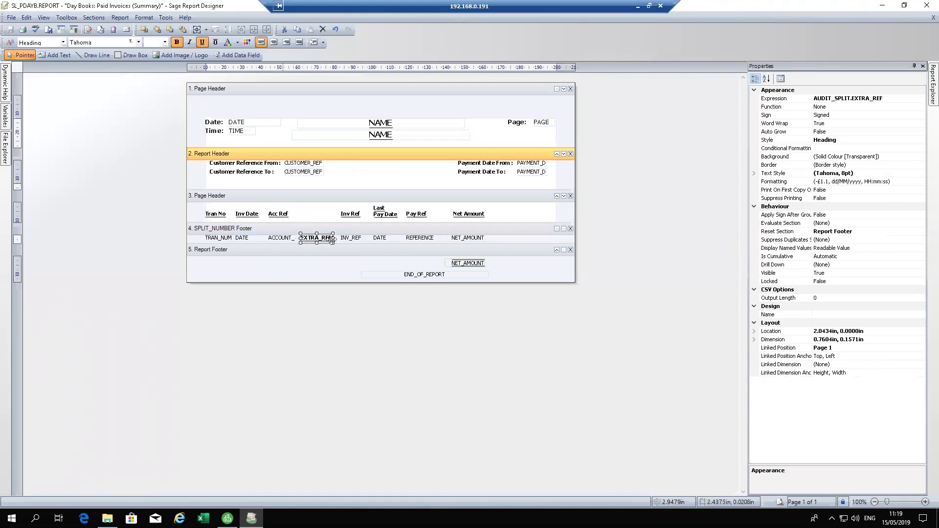
drag(334, 238, 328, 238)
- Remove bold and underline from the EXTRA_REF field without updating the Heading style
click(277, 241)
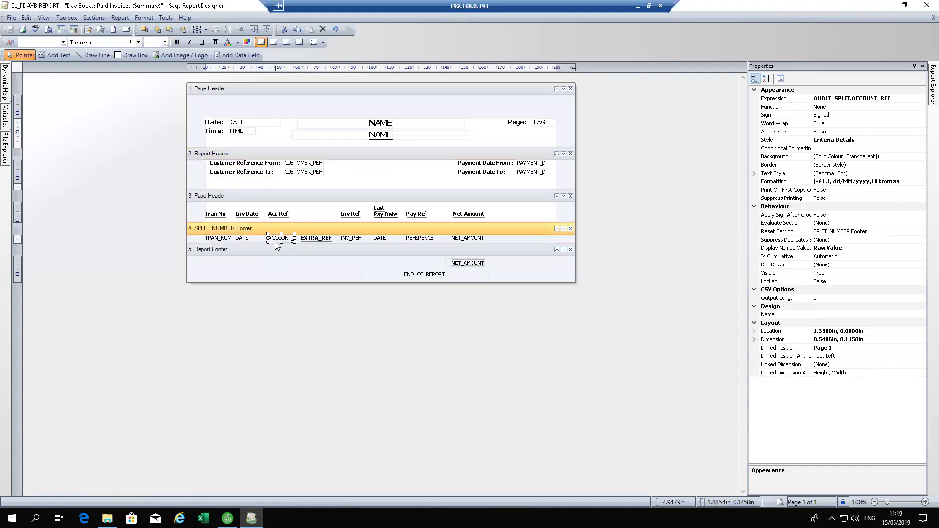
click(316, 239)
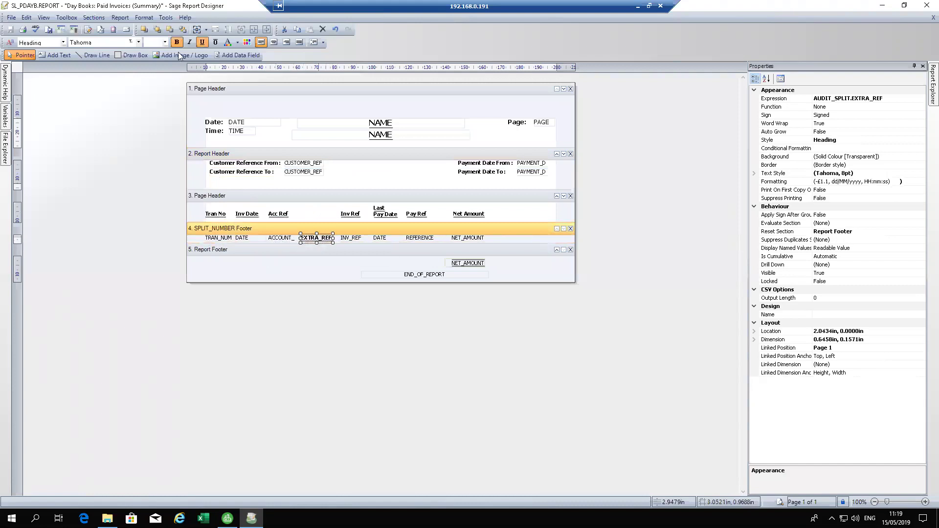
click(346, 239)
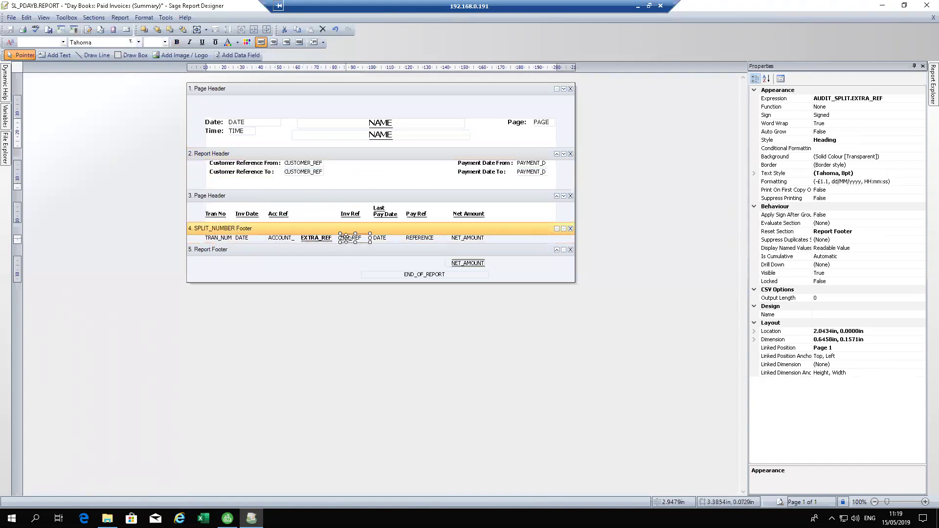
click(321, 238)
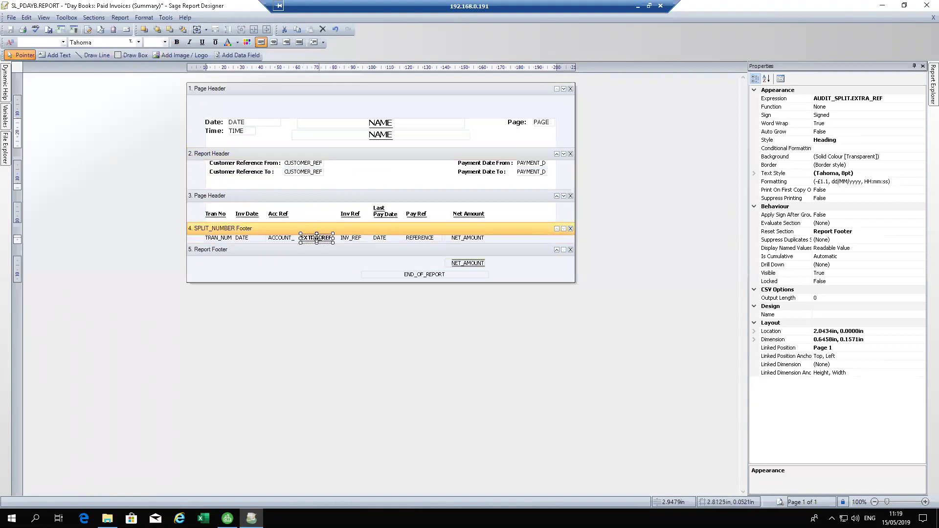
click(175, 42)
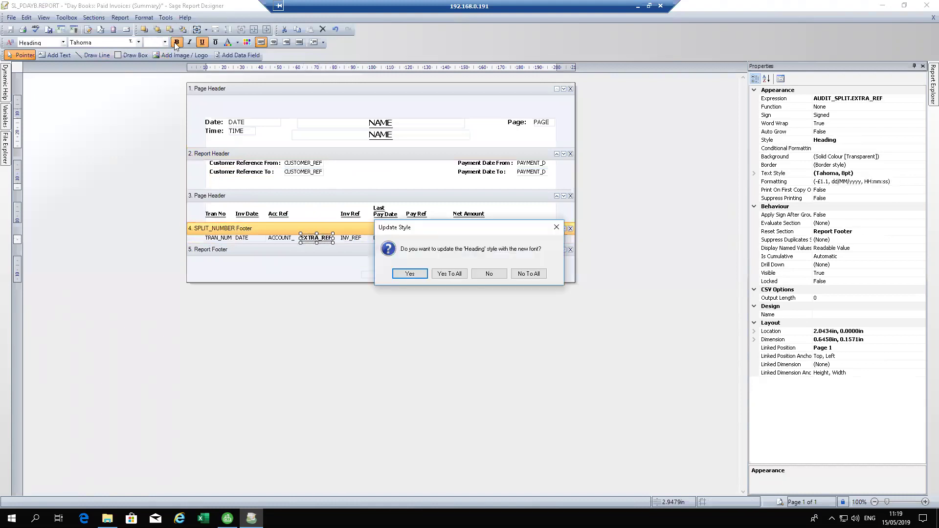
click(490, 273)
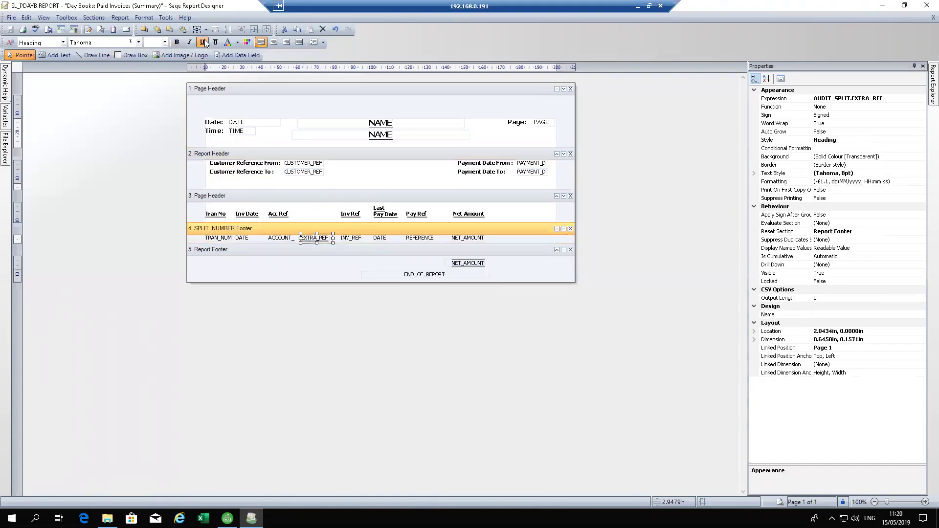
click(333, 245)
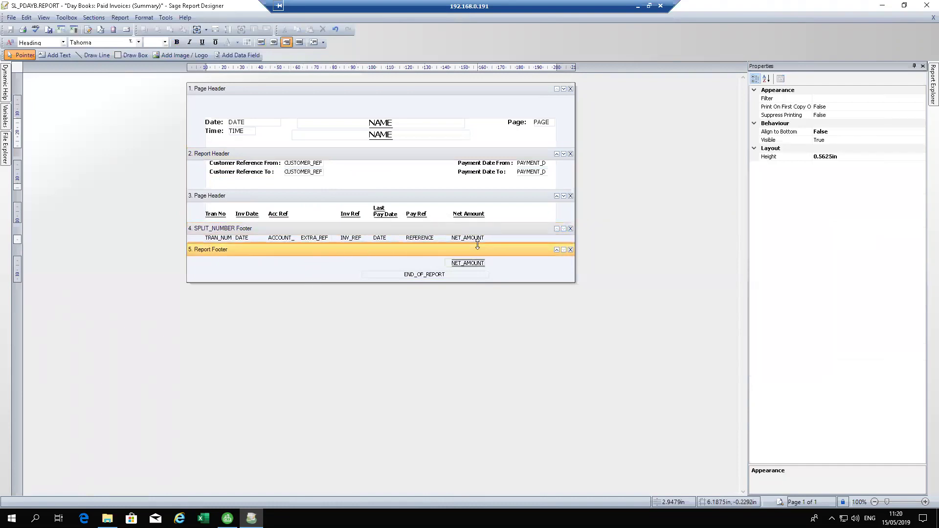
click(64, 43)
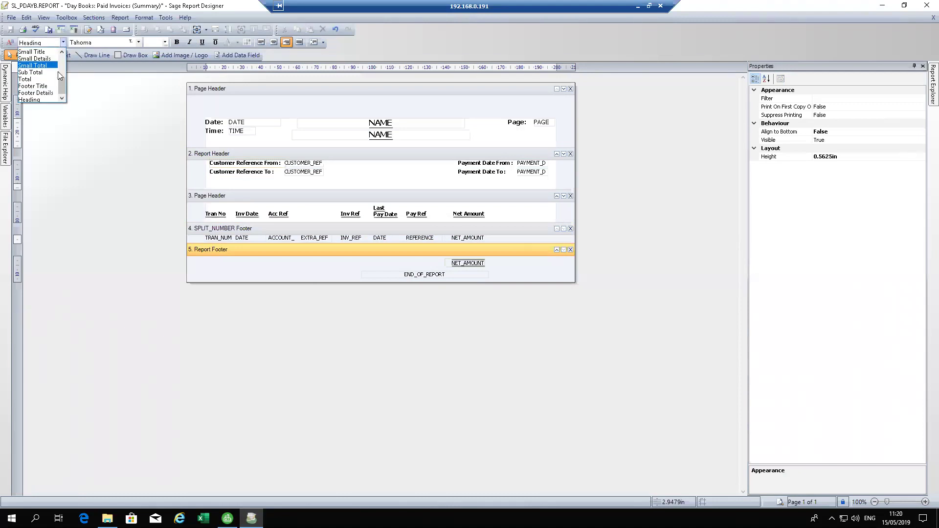
drag(61, 81, 59, 74)
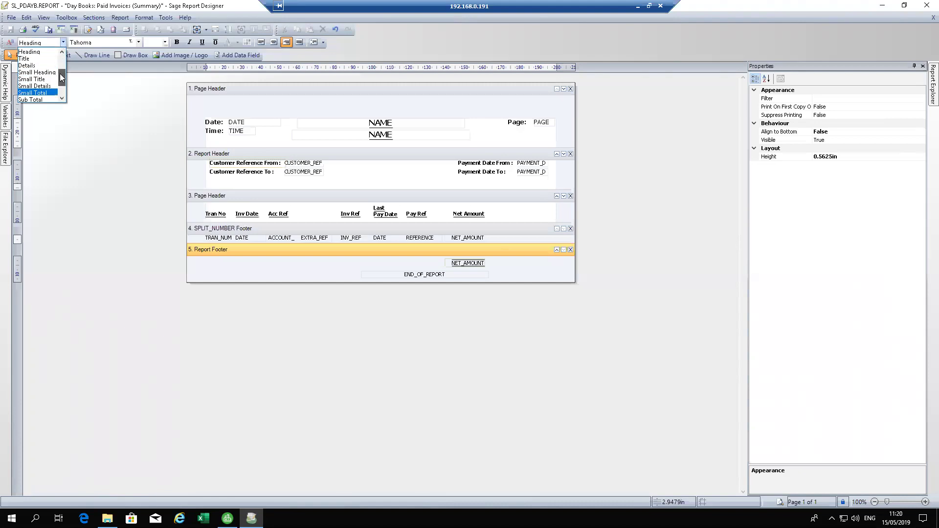
click(112, 75)
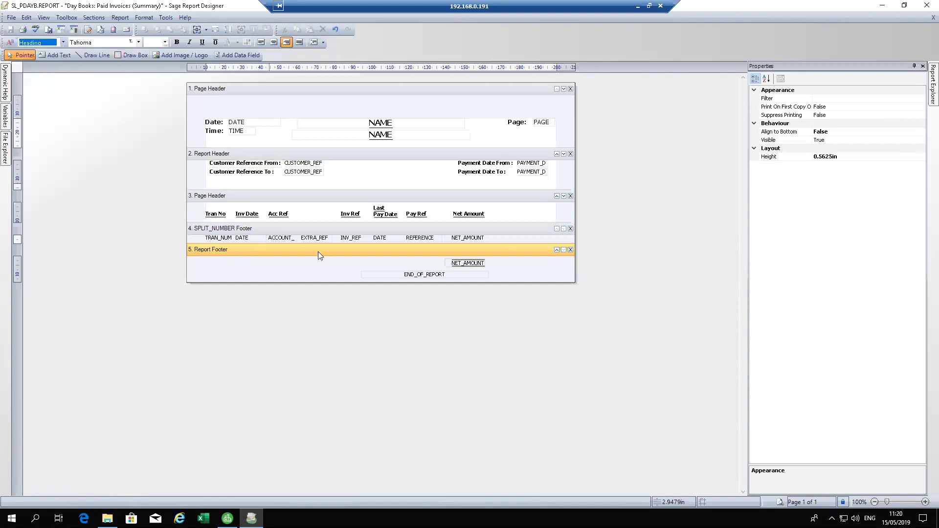
click(317, 216)
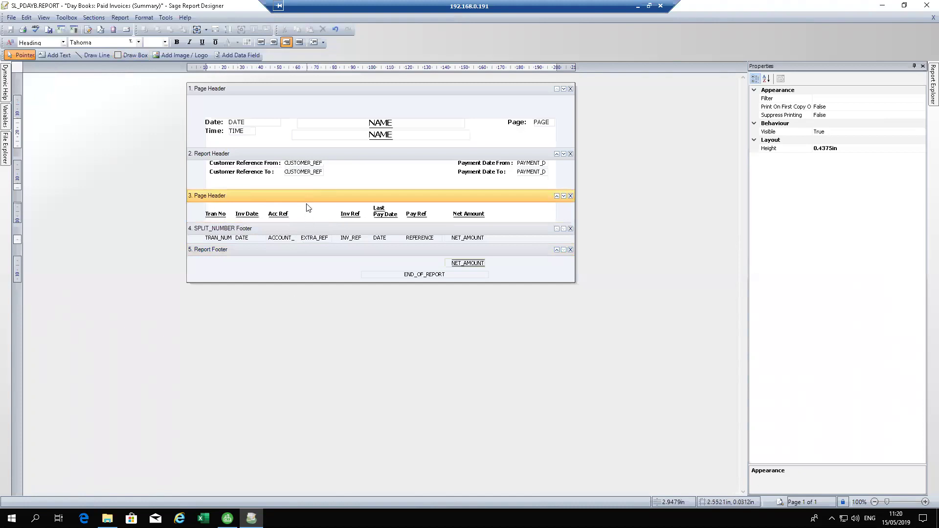
- Duplicate the Acc Ref heading in the second Page Header and place the copy directly above the EXTRA_REF field
click(294, 218)
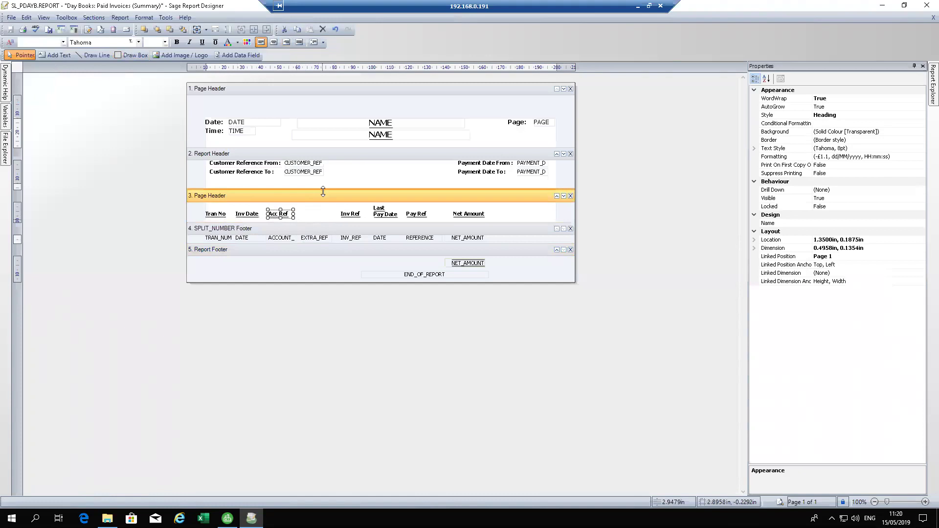
key(ctrl+c)
key(ctrl+v)
drag(289, 216, 320, 217)
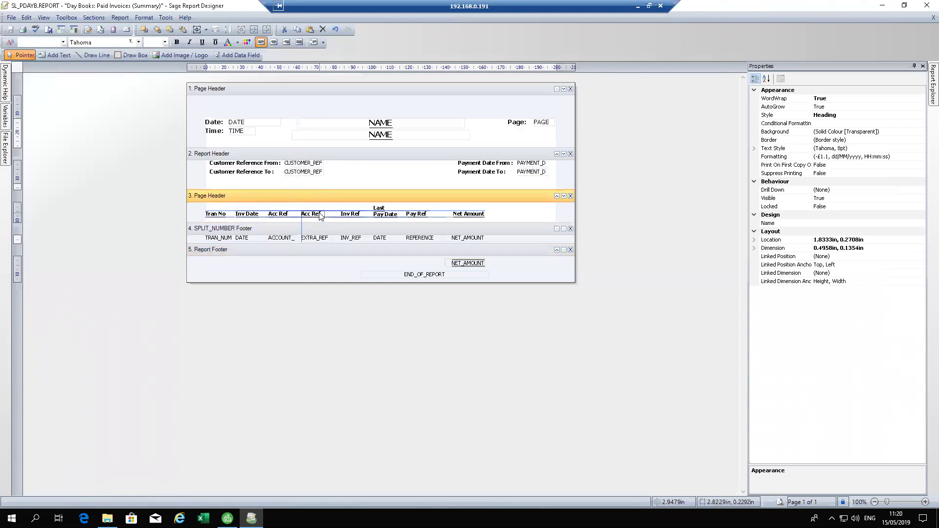
drag(321, 218, 320, 217)
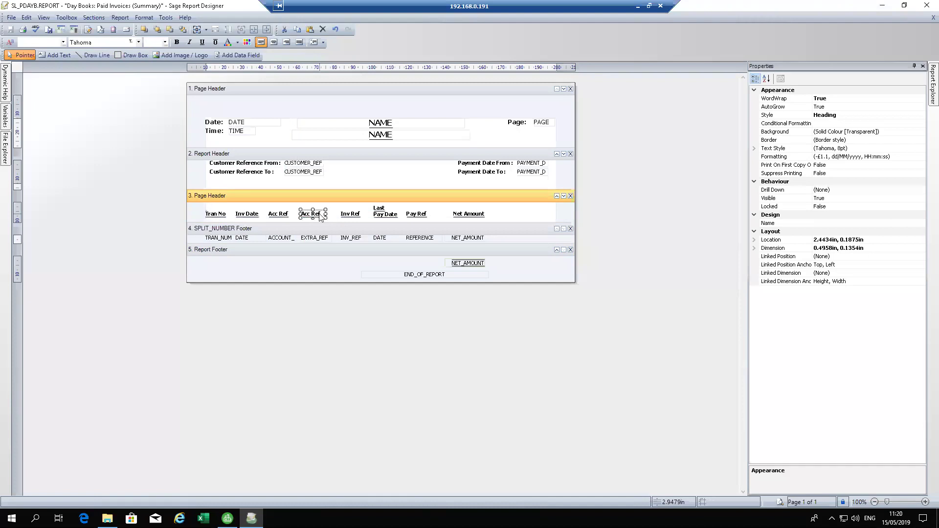
- Change the copied heading's text to Extra Ref and resize its box to about 0.65 in wide and 0.17 in high
double_click(315, 215)
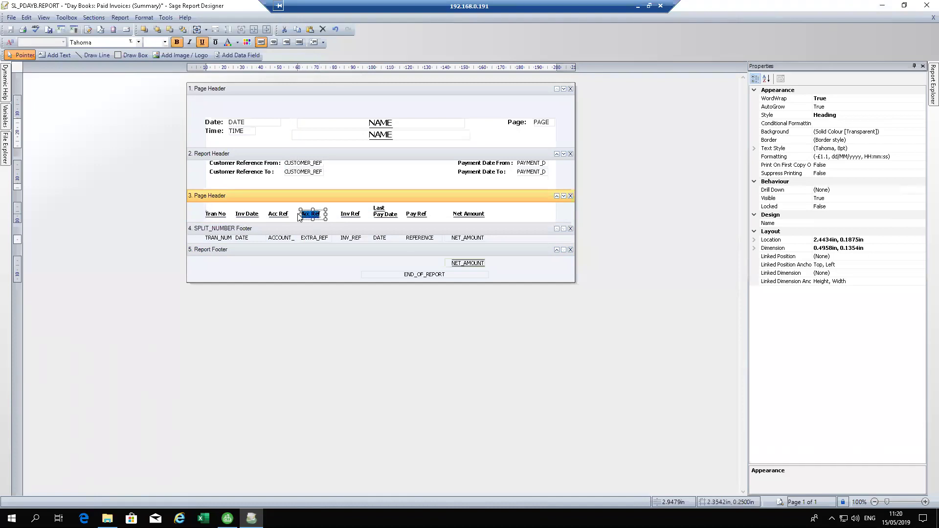
key(BackSpace)
text(Extra Ref)
drag(300, 217, 333, 219)
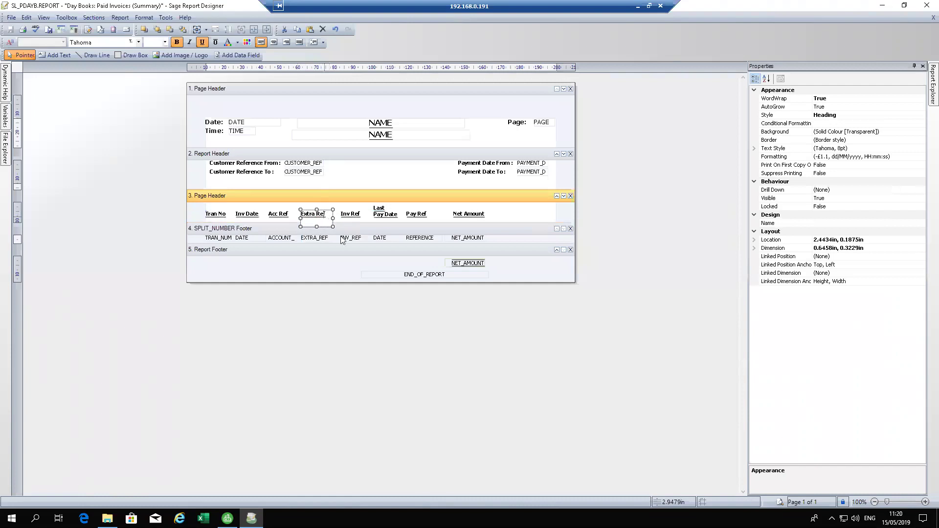
drag(317, 227, 317, 220)
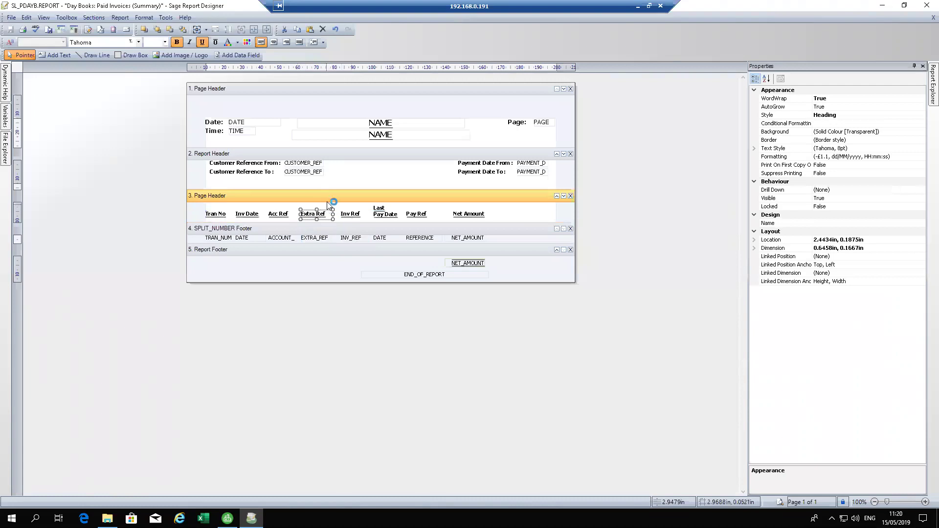
click(319, 243)
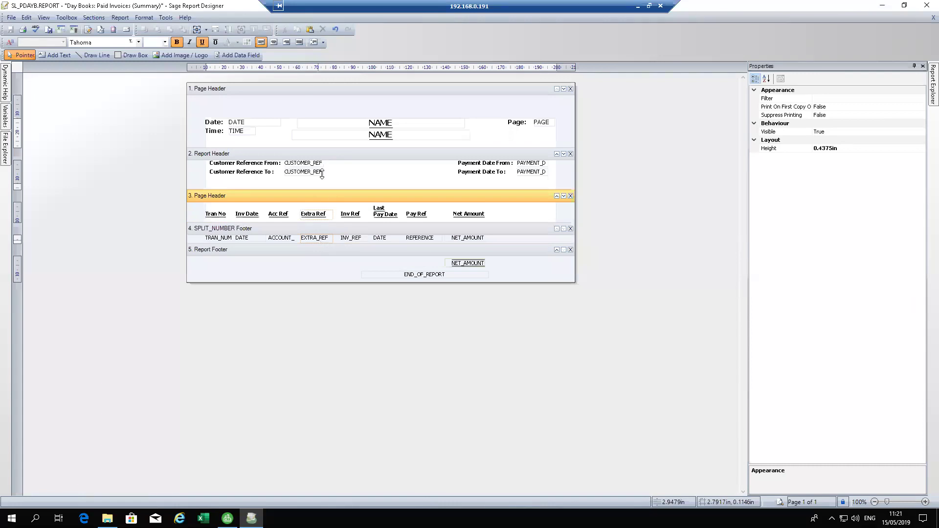
- Add an expression field about 0.74 in wide after NET_AMOUNT in the SPLIT_NUMBER Footer
click(67, 18)
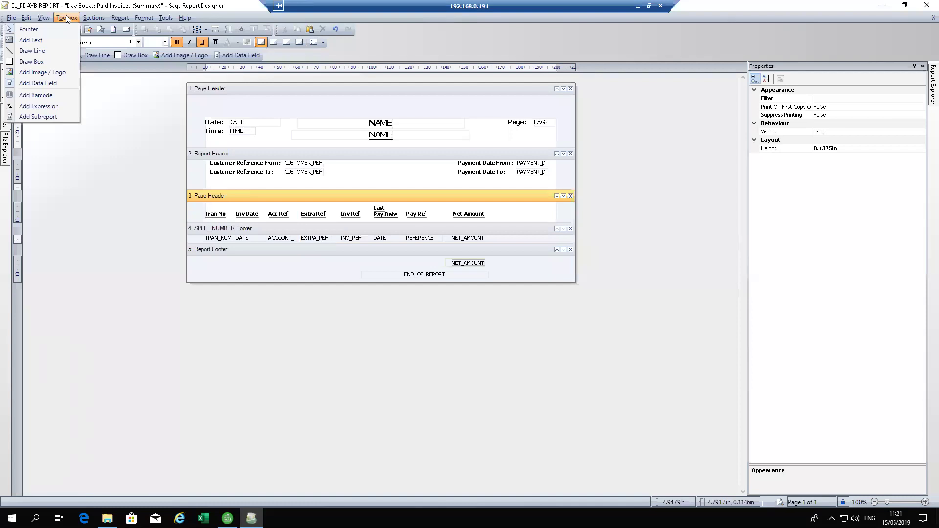
click(39, 106)
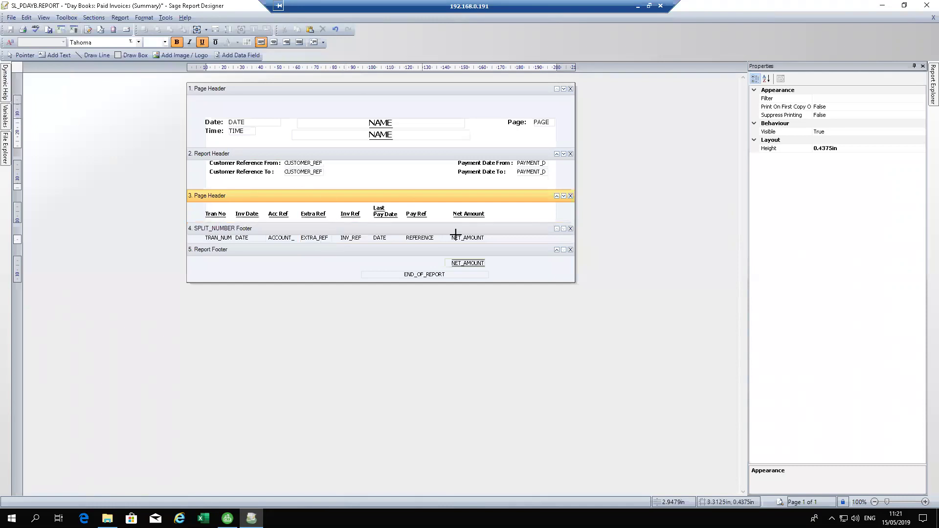
drag(501, 236, 536, 242)
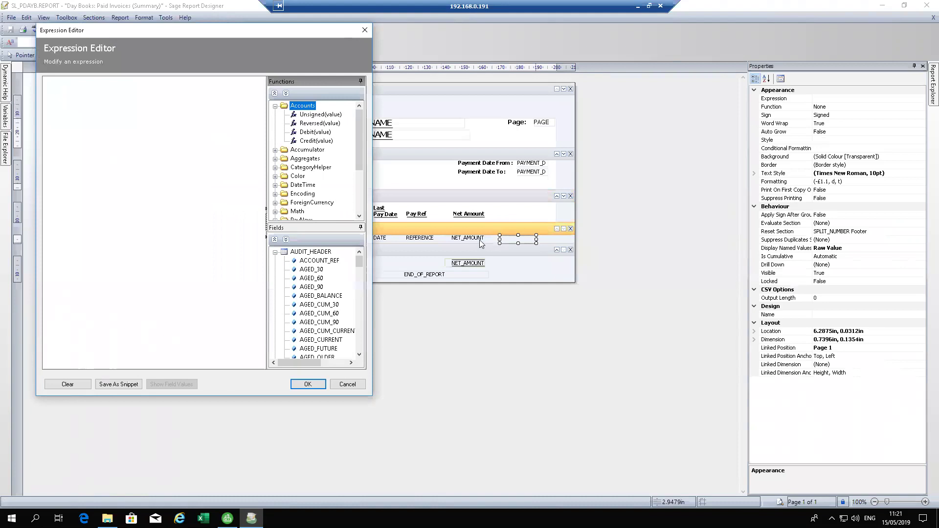
- Enter AUDIT_SPLIT.NET_AMOUNT in the expression using the auto-complete suggestions
click(148, 158)
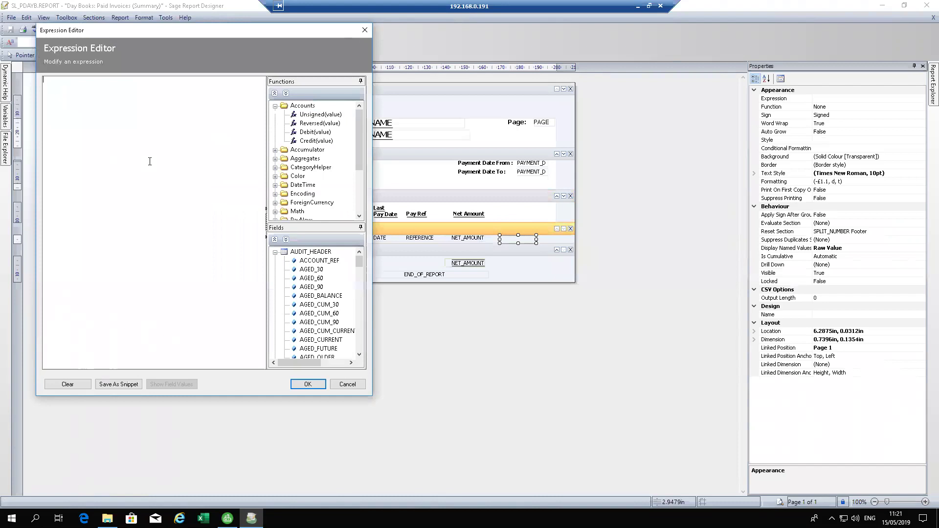
text(Audi)
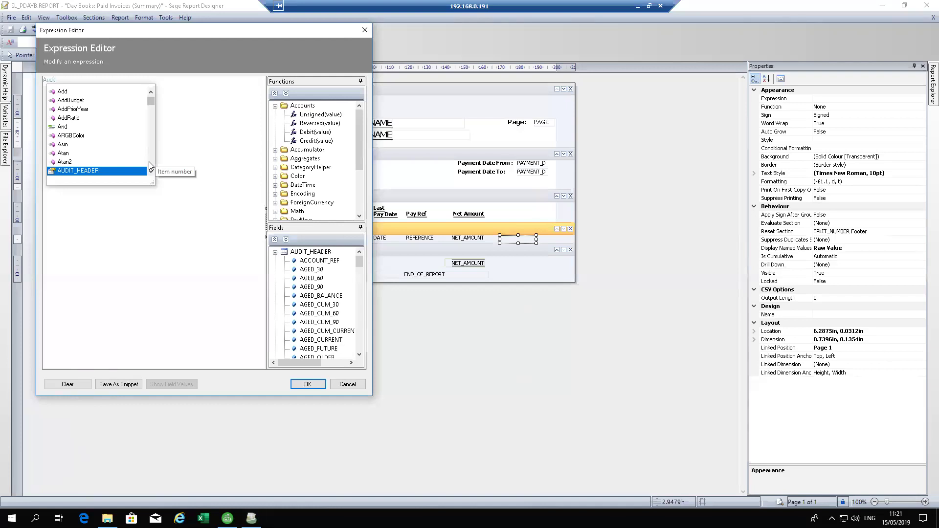
text(t_sp)
key(Return)
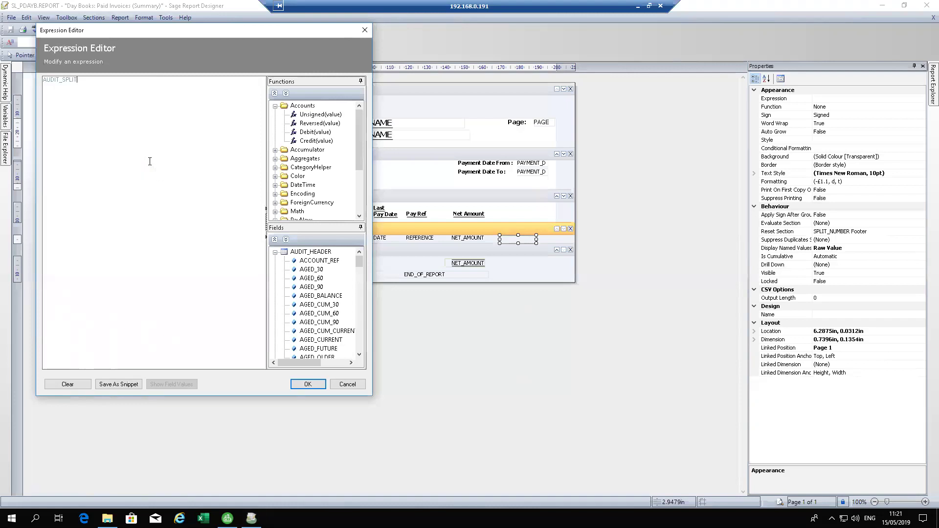
text(.N)
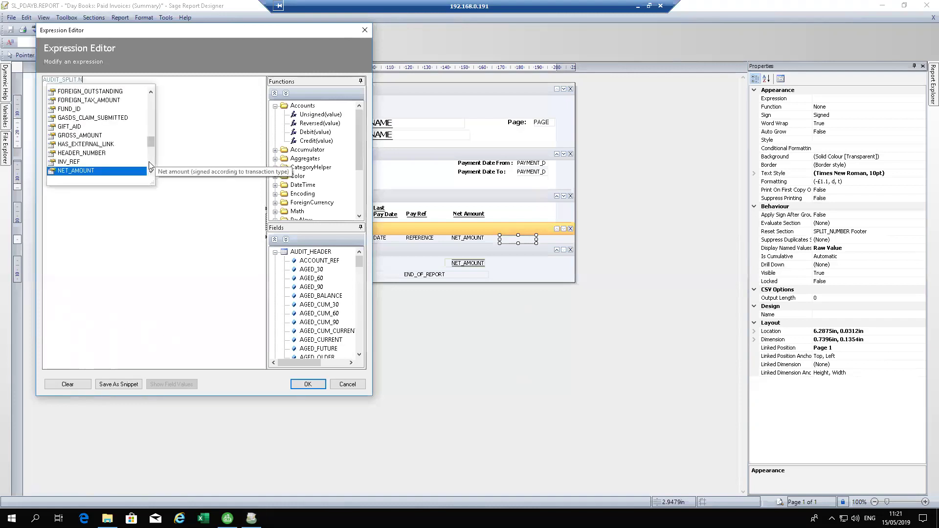
key(Return)
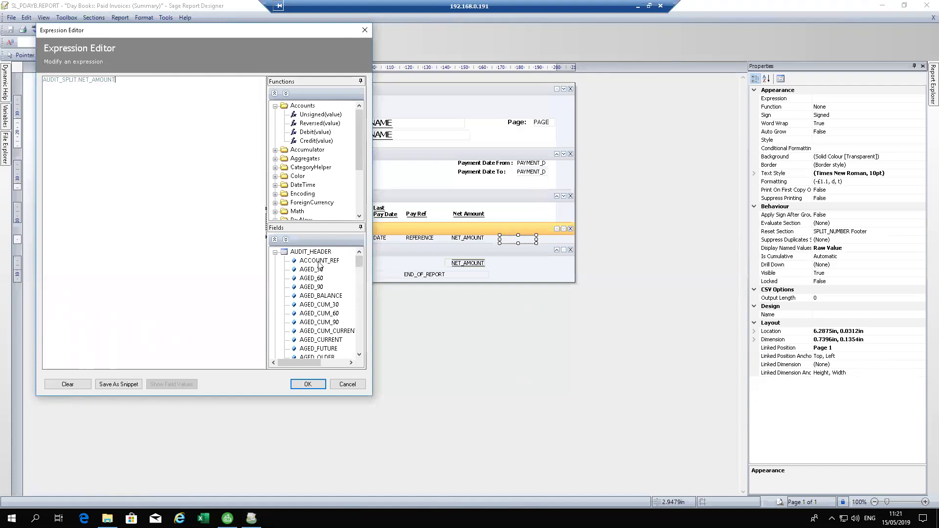
- Insert NET_AMOUNT from the AUDIT_SPLIT field list into the expression, then clear the whole expression
click(275, 253)
click(276, 270)
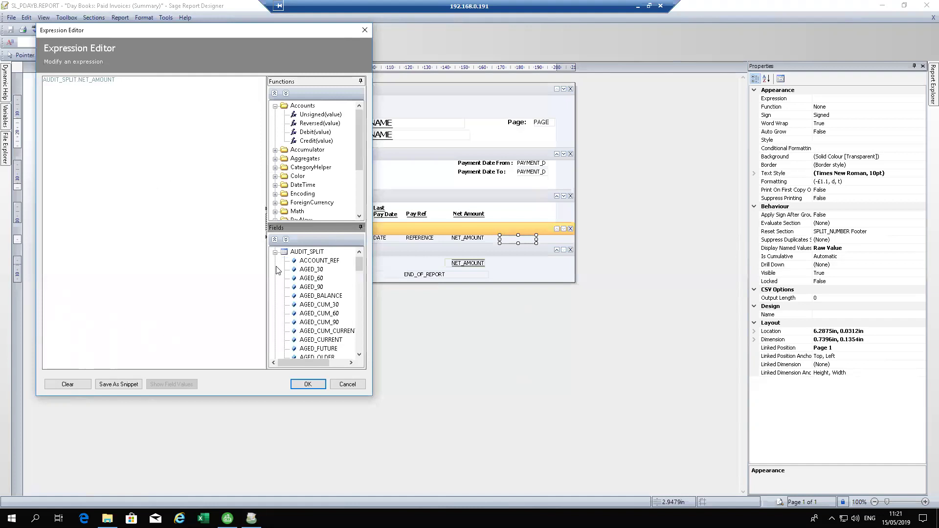
click(315, 288)
scroll(318, 313, down, 10)
click(319, 349)
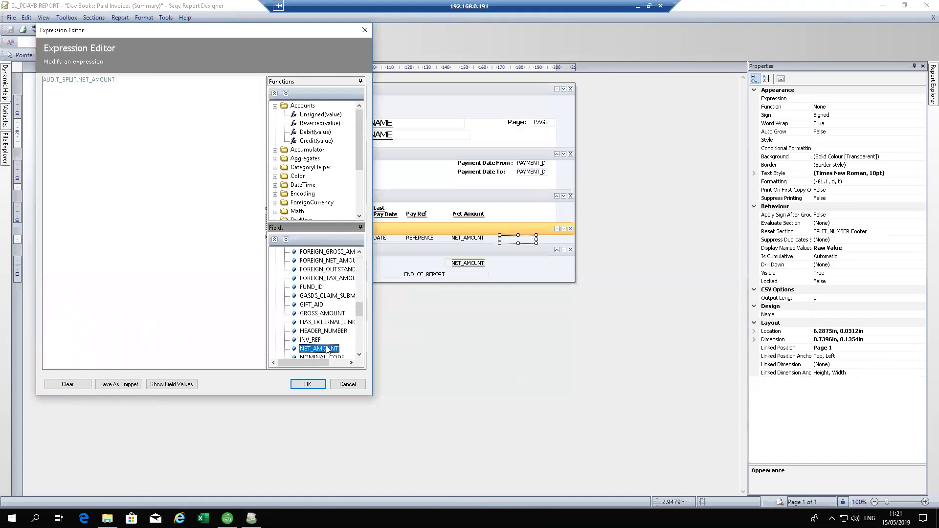
double_click(326, 349)
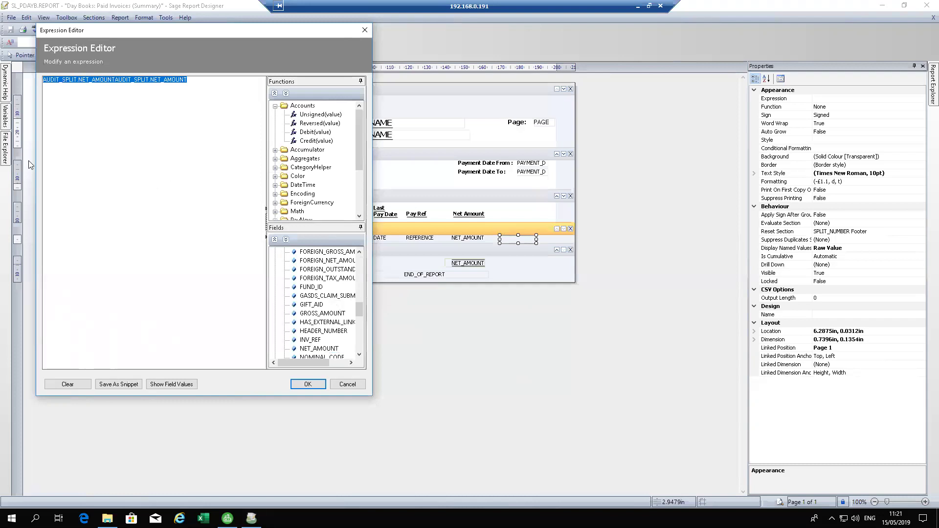
key(Delete)
- Set the field's expression to AUDIT_SPLIT.NET_AMOUNT*0.05, taking NET_AMOUNT from the AUDIT_SPLIT field list
drag(319, 349, 58, 81)
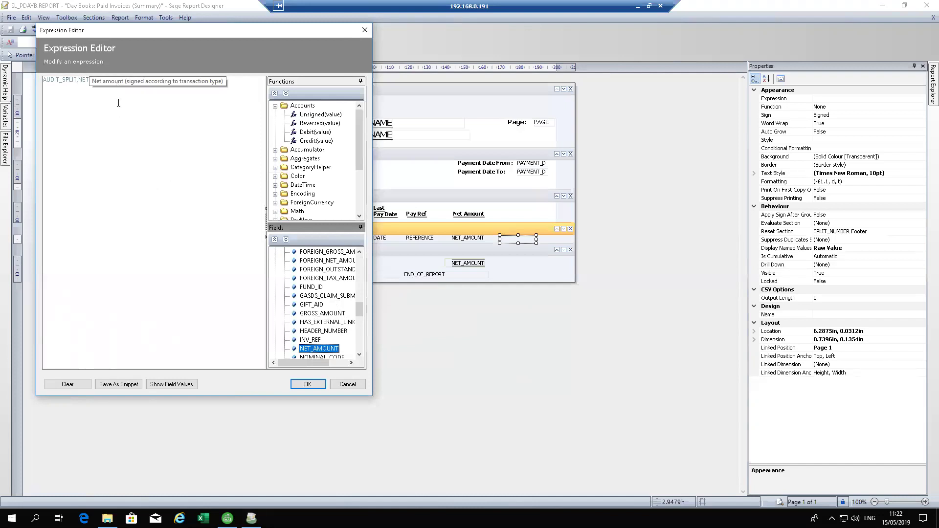
click(123, 78)
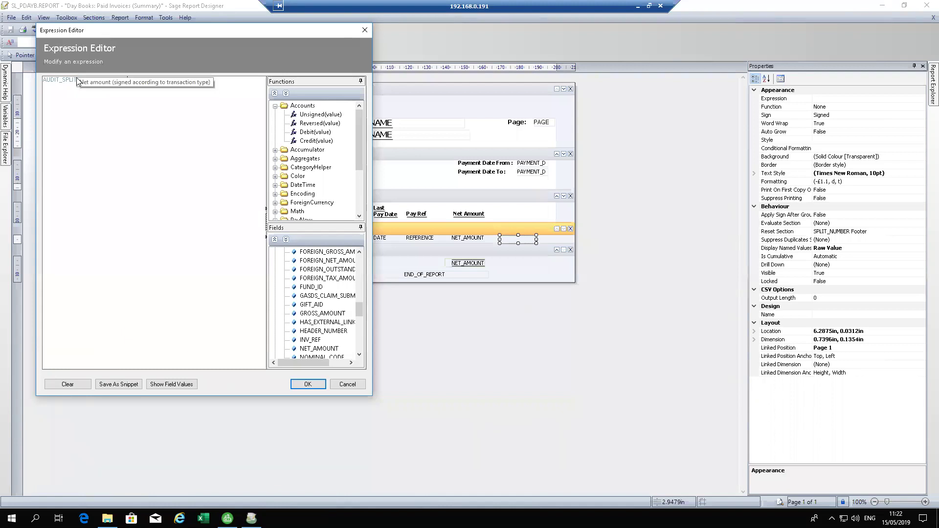
click(306, 384)
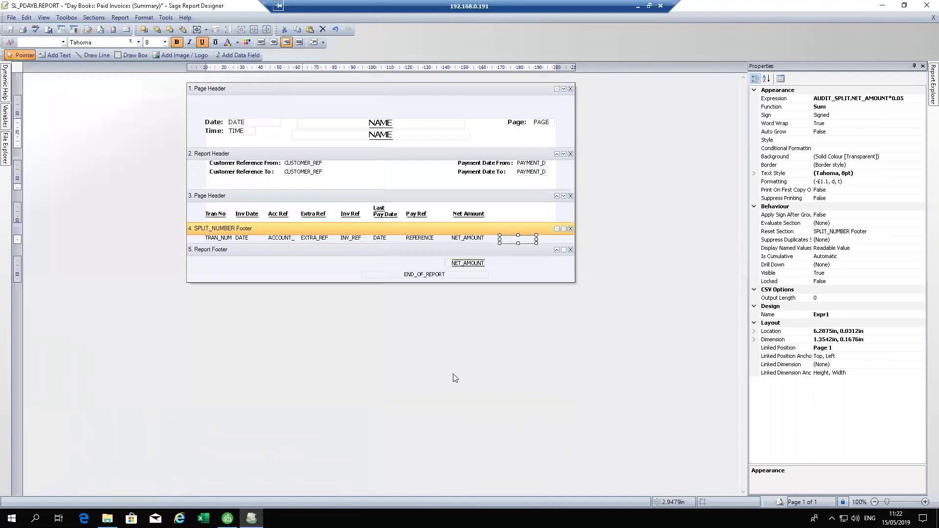
- Resize the new expression field to about 0.84 in wide and remove its bold and underline
mouse_move(536, 239)
mouse_down()
mouse_move(567, 240)
mouse_move(540, 239)
mouse_up()
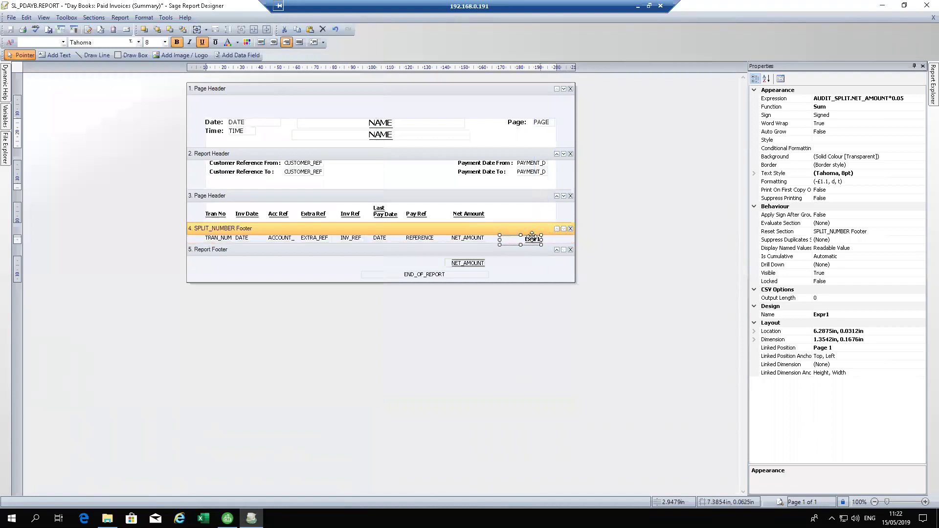
click(178, 43)
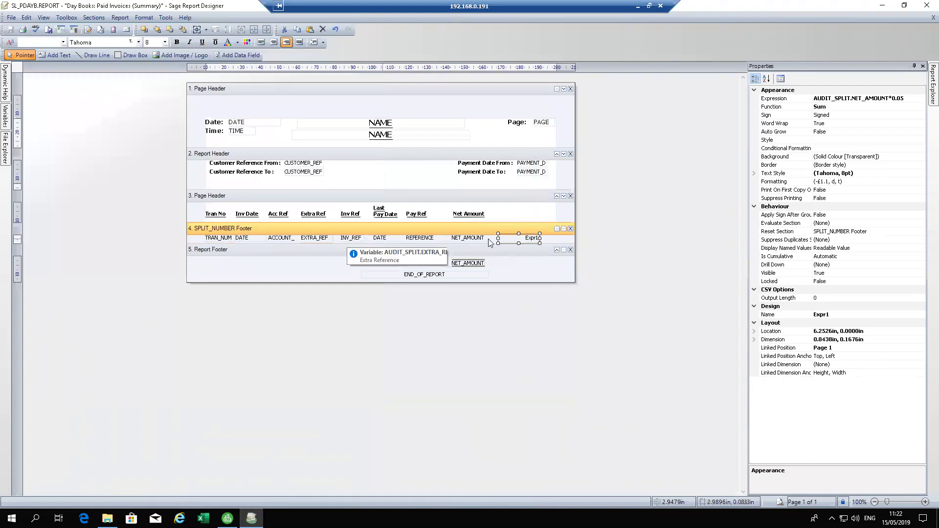
click(523, 212)
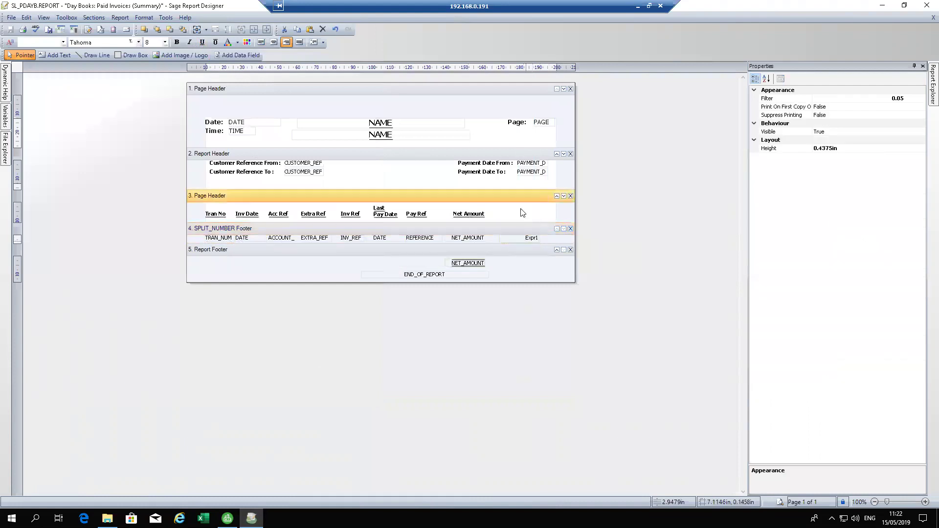
- Add a text heading reading 5% Net Amount, about 0.92 in wide, above the expression field in the second Page Header
click(509, 221)
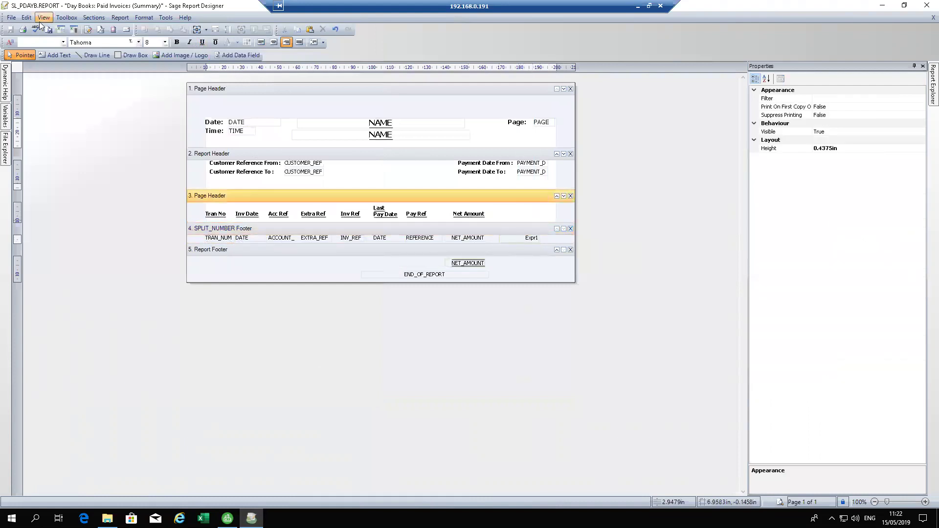
click(48, 53)
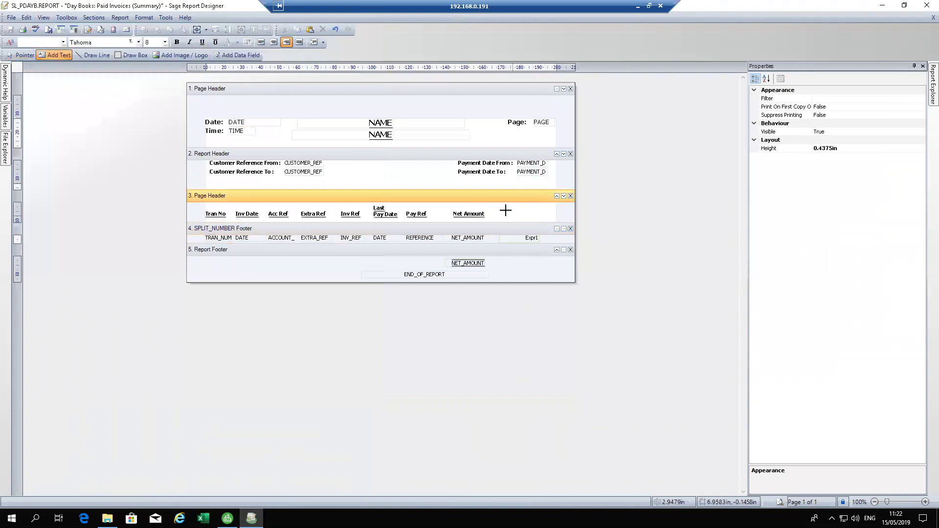
drag(498, 209, 542, 221)
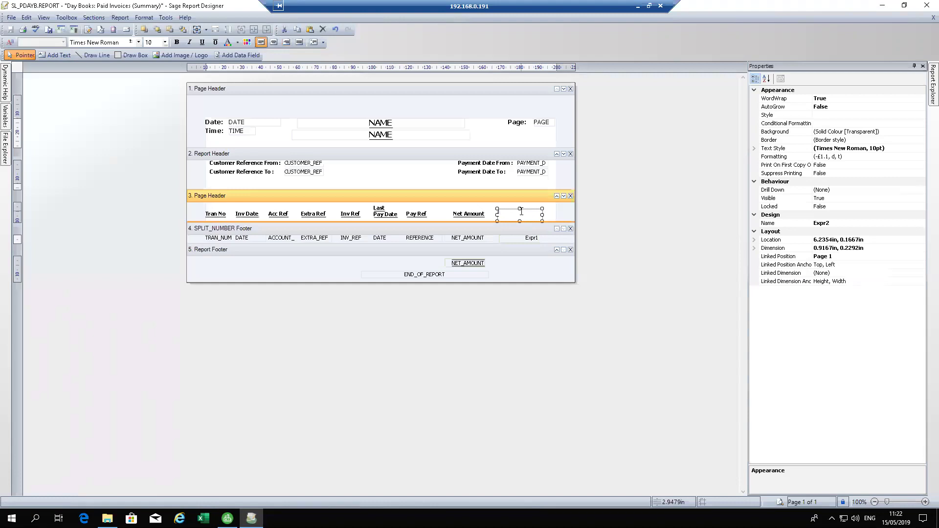
text(5% Net)
key(BackSpace)
key(BackSpace)
key(BackSpace)
text(Amount)
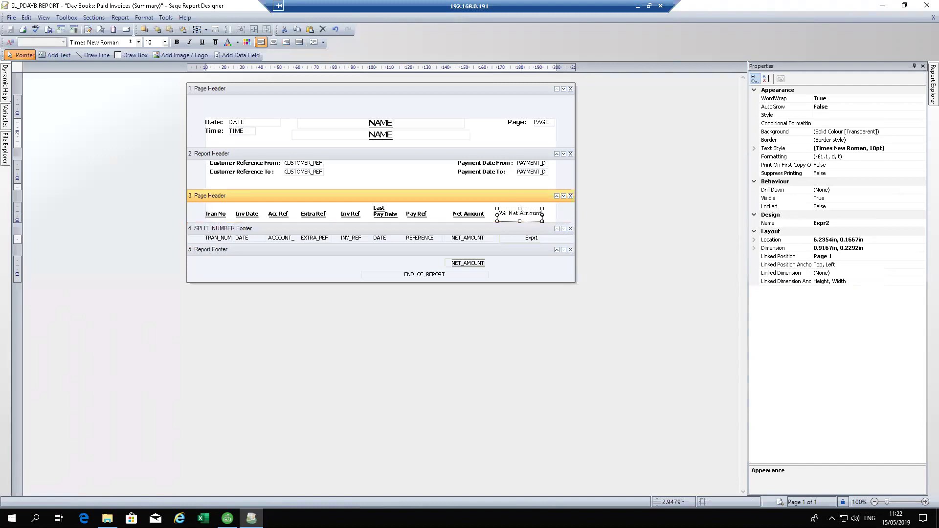
click(550, 216)
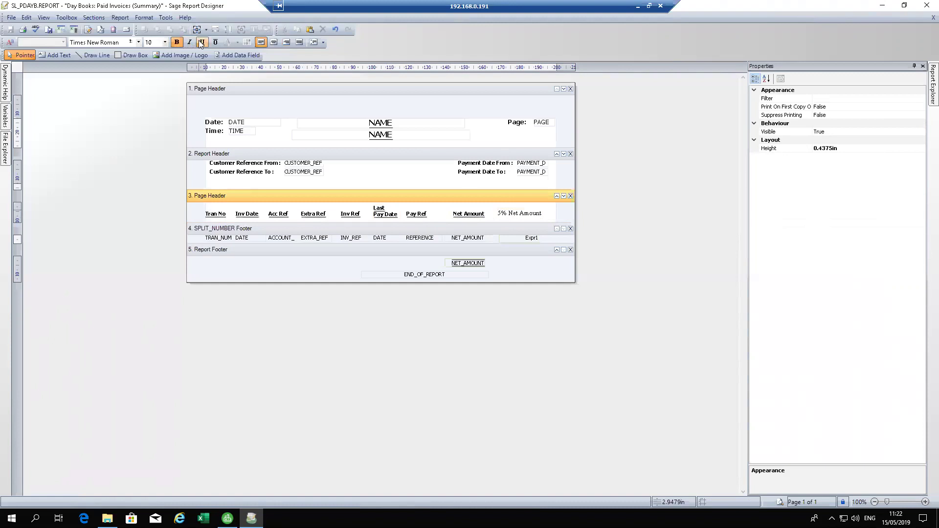
- Format the 5% Net Amount heading in Tahoma with bold and underline
click(139, 42)
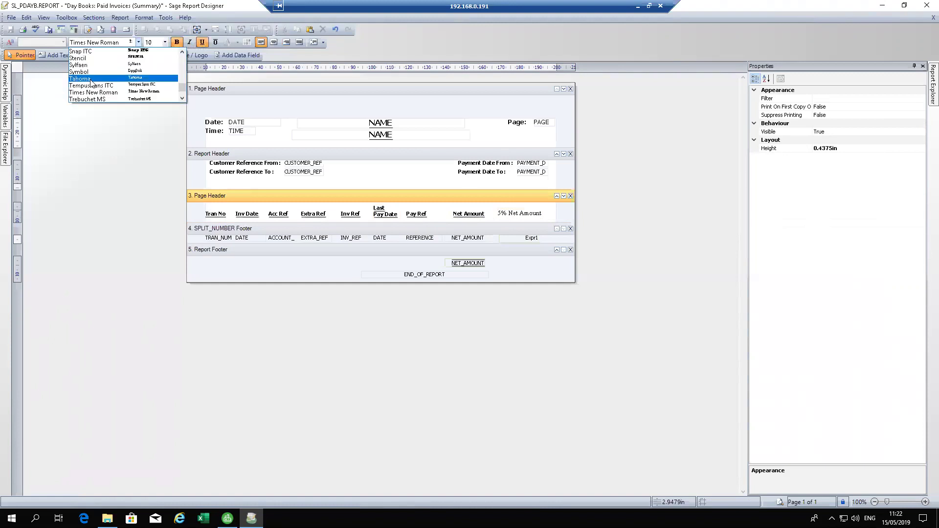
click(92, 78)
click(519, 214)
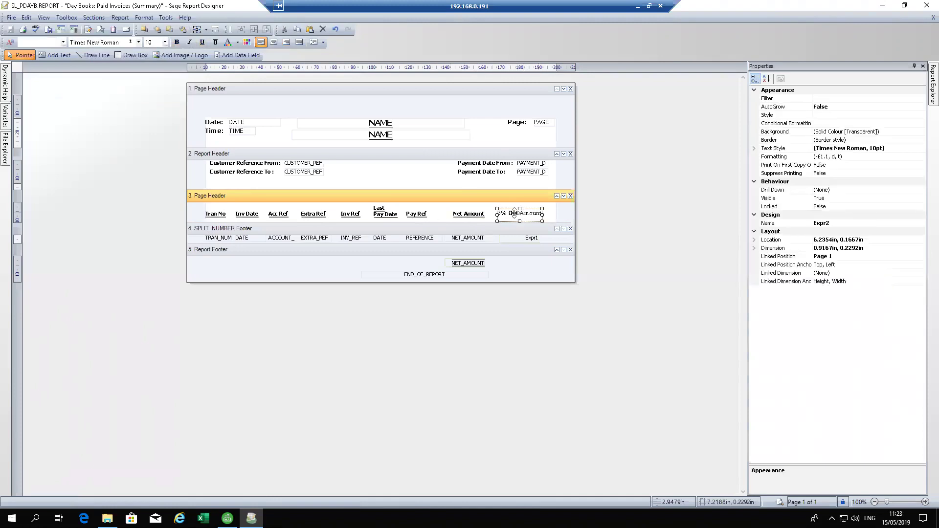
click(139, 42)
scroll(130, 74, up, 2)
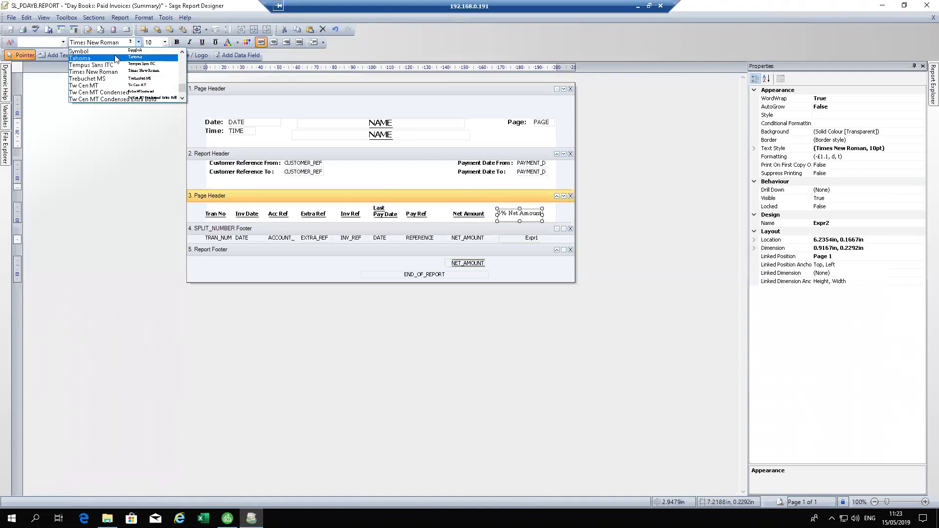
click(97, 58)
click(177, 42)
click(202, 42)
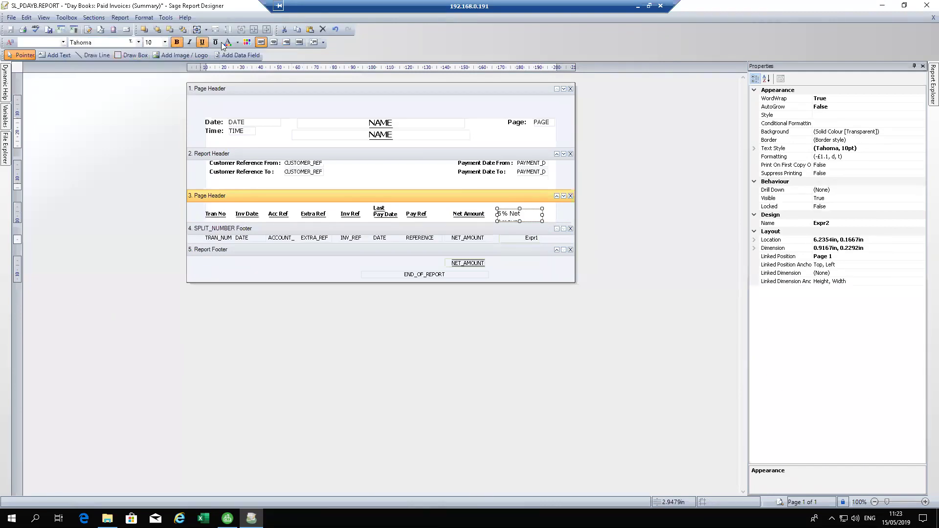
- Set the 5% Net Amount heading's font size to 8 and line it up with the other column headings
click(474, 215)
click(517, 215)
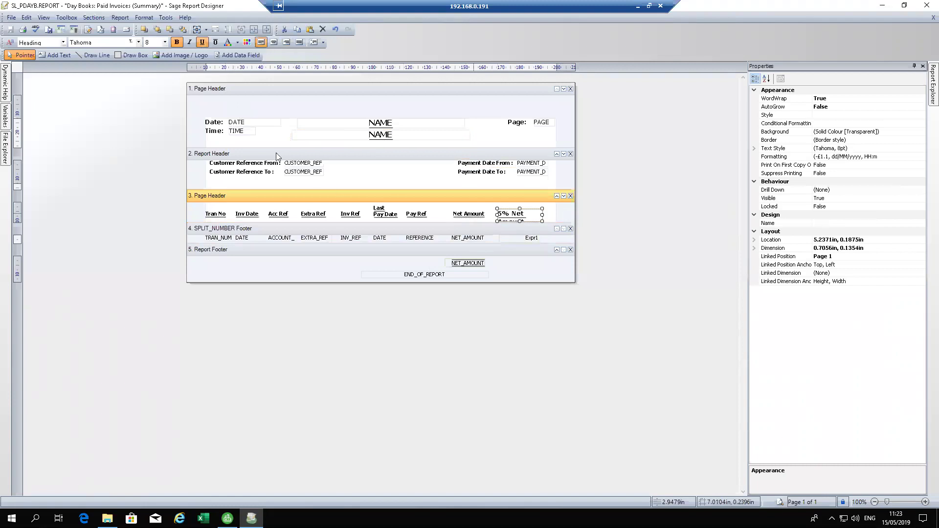
click(165, 42)
scroll(158, 58, up, 3)
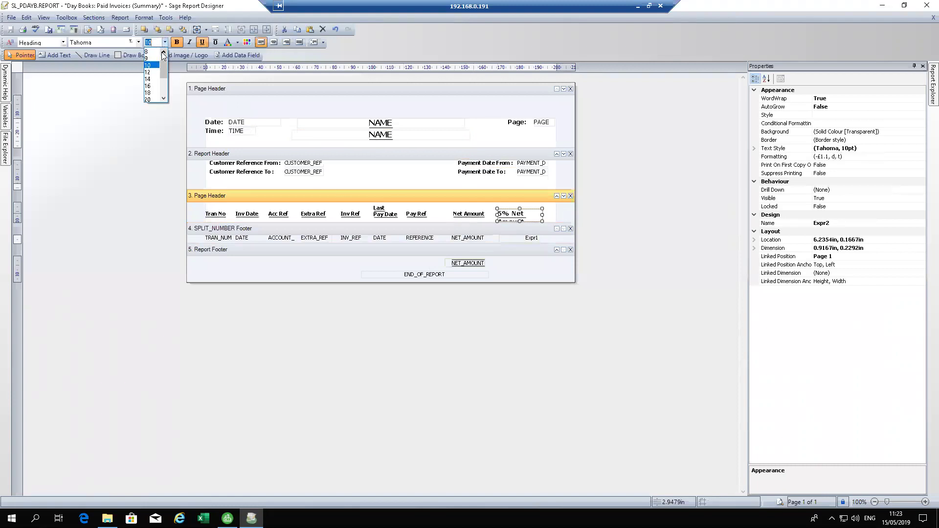
click(158, 58)
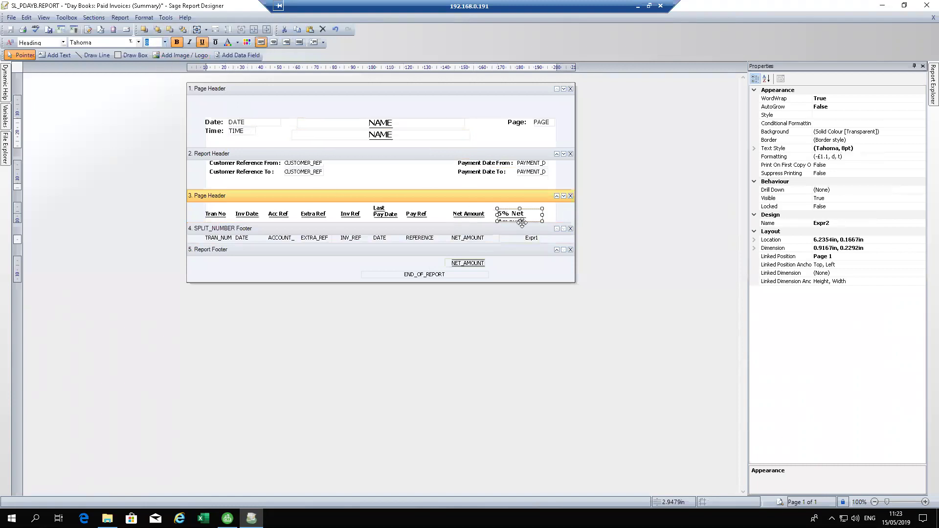
click(553, 215)
click(538, 214)
drag(521, 215, 522, 218)
- Copy the 5% expression field from the SPLIT_NUMBER Footer into the Report Footer, beside the net amount total
click(528, 240)
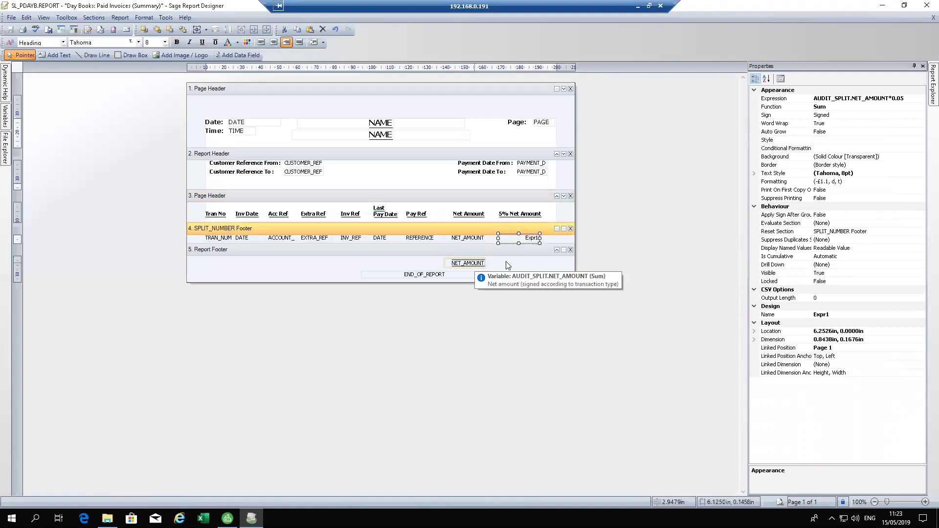
click(536, 267)
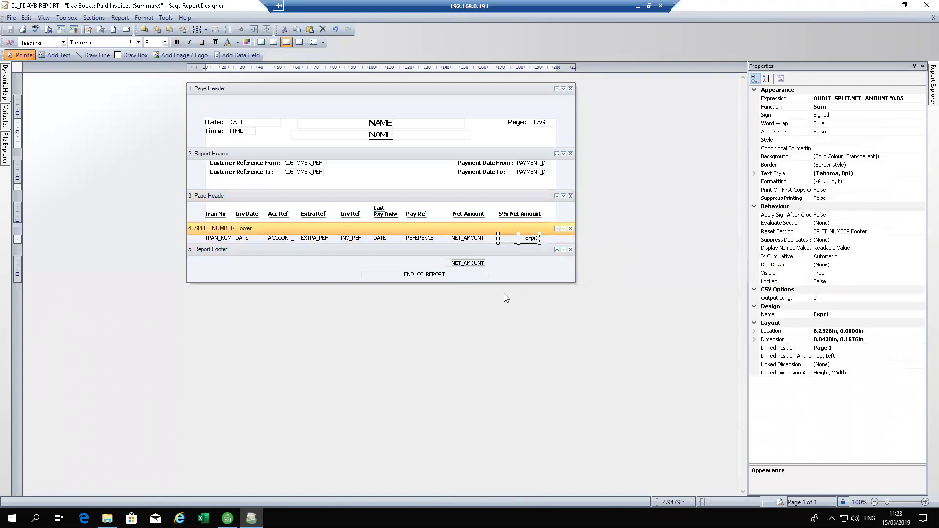
key(ctrl+v)
drag(511, 238, 508, 264)
click(530, 266)
click(527, 264)
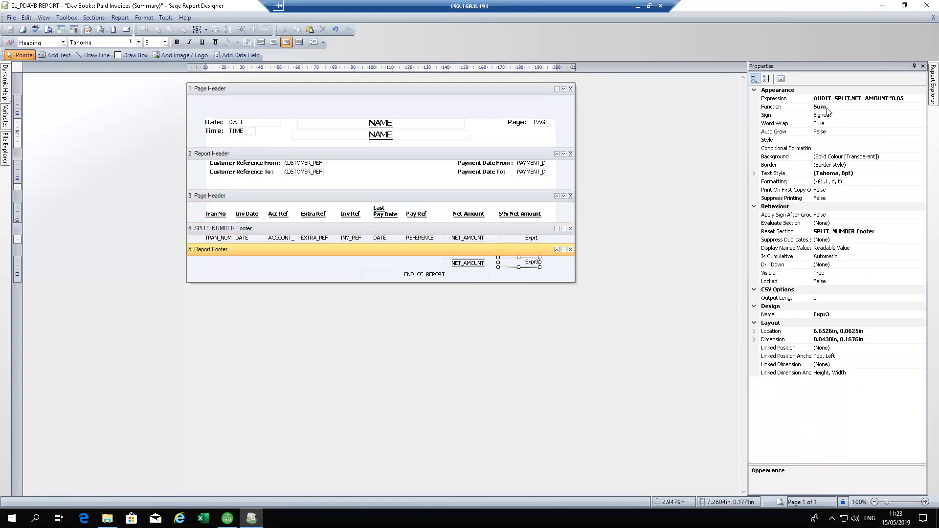
- Set the Report Footer expression field's function to Sum
click(827, 109)
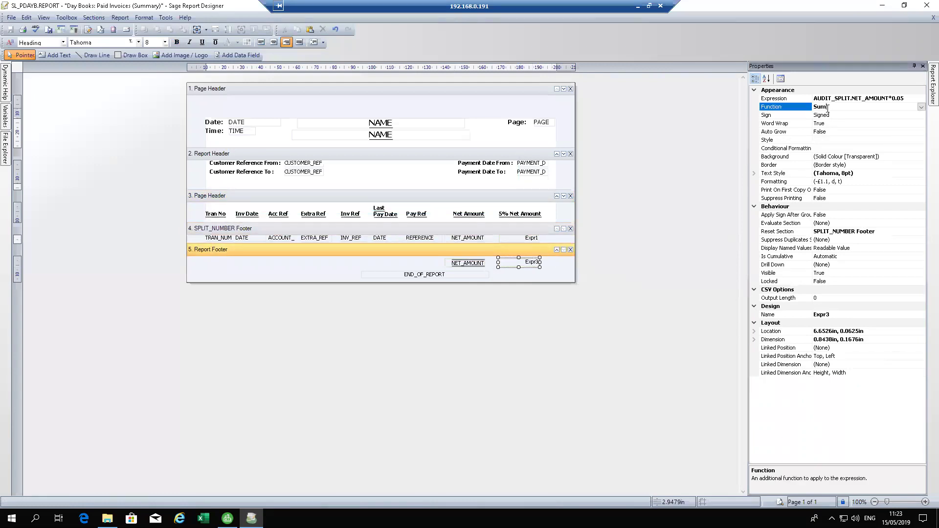
click(921, 108)
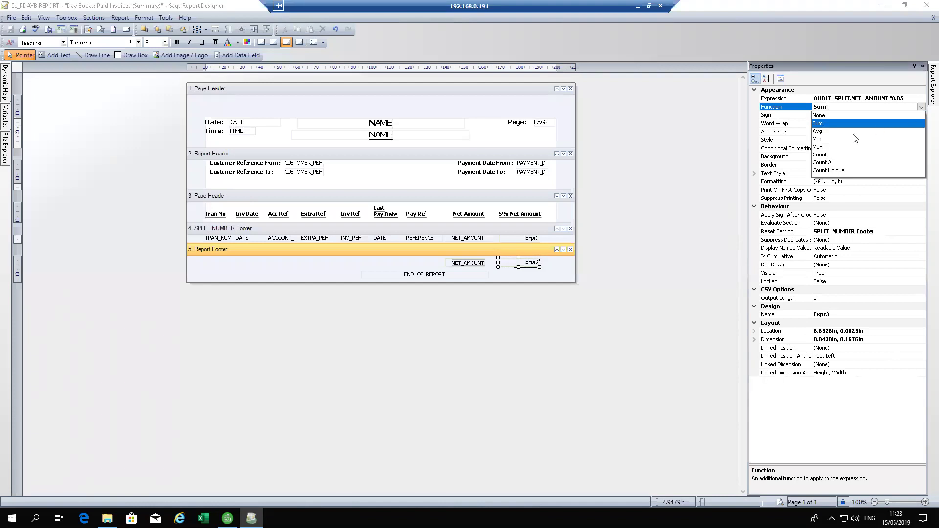
click(827, 125)
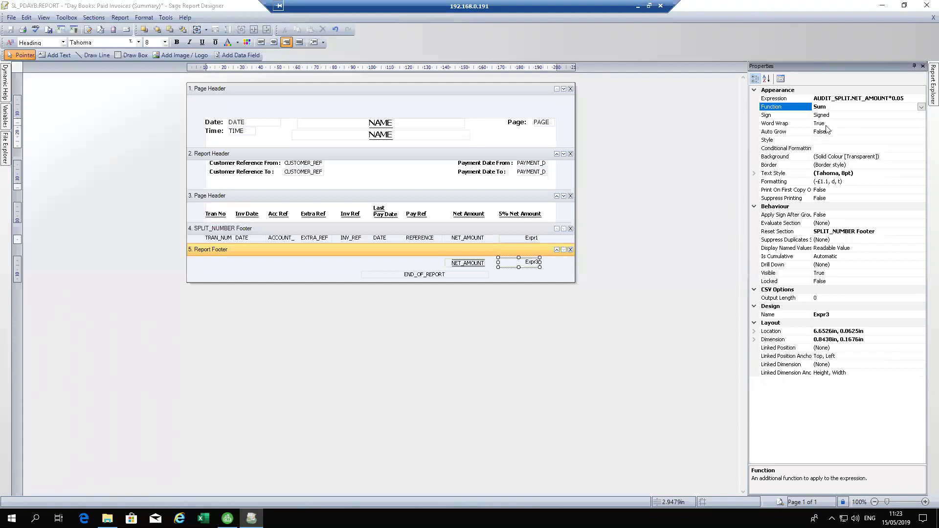
click(581, 181)
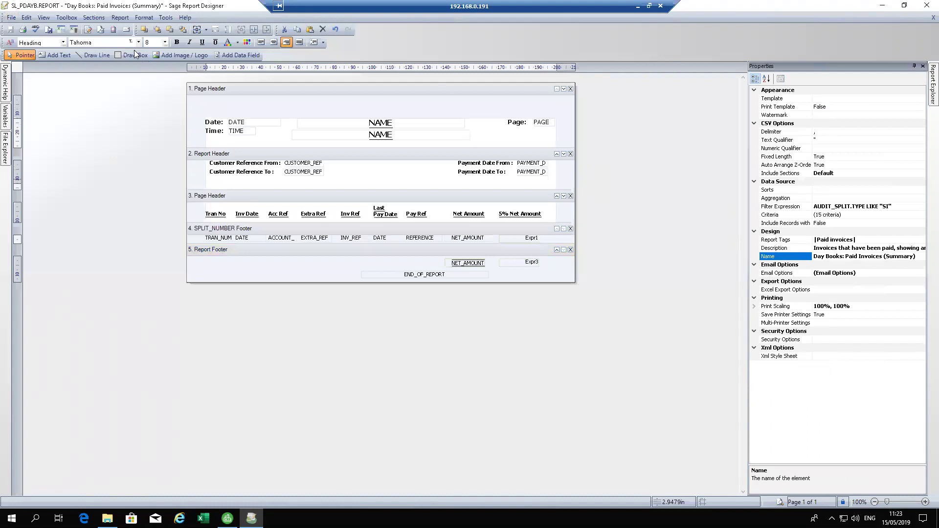
- Save the report as pimbrook net amount with 5percent in the My Customer Reports folder
click(11, 18)
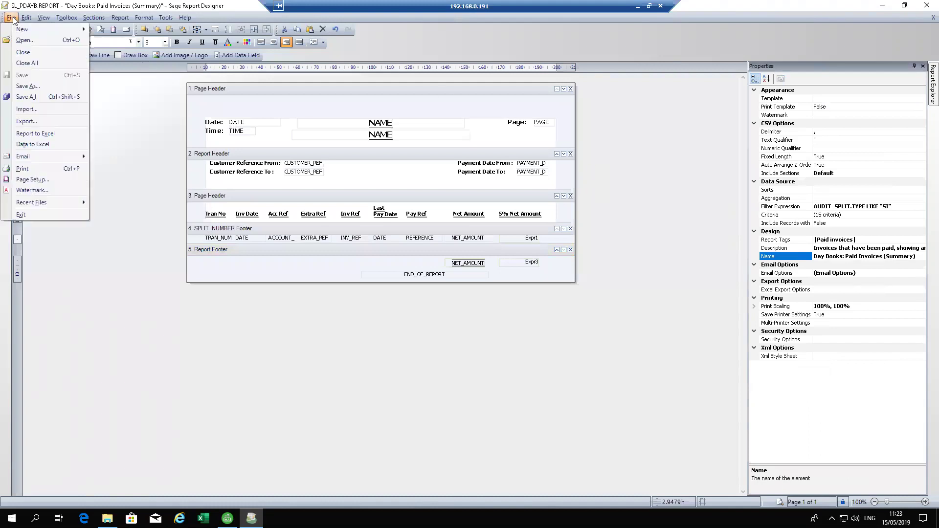
click(43, 86)
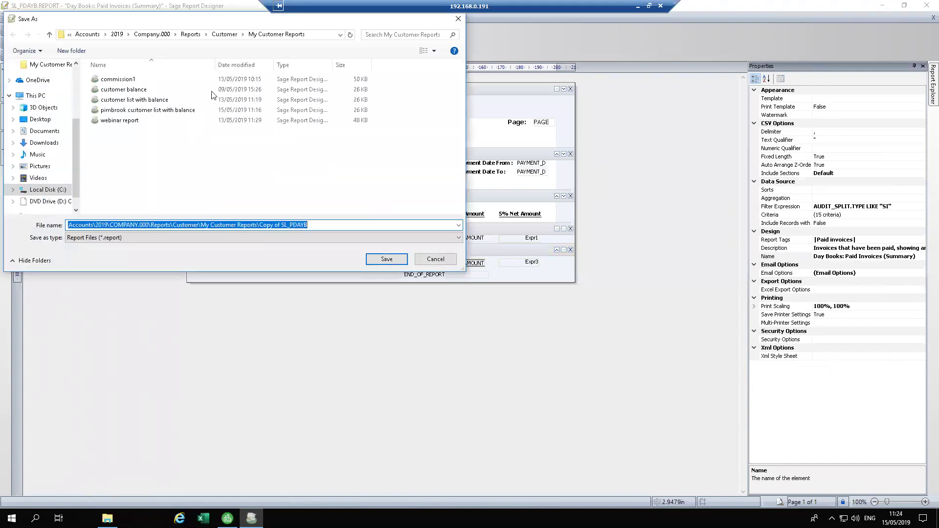
click(261, 225)
drag(261, 226, 322, 230)
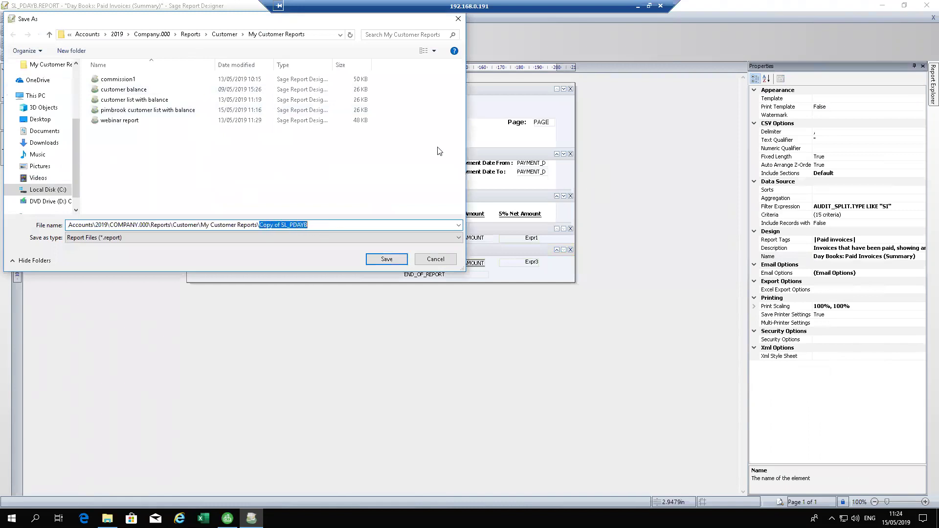
key(Home)
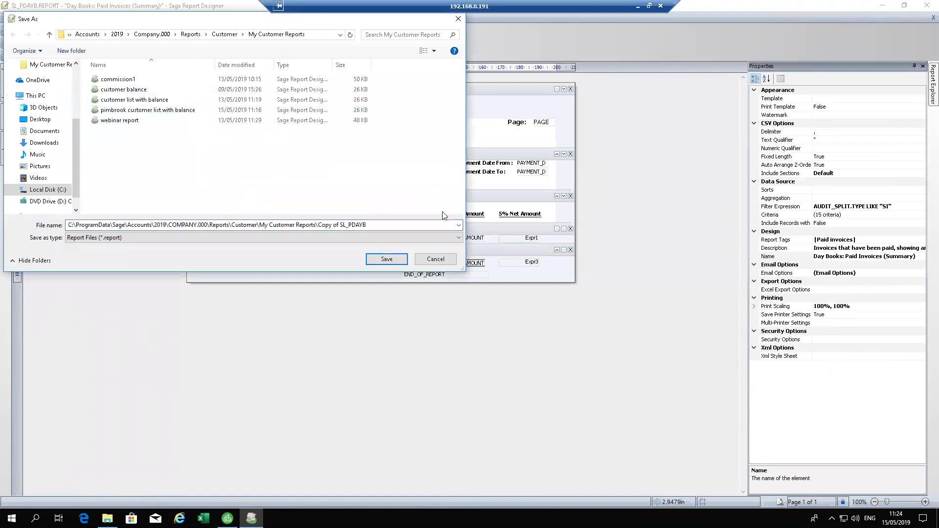
double_click(381, 226)
click(381, 226)
drag(381, 226, 328, 229)
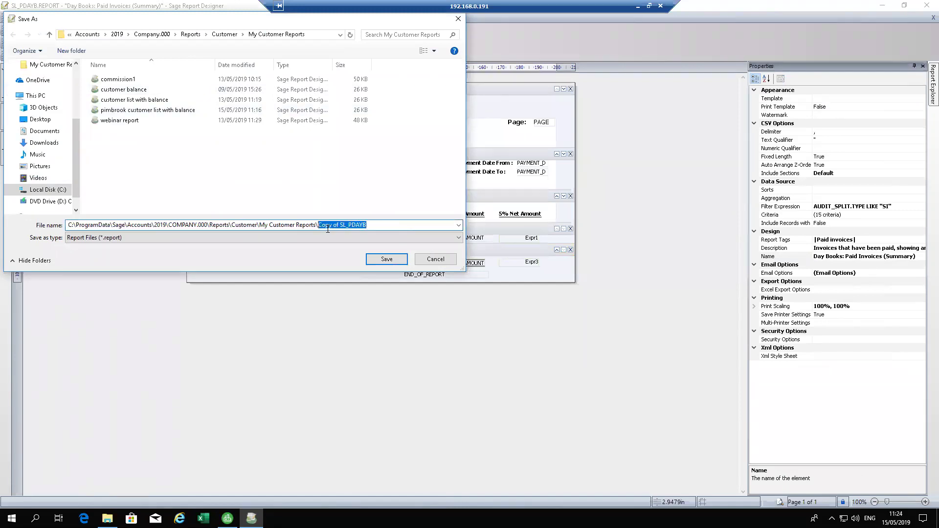
text(pimbrook)
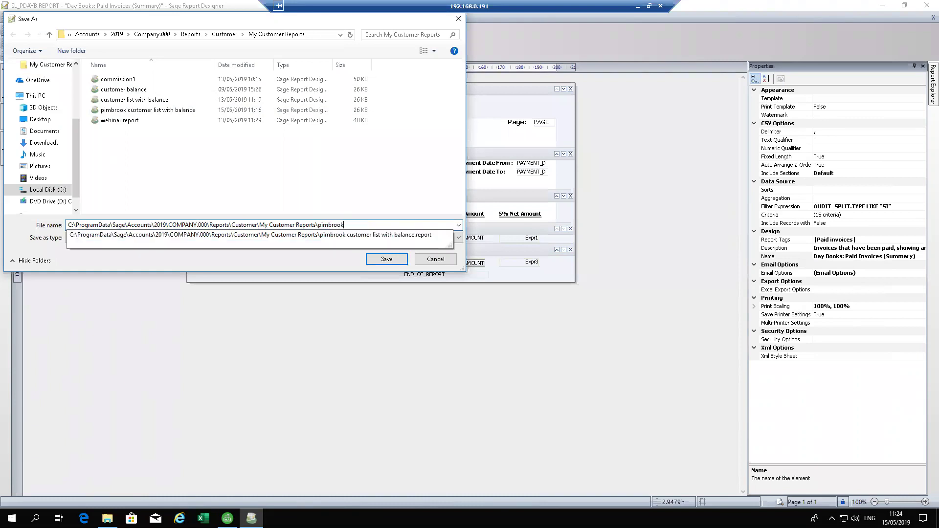
text( net amoutnnt with)
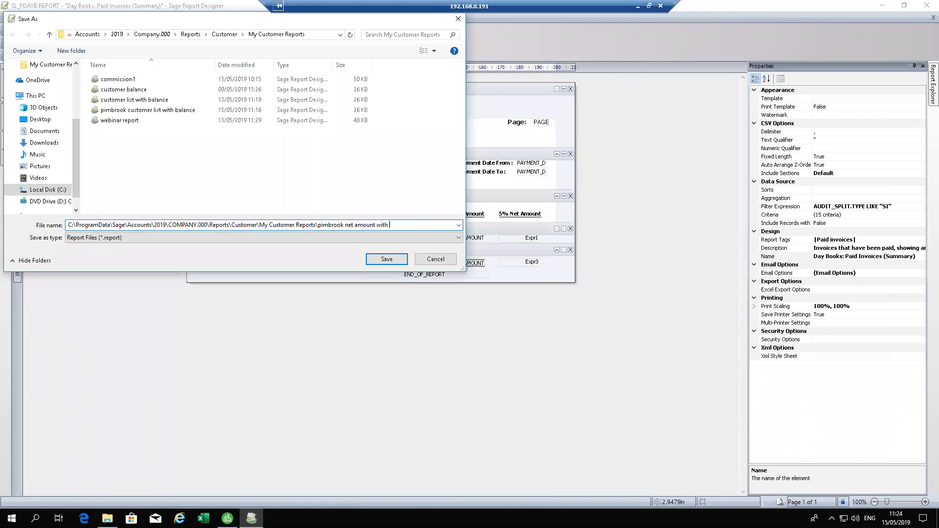
text(5percent)
key(Return)
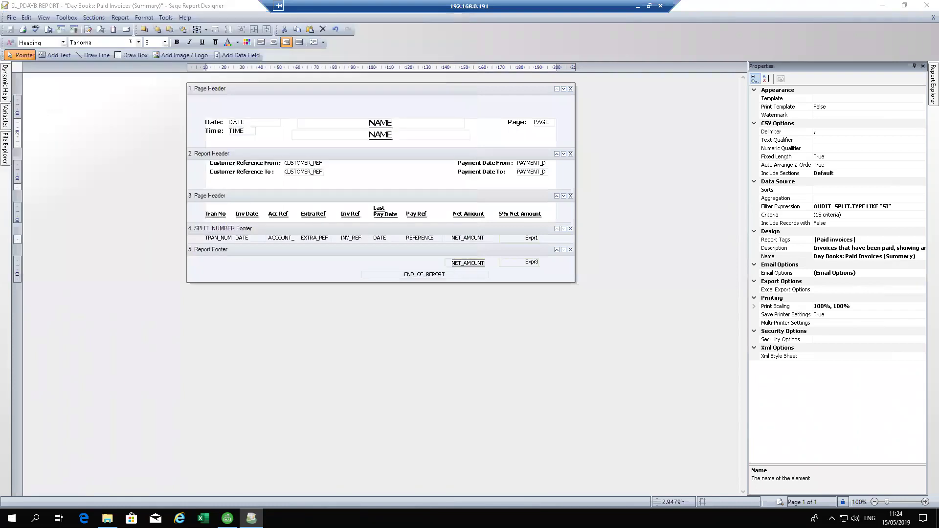
- Close the report designer and show the My customer reports category
click(786, 257)
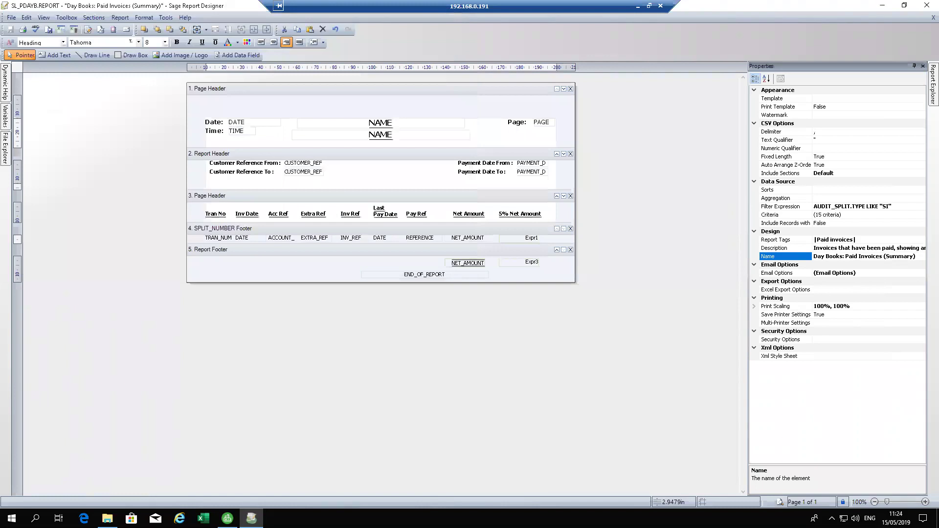
click(927, 4)
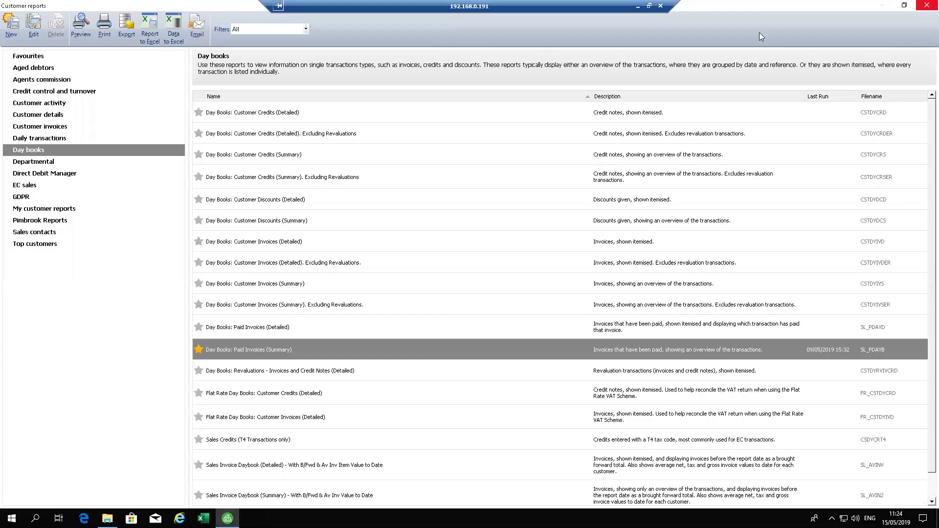
click(45, 210)
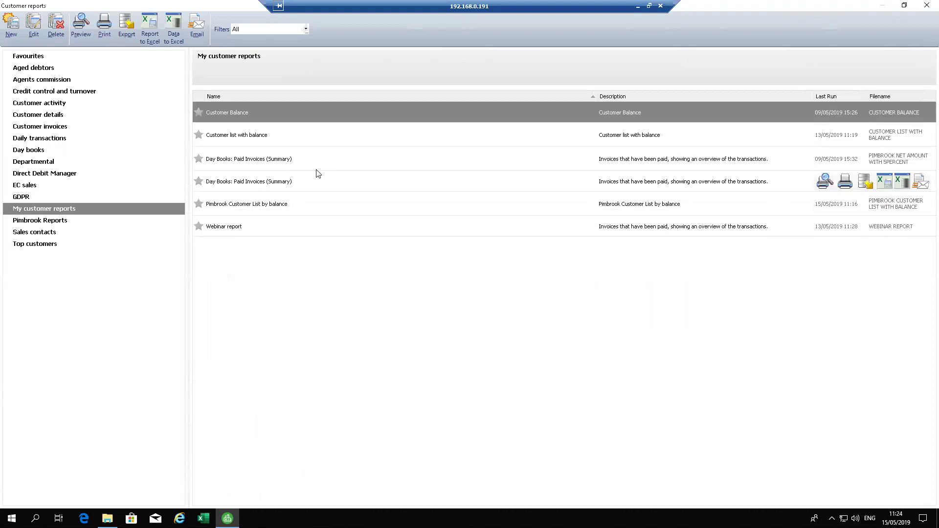
- Rename the report stored in the pimbrook net amount with 5percent file as Pimbrook report Net amount Paid invoice 5%
click(289, 162)
right_click(304, 155)
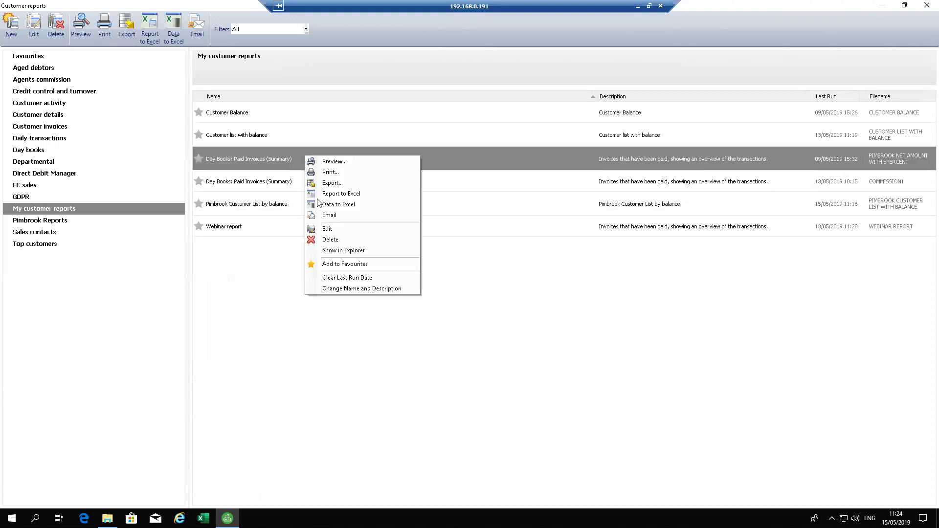
click(354, 289)
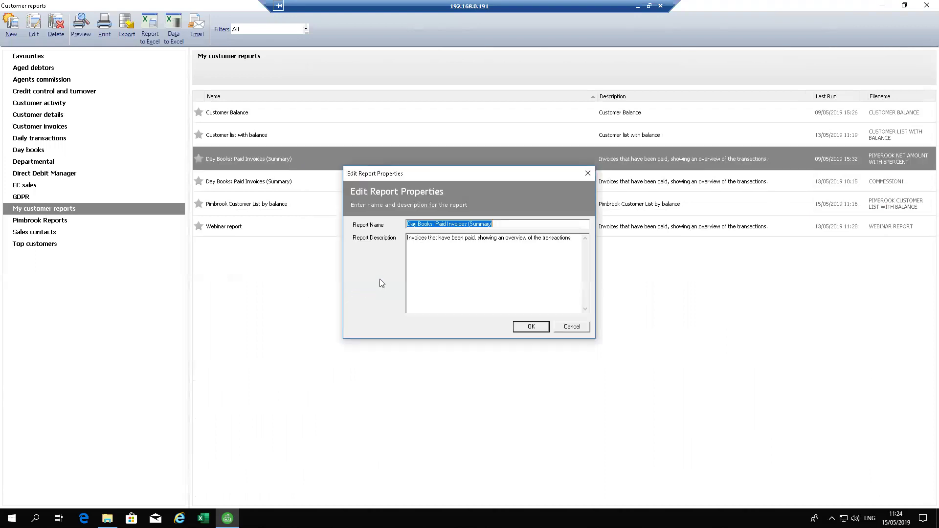
text(Pimbrook rep)
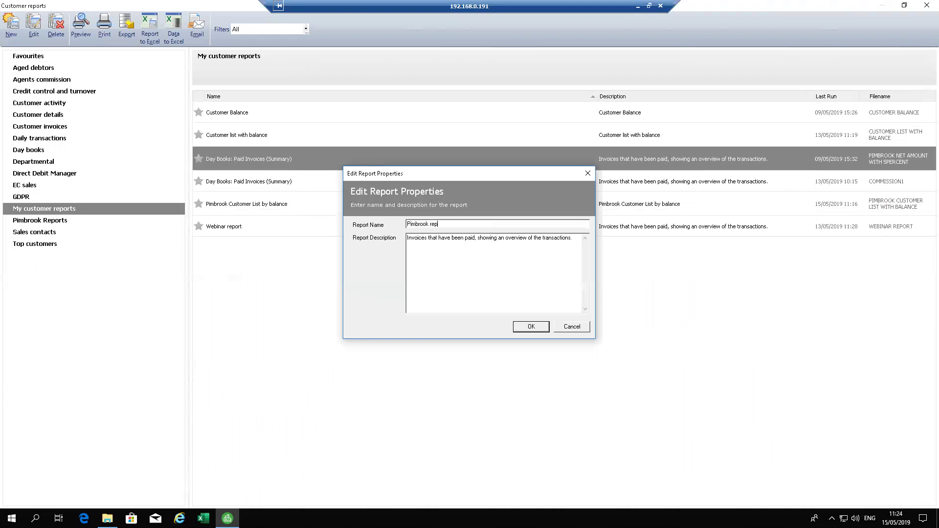
text(ort Net amount Paid invoice 5%)
click(533, 327)
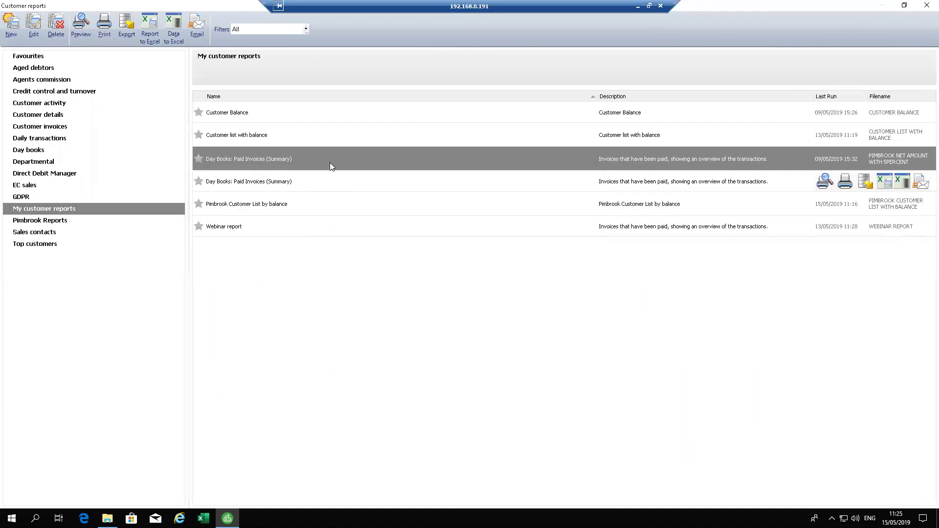
- Preview the renamed report full screen for payment dates between 01/01/1980 and 31/12/2019, with 0 as the record limit
click(825, 159)
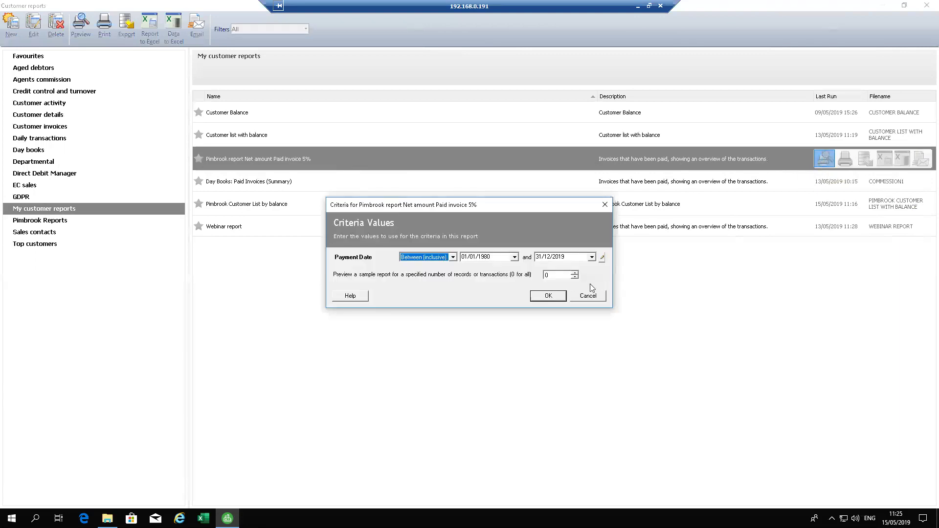
click(547, 296)
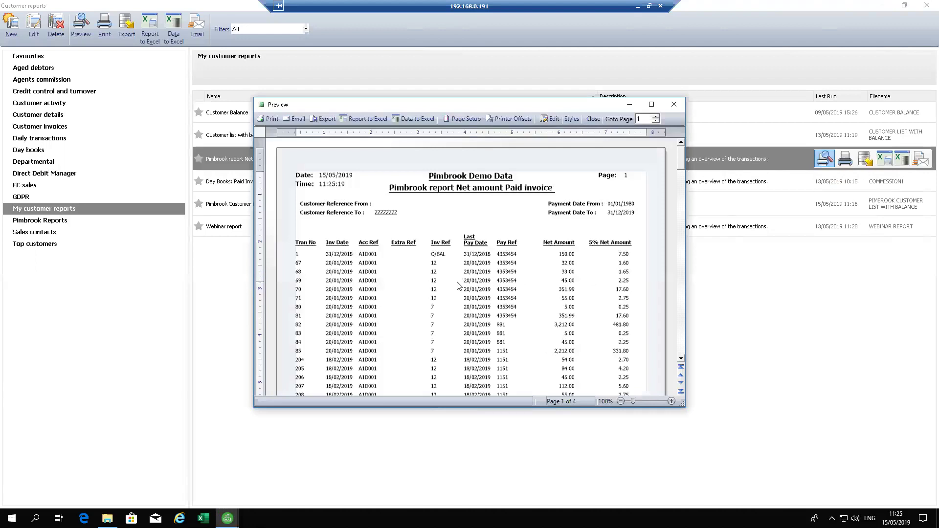
click(651, 104)
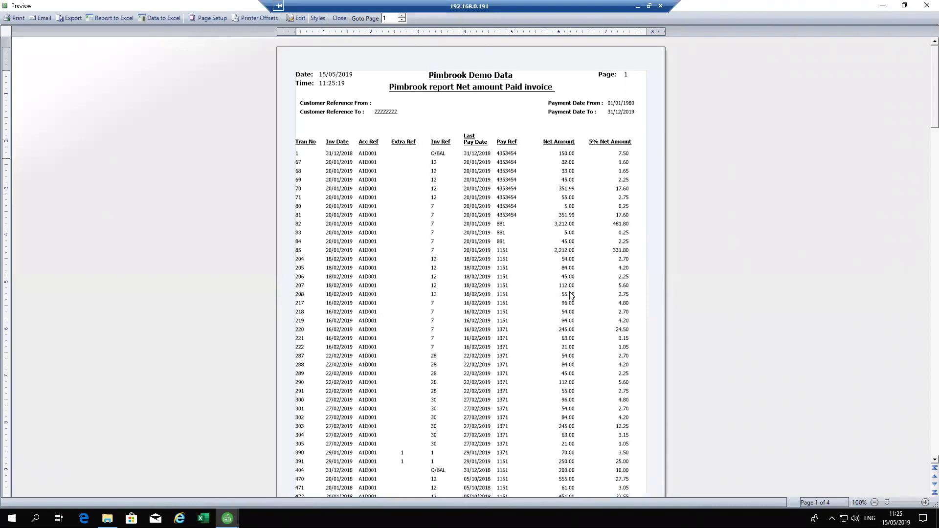
- Send the previewed report to Excel, then close the resulting workbook, the preview and the Customer reports window
click(104, 18)
click(104, 17)
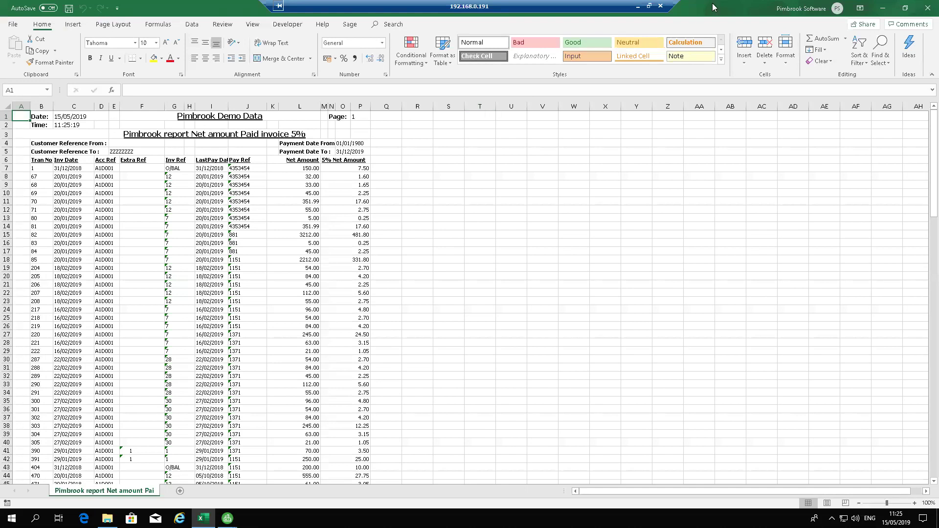
click(928, 8)
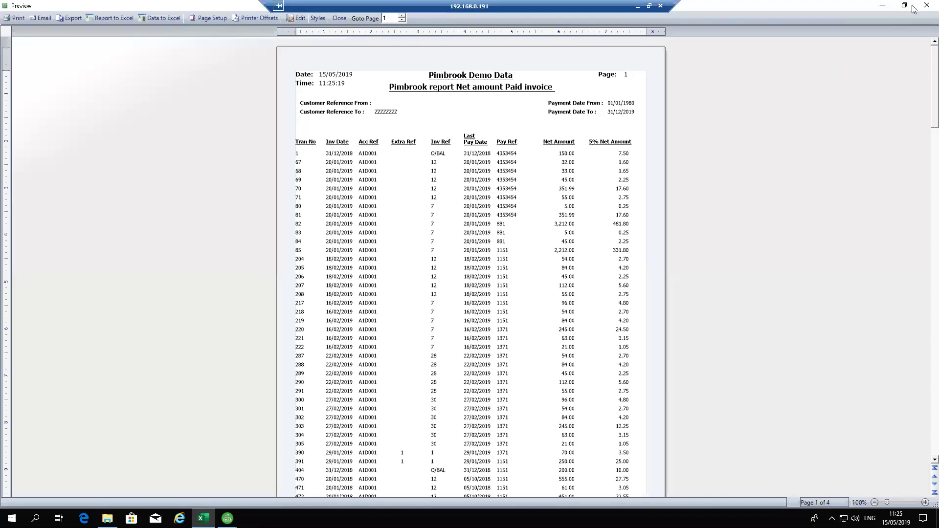
click(926, 7)
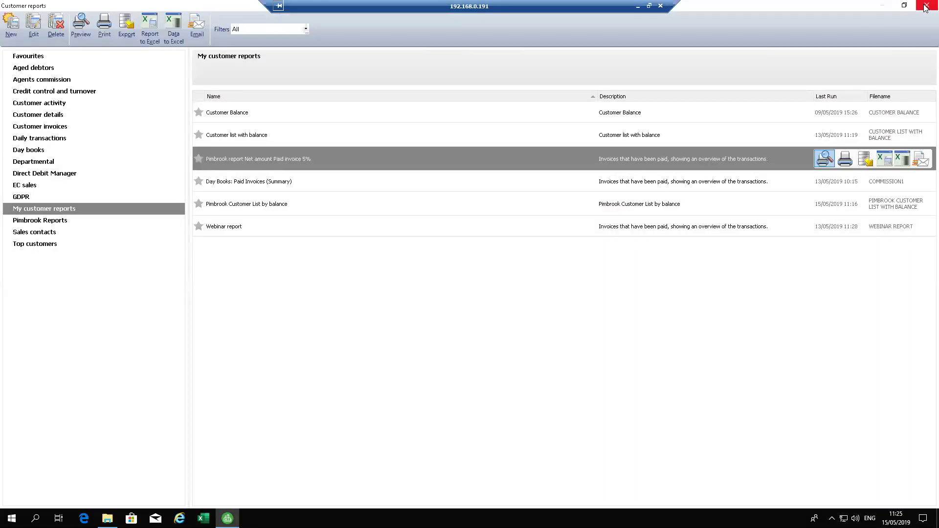
click(927, 7)
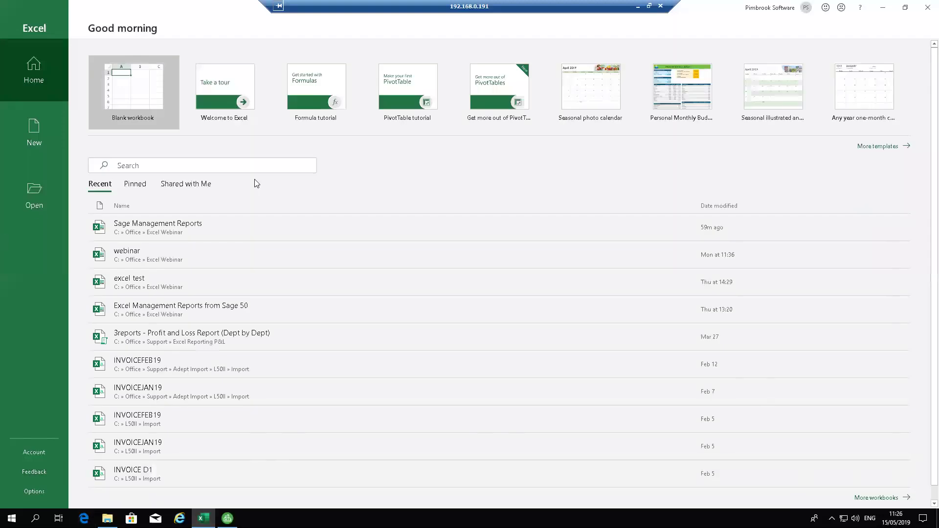
- Create a blank workbook and add Pimbrook Demo Data as the company for Sage 50 Accounts reporting
click(138, 89)
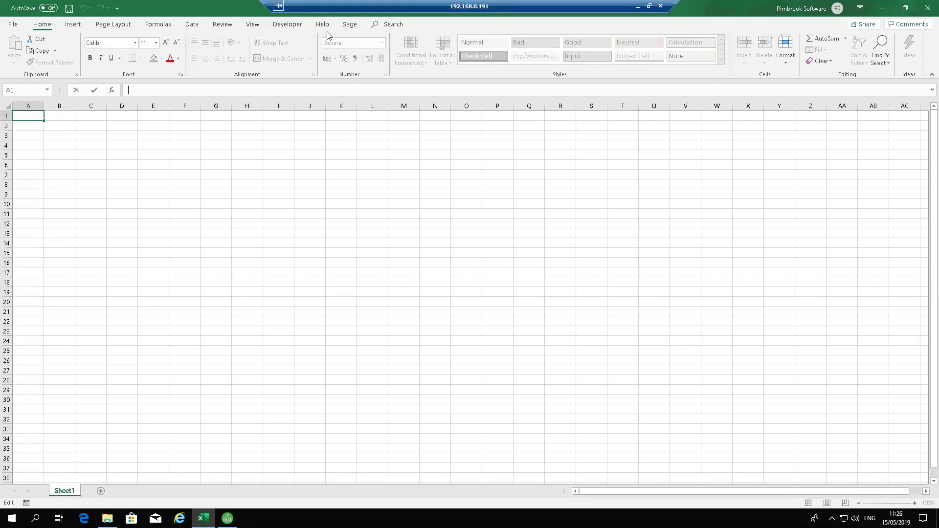
click(350, 25)
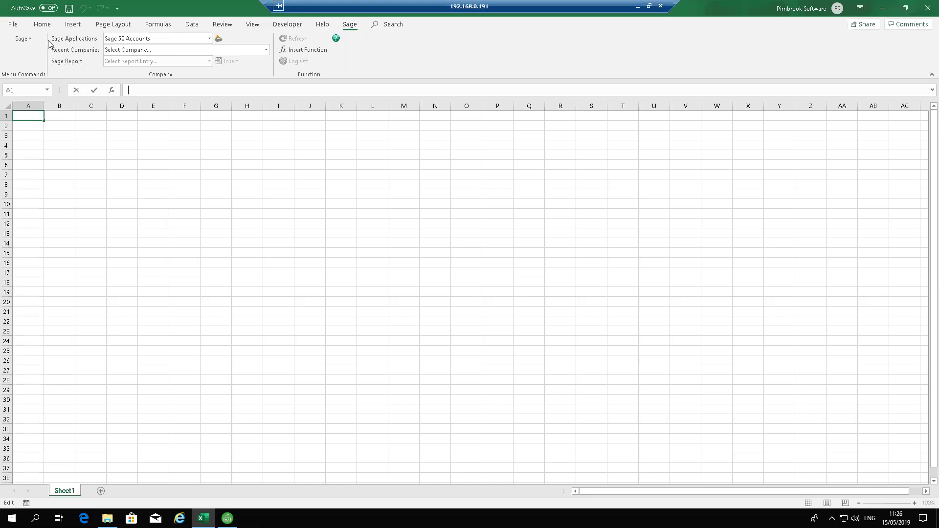
click(210, 39)
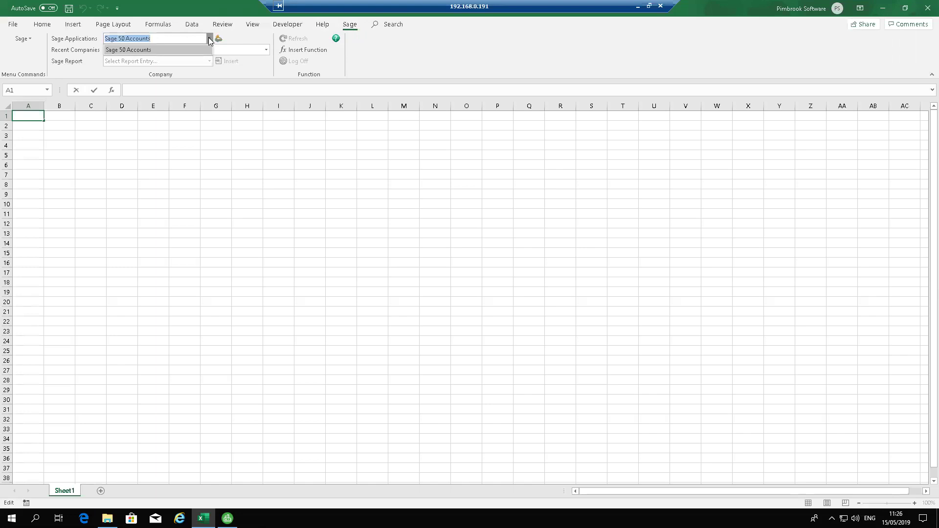
click(174, 37)
click(239, 39)
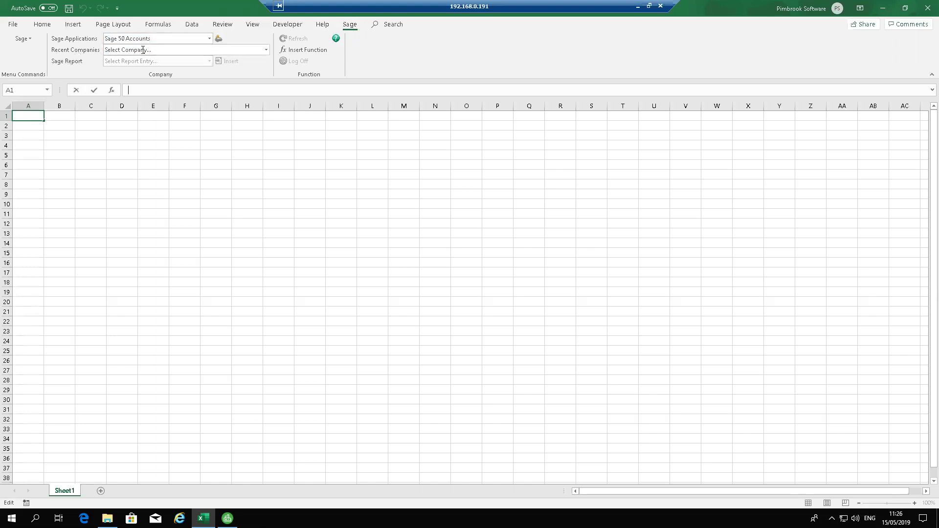
click(249, 49)
click(266, 50)
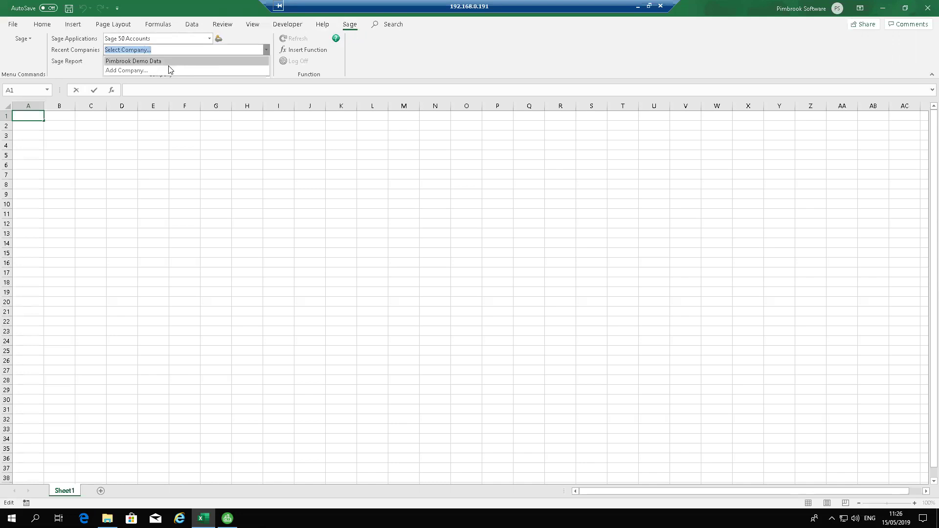
click(135, 72)
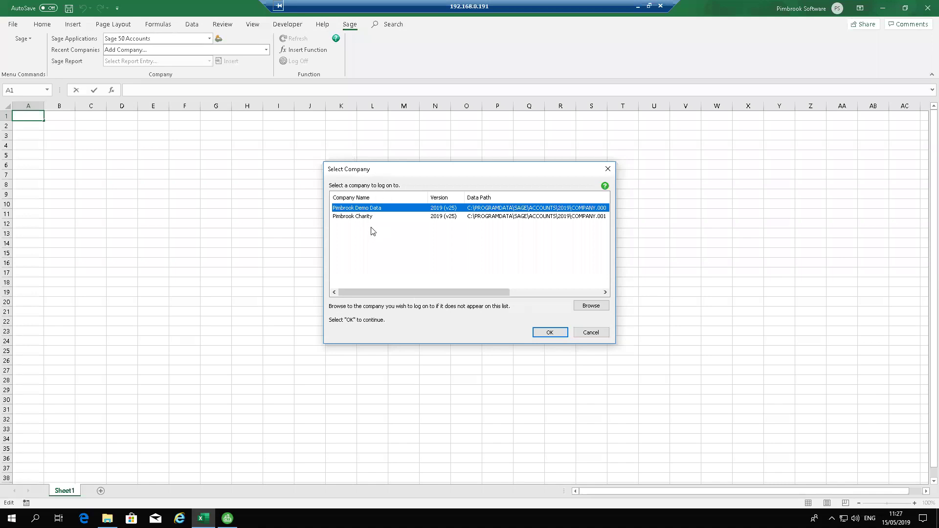
click(551, 331)
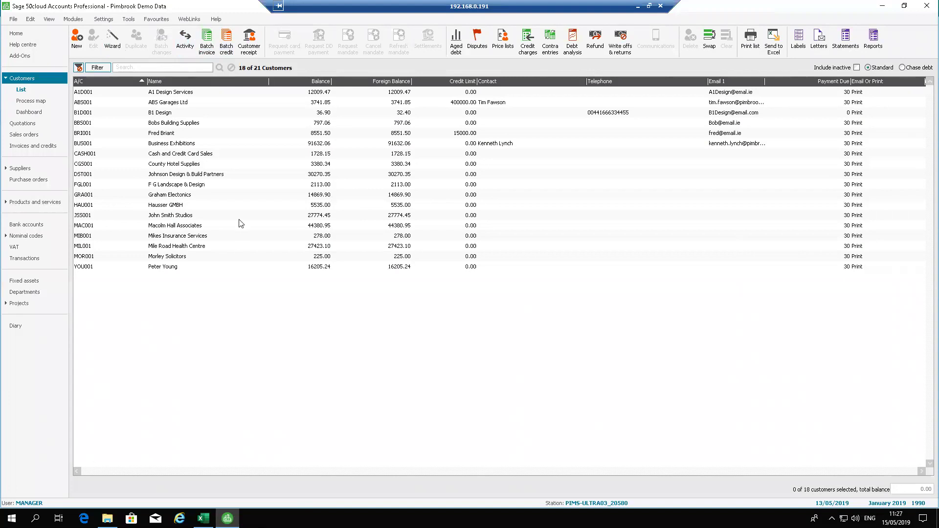
- Switch to Sage and review the excel user's access rights and password settings, leaving them unedited
click(104, 19)
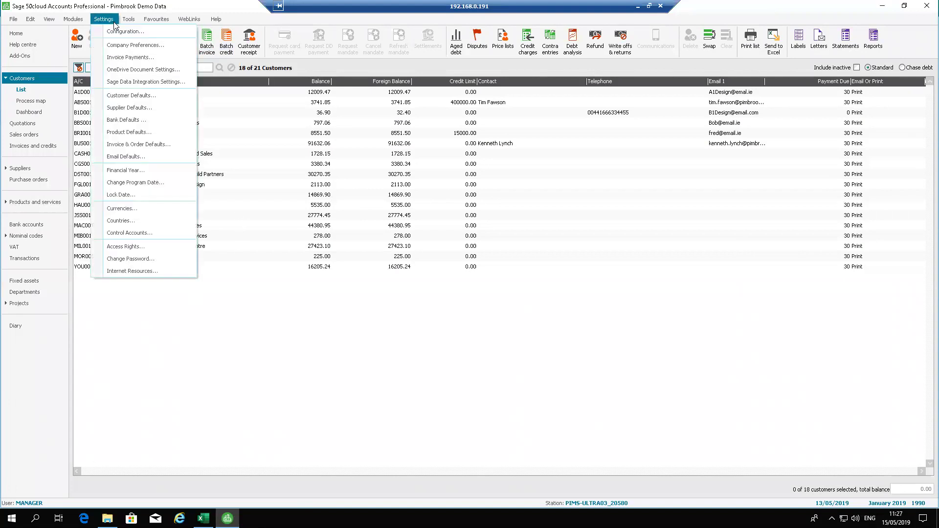
click(124, 252)
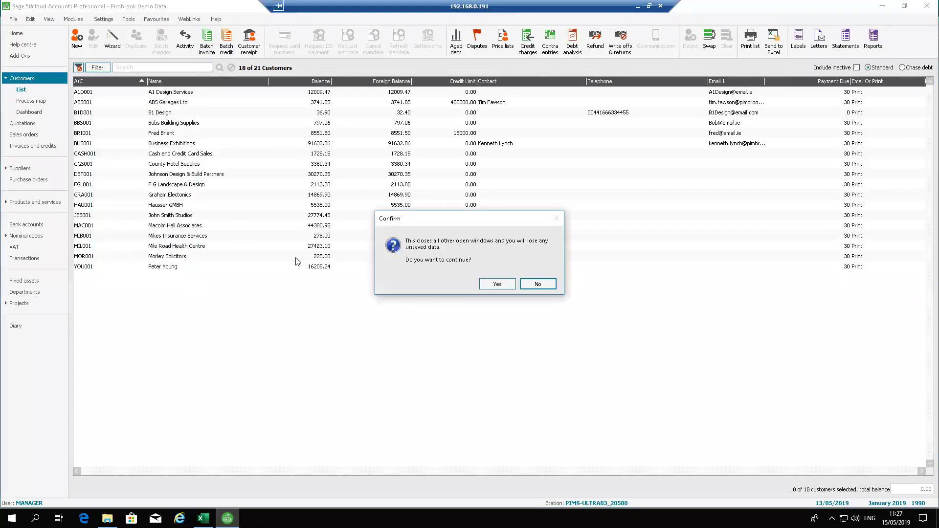
click(510, 288)
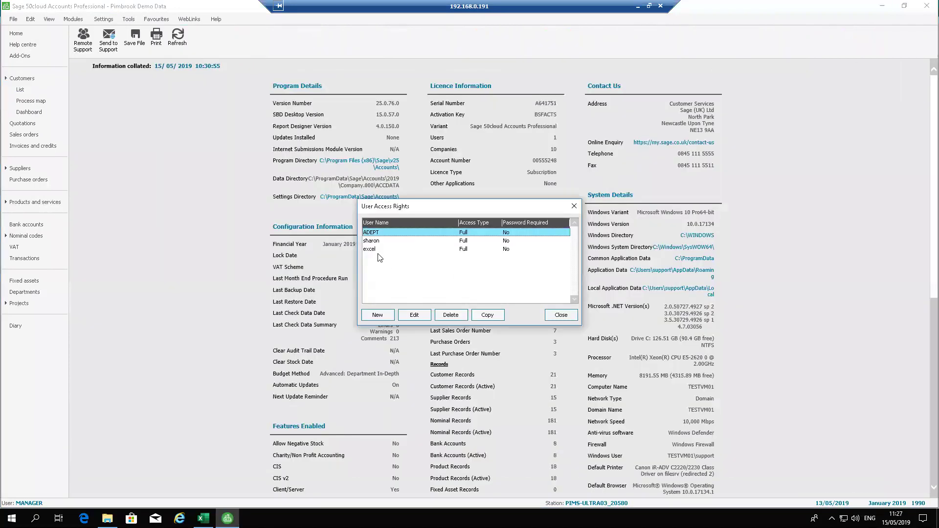
click(371, 250)
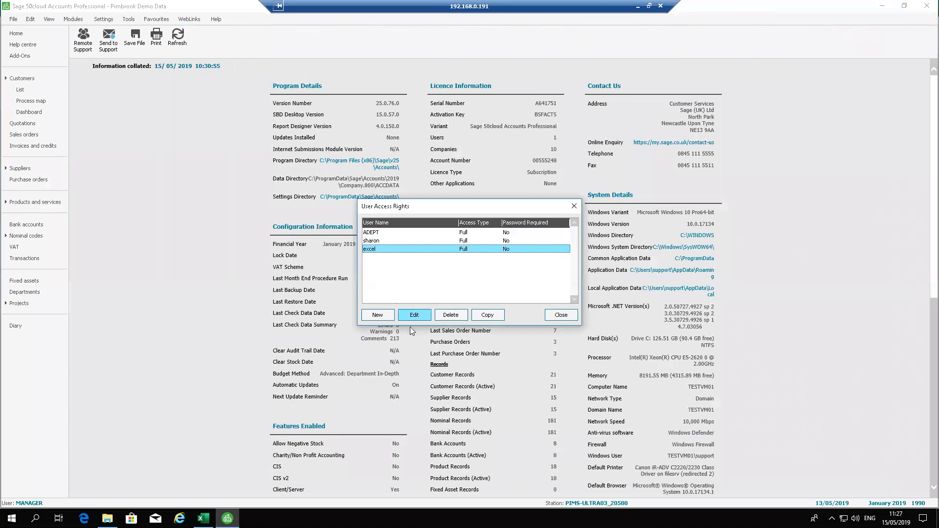
click(412, 317)
click(539, 139)
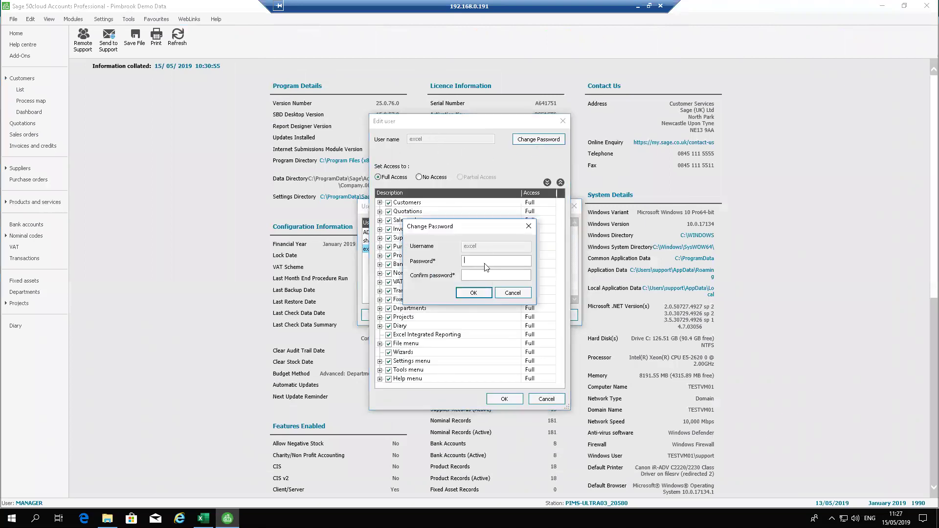
click(512, 292)
click(546, 399)
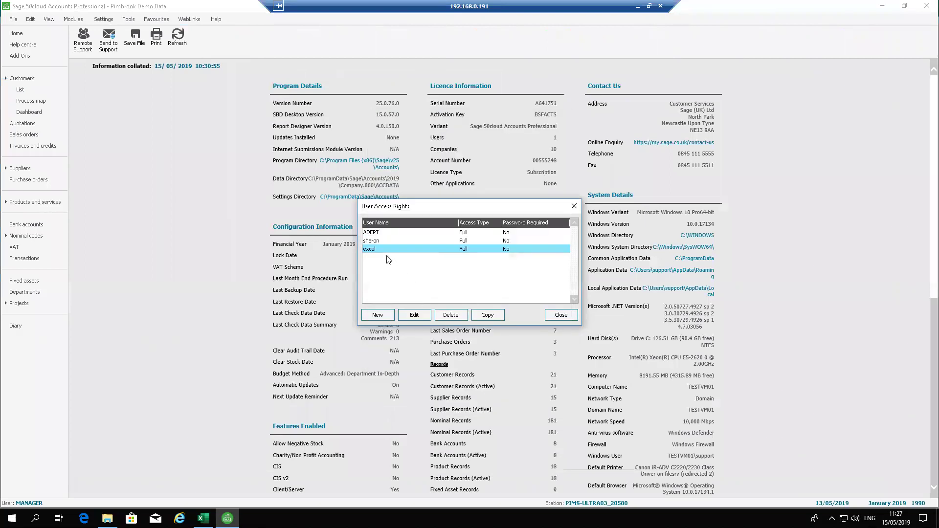
click(552, 317)
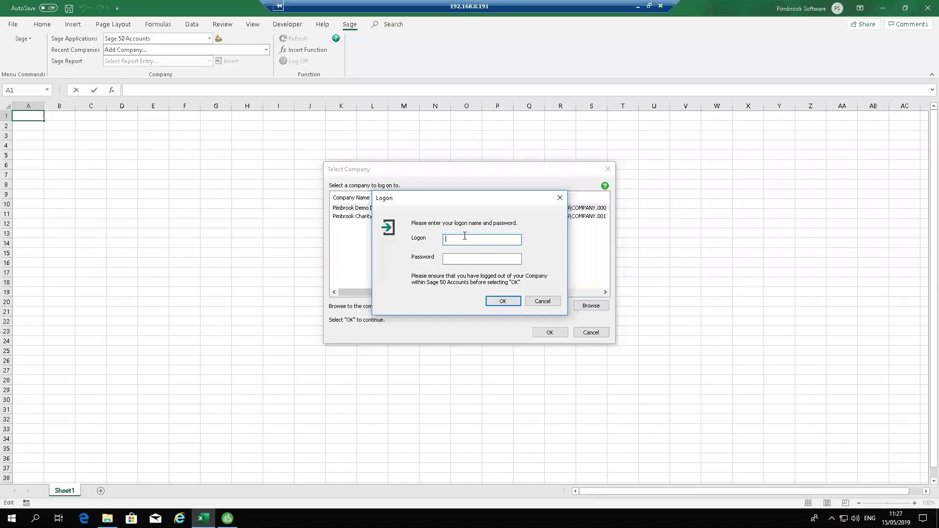
- Return to Excel and log on to Pimbrook Demo Data with the logon name excel and a blank password
text(excel)
click(515, 300)
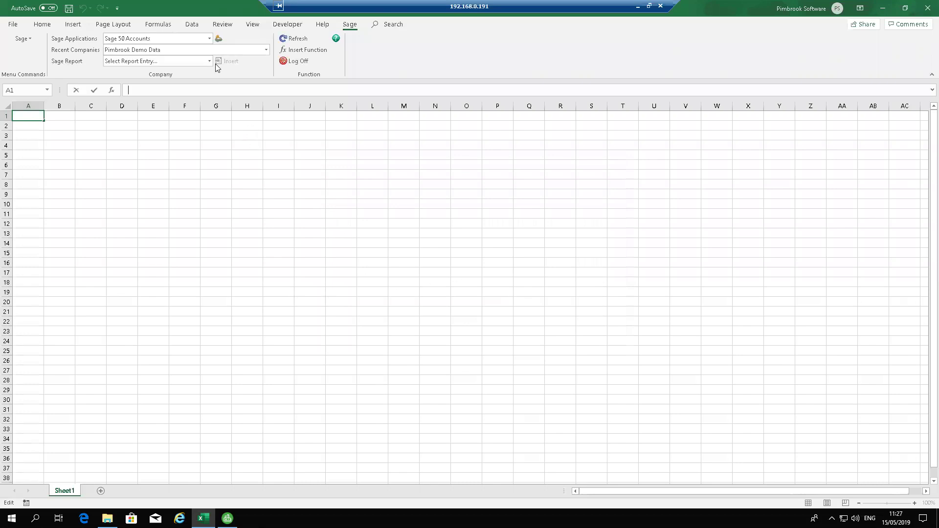
- Insert the Profit and Loss report at cell A1 for January to December 2019 with the default chart of accounts and 0 as record limit
click(209, 61)
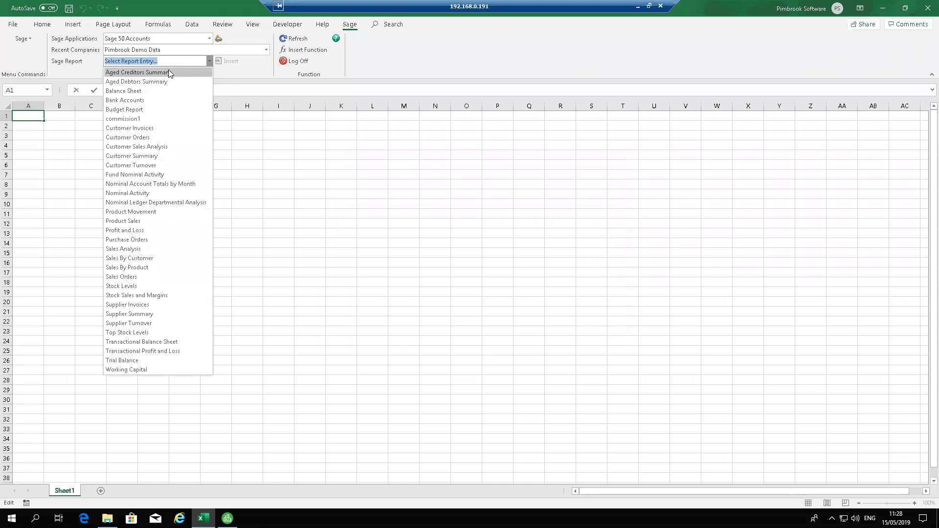
click(141, 229)
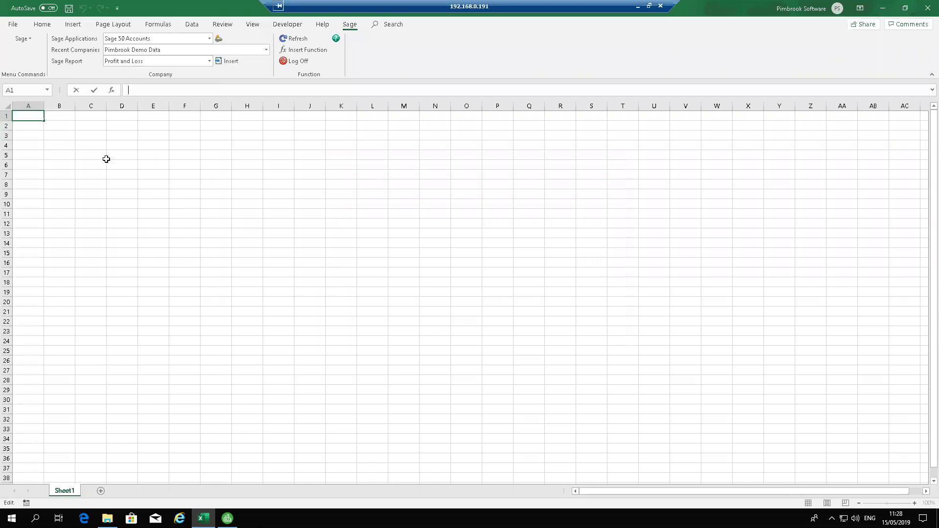
click(137, 174)
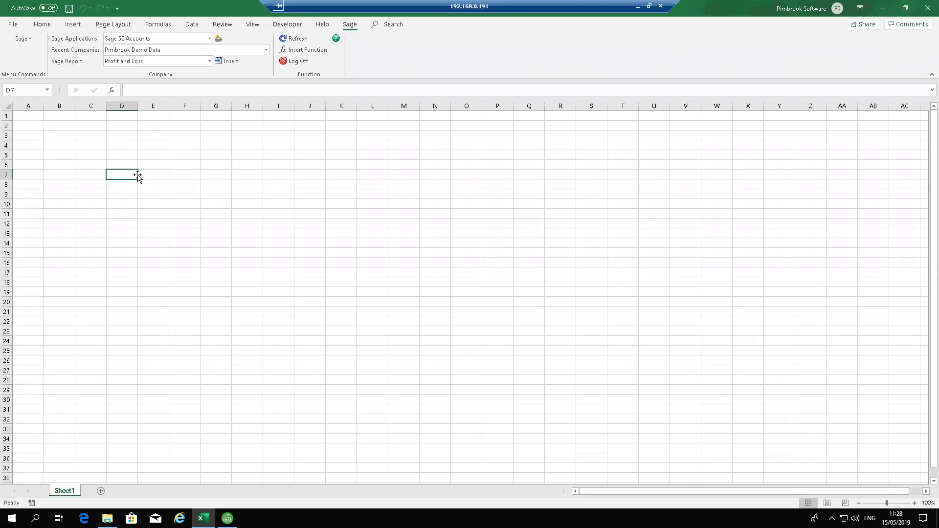
click(28, 116)
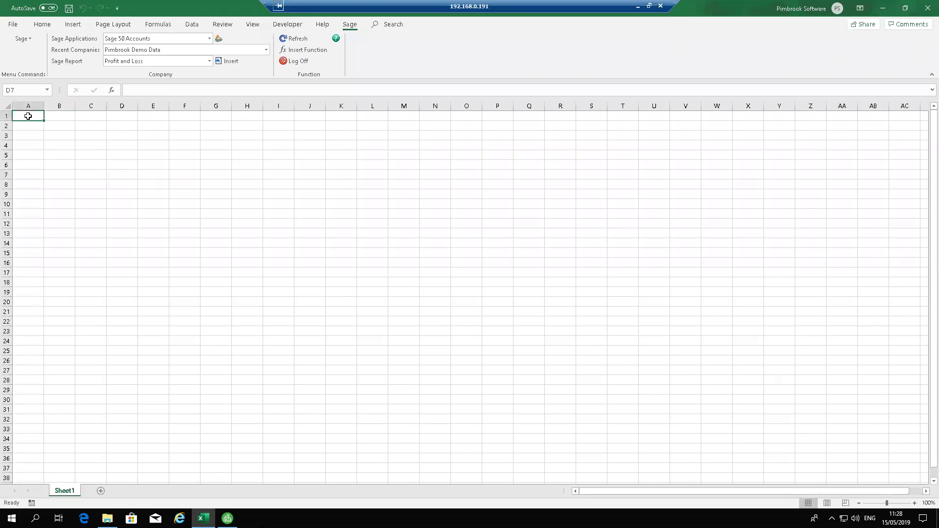
click(233, 60)
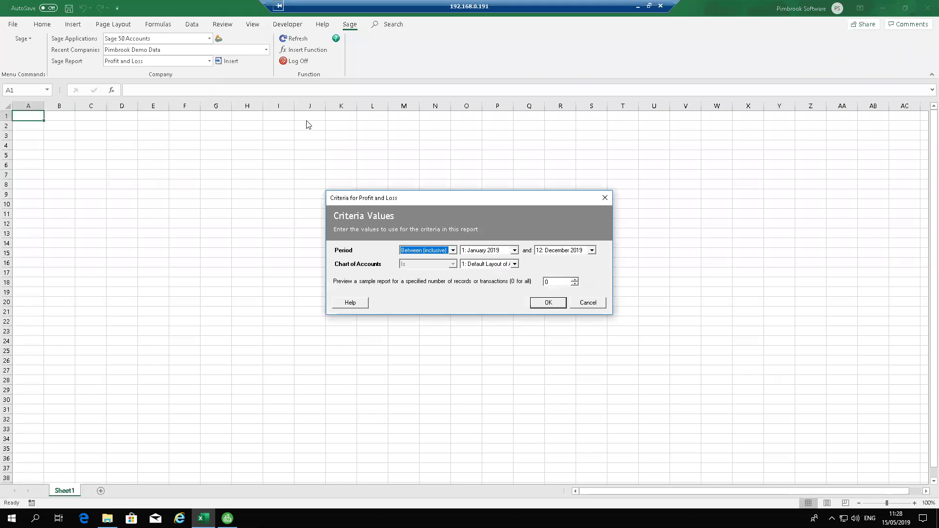
click(548, 303)
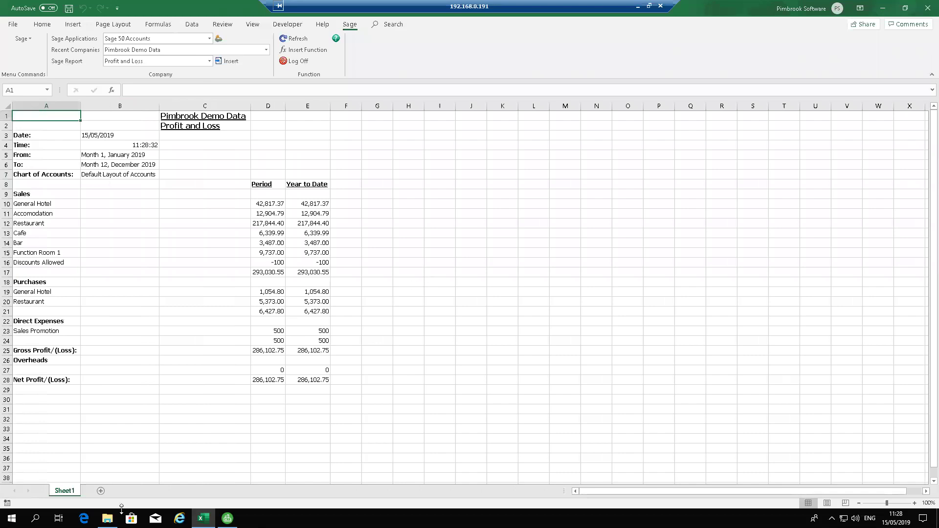
right_click(58, 491)
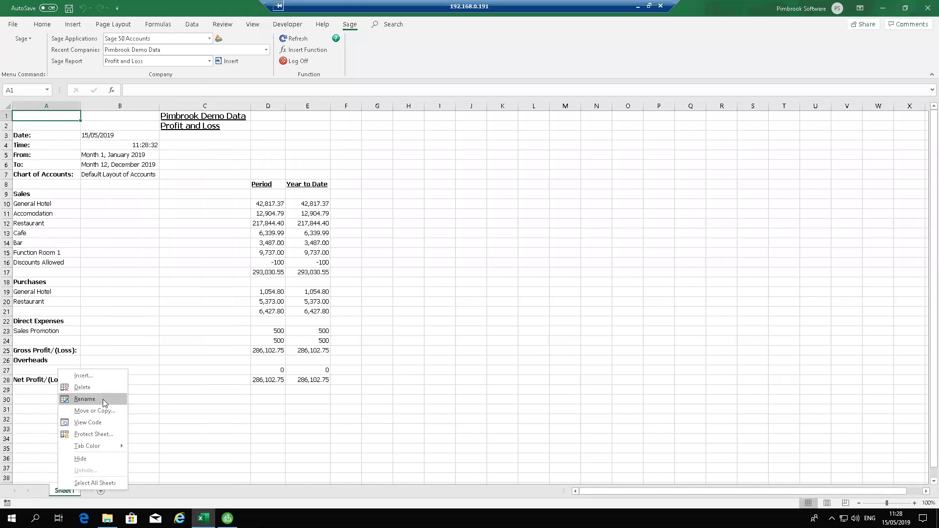
click(102, 399)
click(102, 400)
text(P)
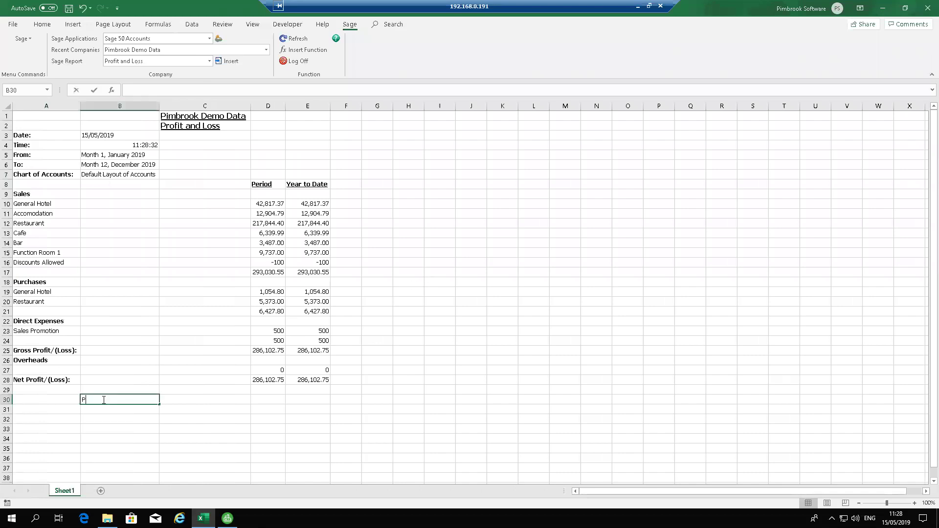
text(P)
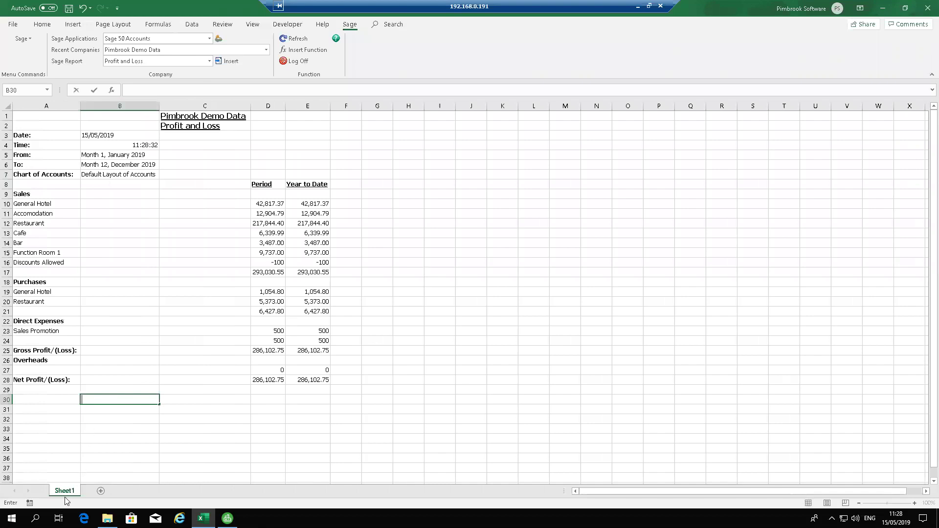
right_click(66, 493)
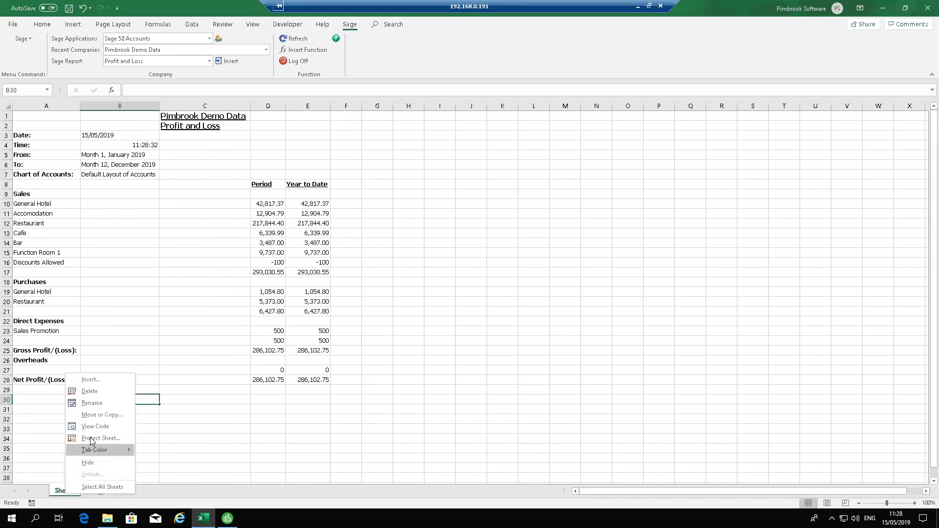
click(88, 406)
click(89, 407)
text(Pro)
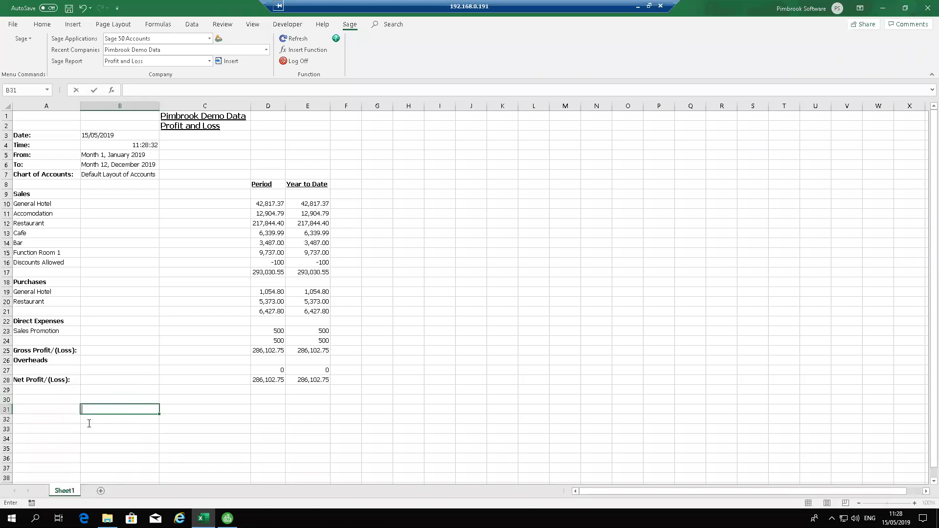
- Rename the worksheet holding the inserted report as Profit and Loss
right_click(69, 493)
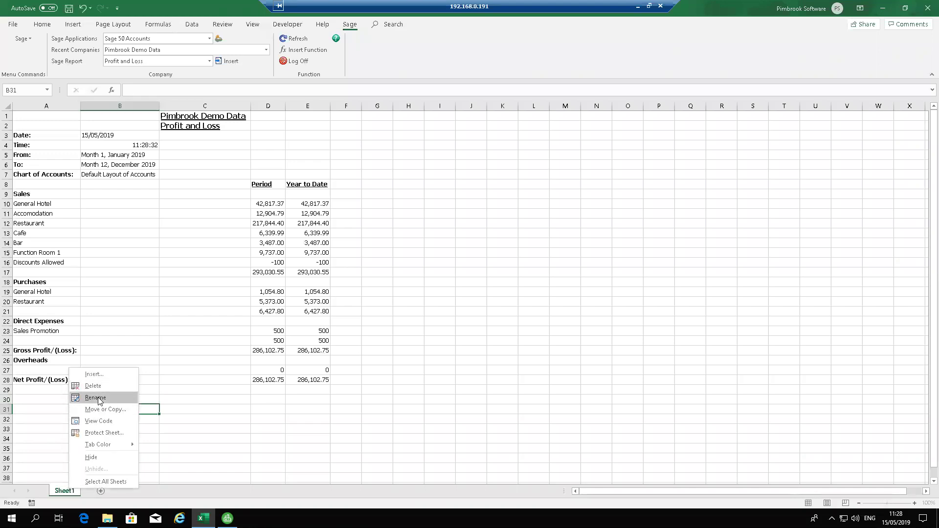
click(96, 398)
text(P)
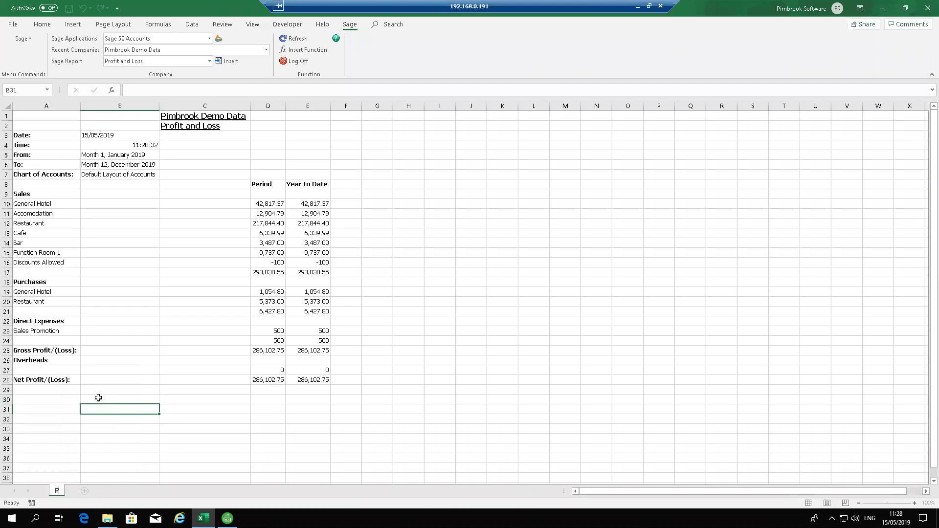
text(rofit and Loss)
- Add a new worksheet and insert the Trial Balance report for transaction dates between 01/01/1980 and 31/12/2019
click(126, 491)
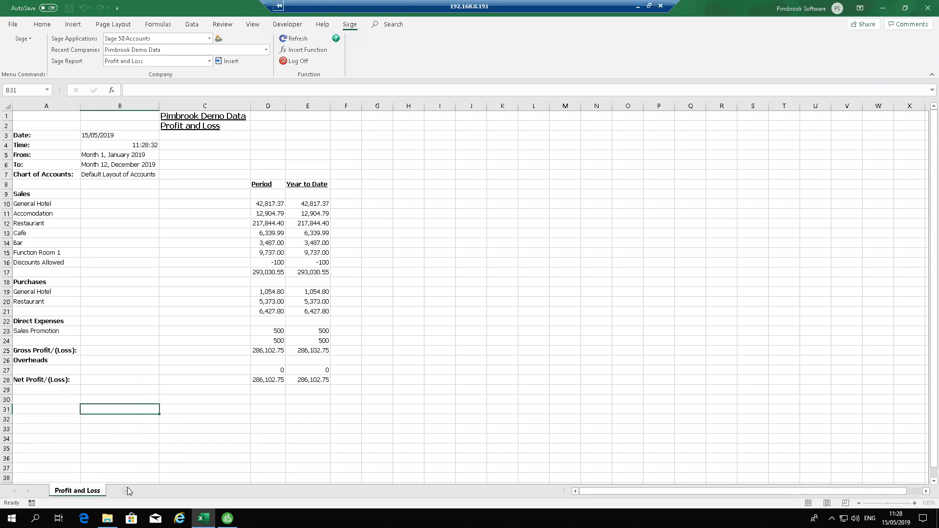
click(188, 62)
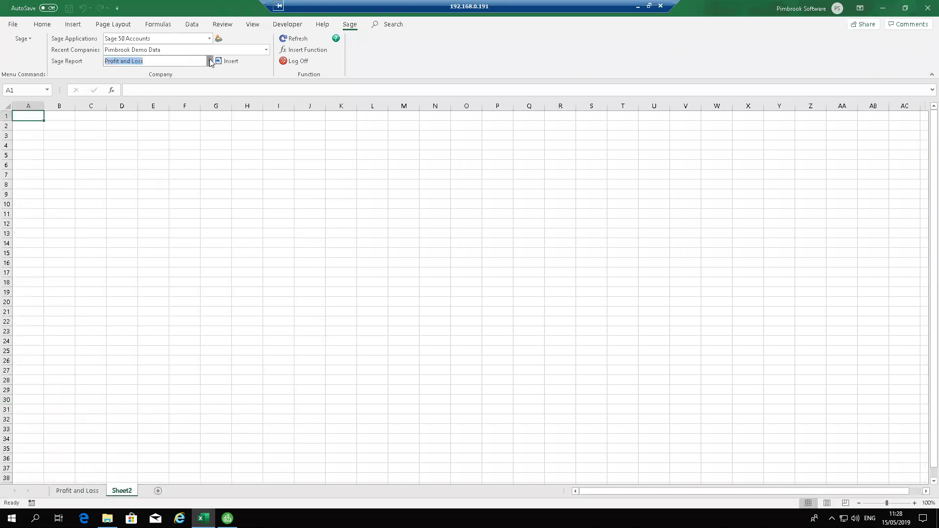
click(210, 61)
text(Top Stock Levels)
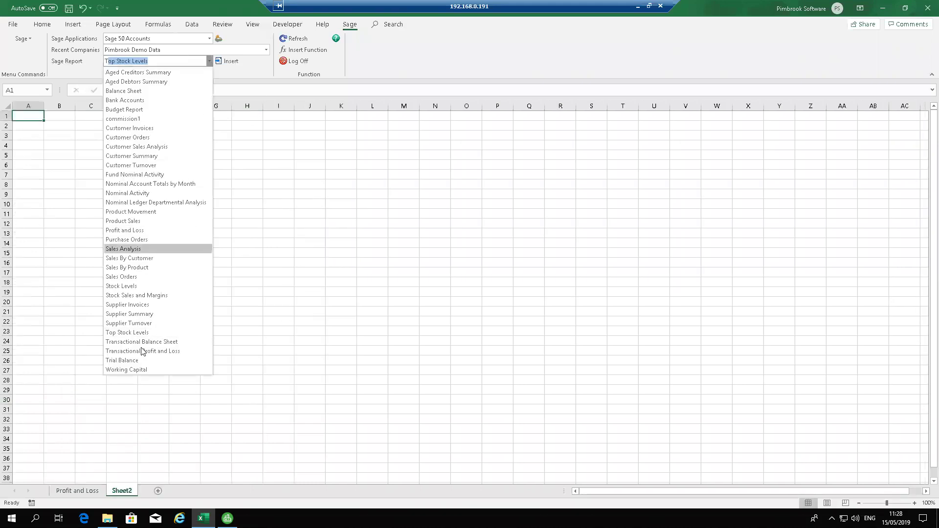
click(140, 363)
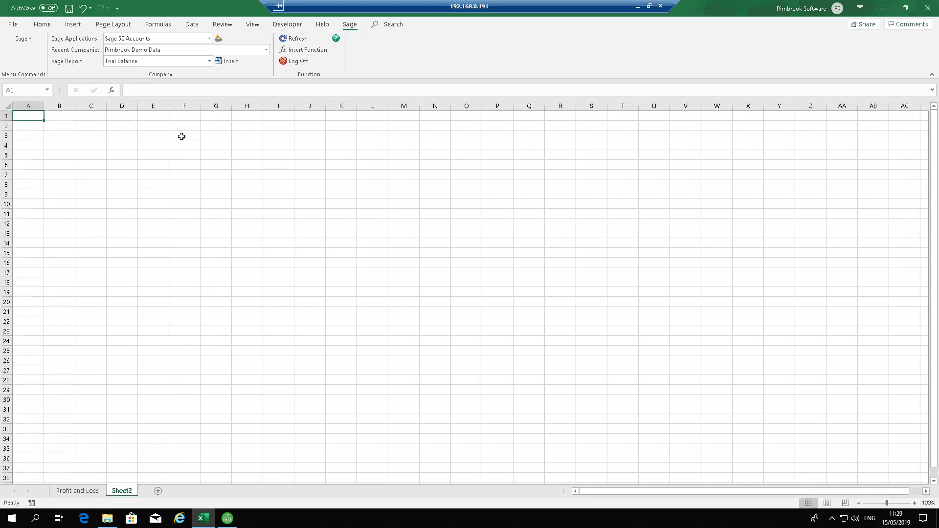
click(224, 62)
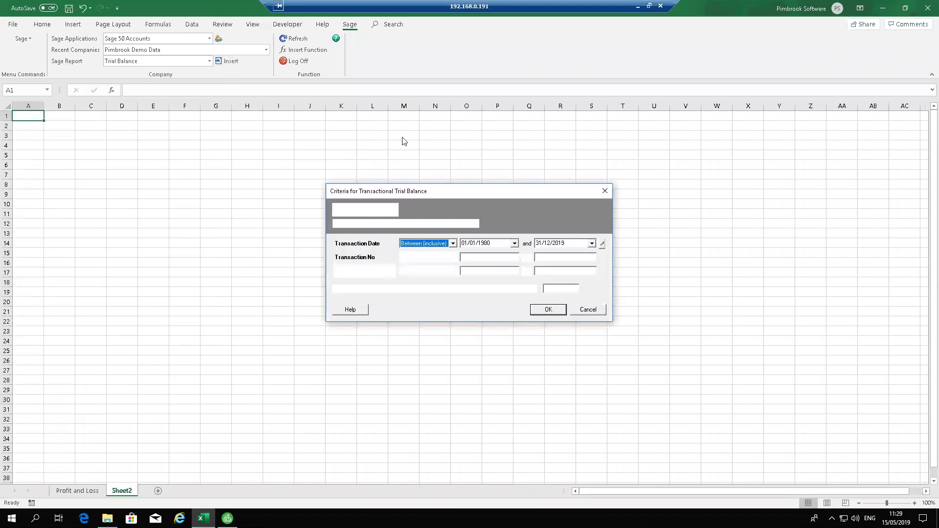
click(548, 309)
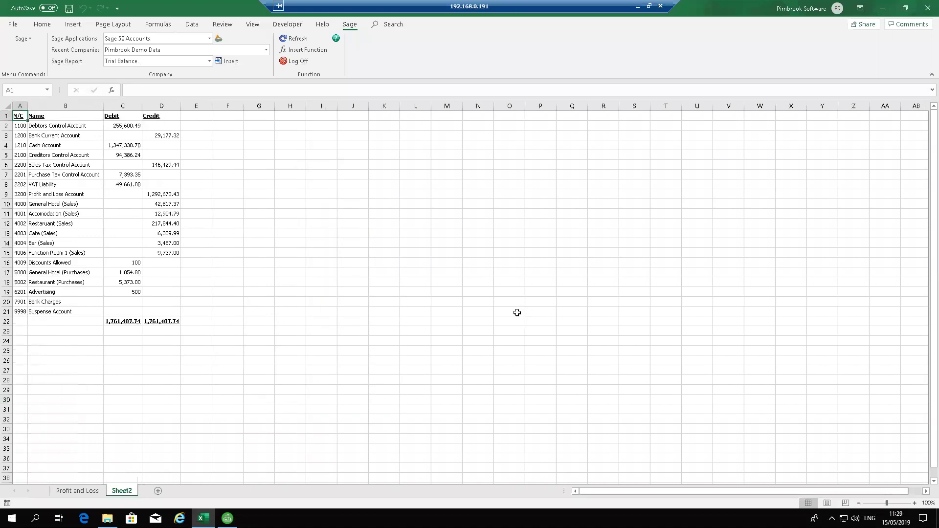
- Rename the worksheet holding the inserted trial balance as Trial Balance
right_click(116, 495)
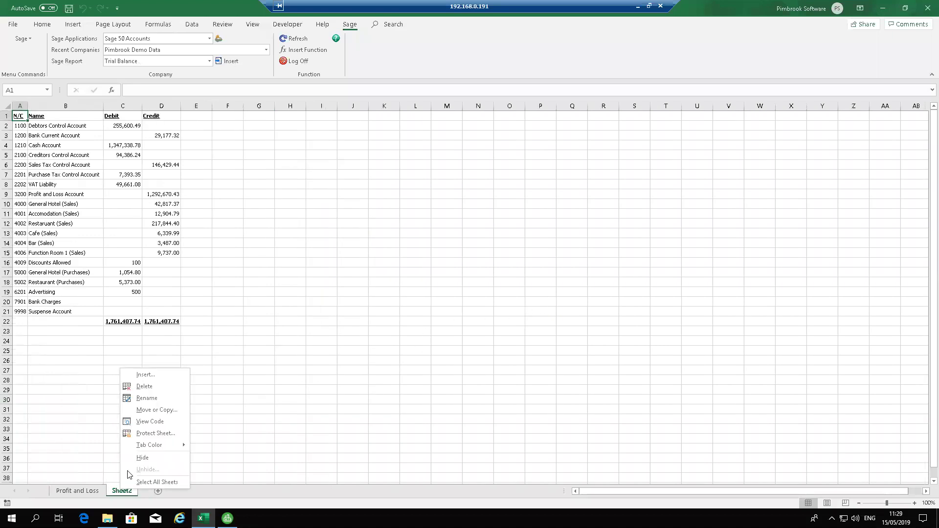
click(181, 391)
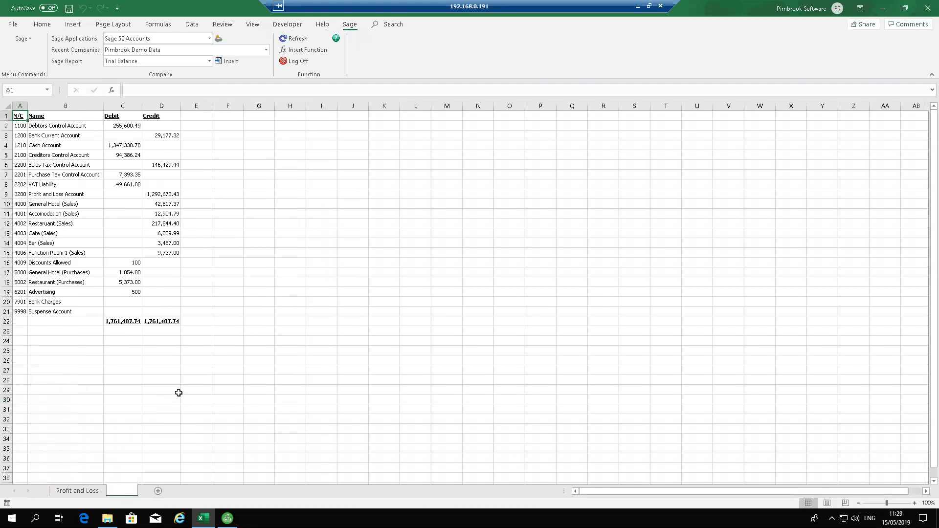
text(Trial Balance)
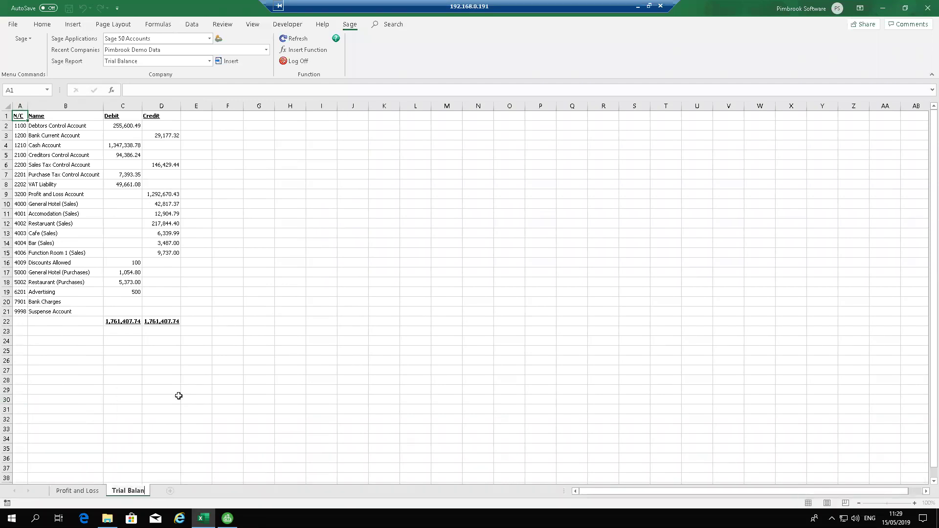
- Add a new worksheet and insert the Balance Sheet report for January to December 2019 with the default chart of accounts and 0 as record limit
click(209, 60)
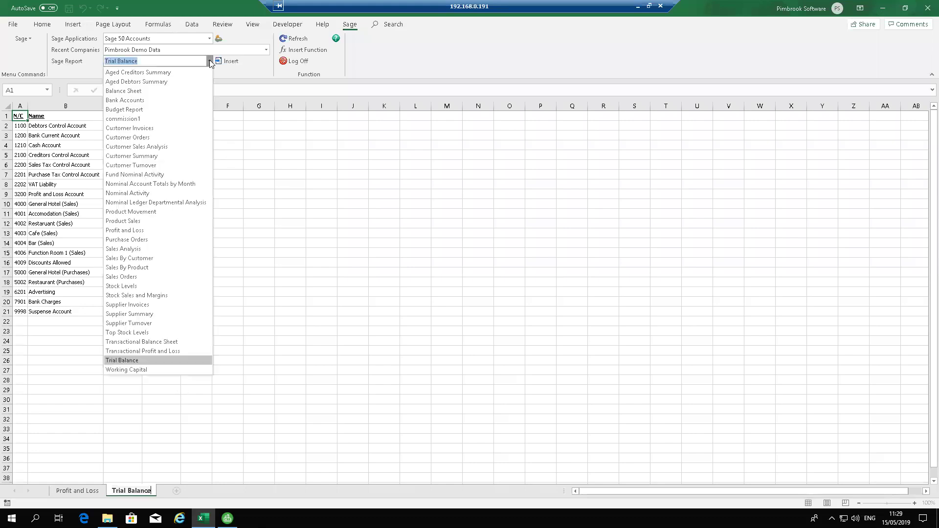
click(150, 90)
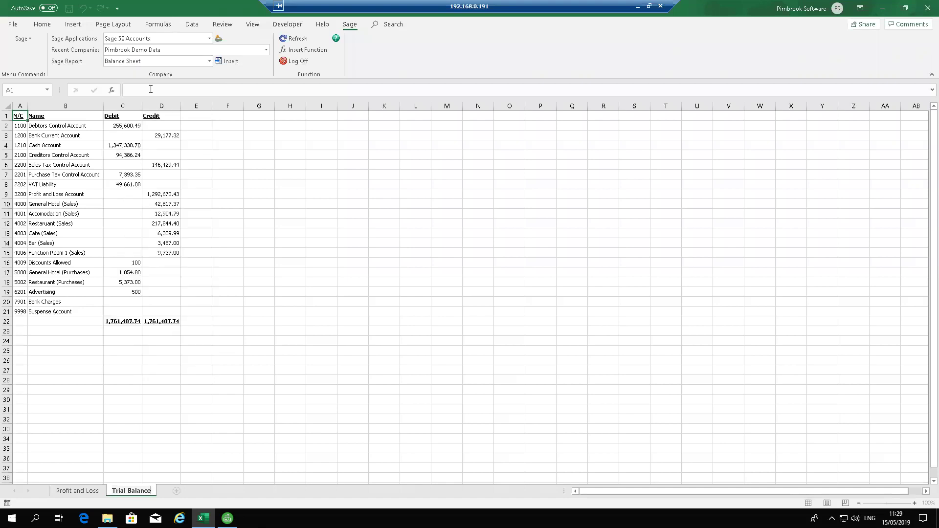
click(177, 490)
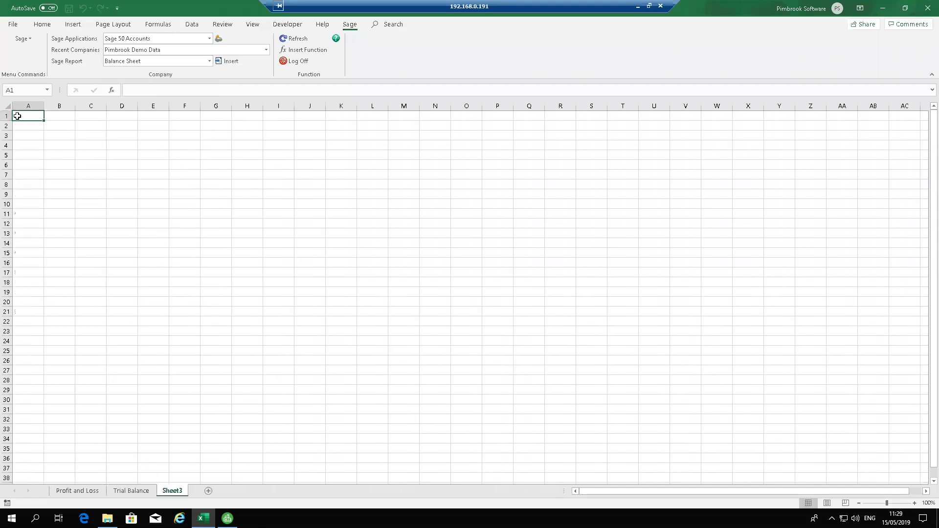
click(228, 64)
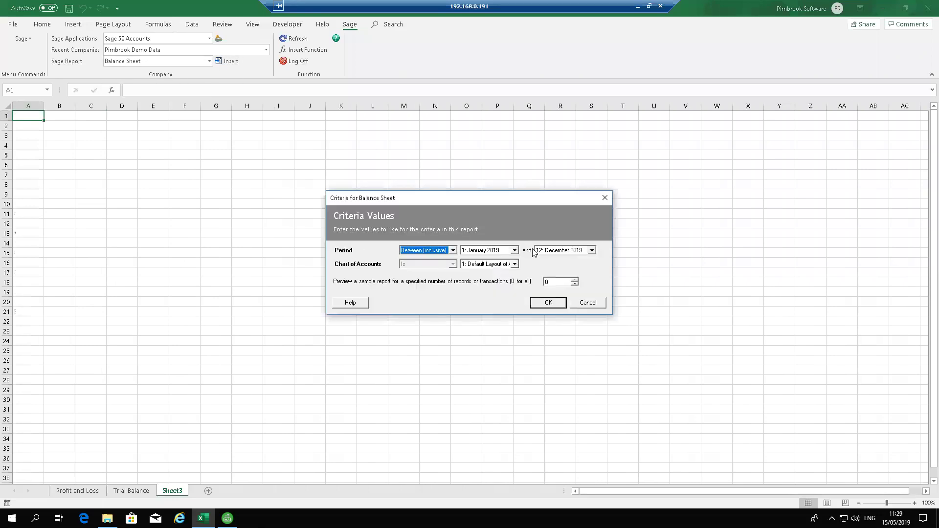
click(548, 305)
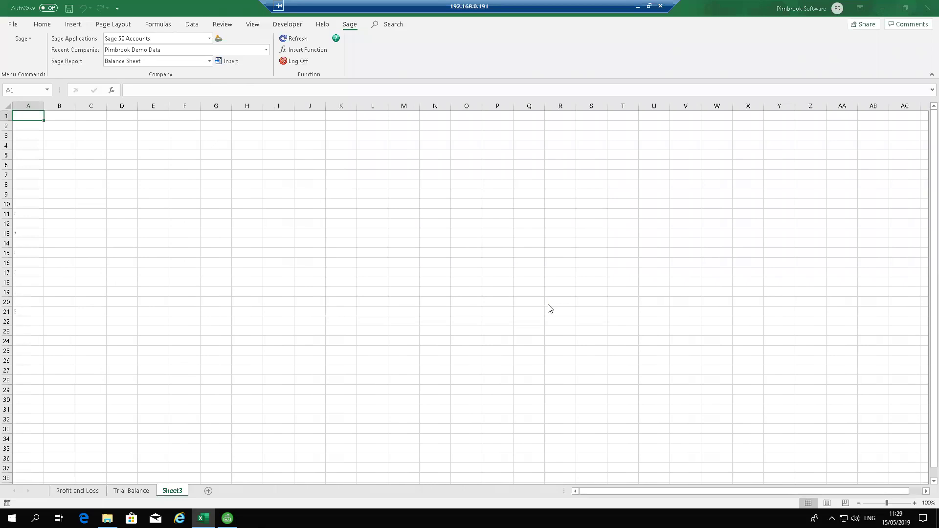
- Rename the newest worksheet as Balance Sheet and return to the Profit and Loss worksheet
right_click(181, 493)
click(208, 402)
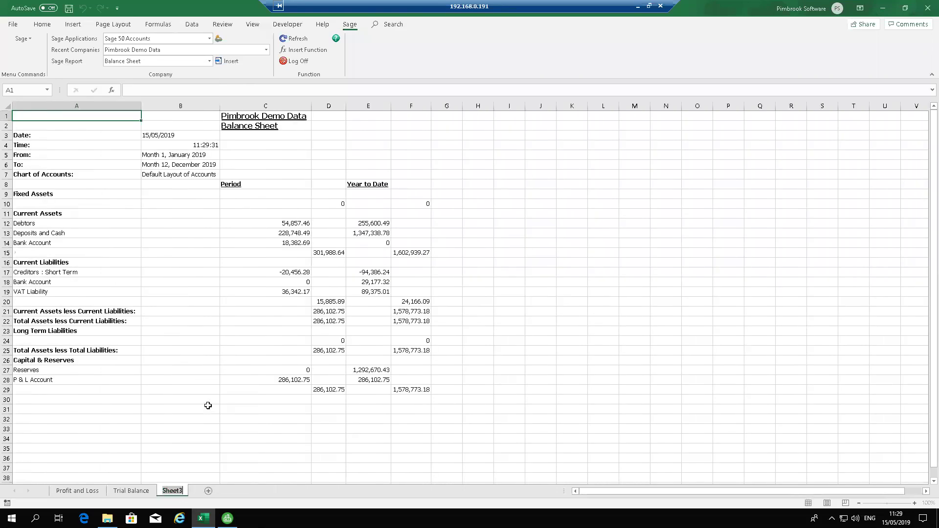
text(Balan)
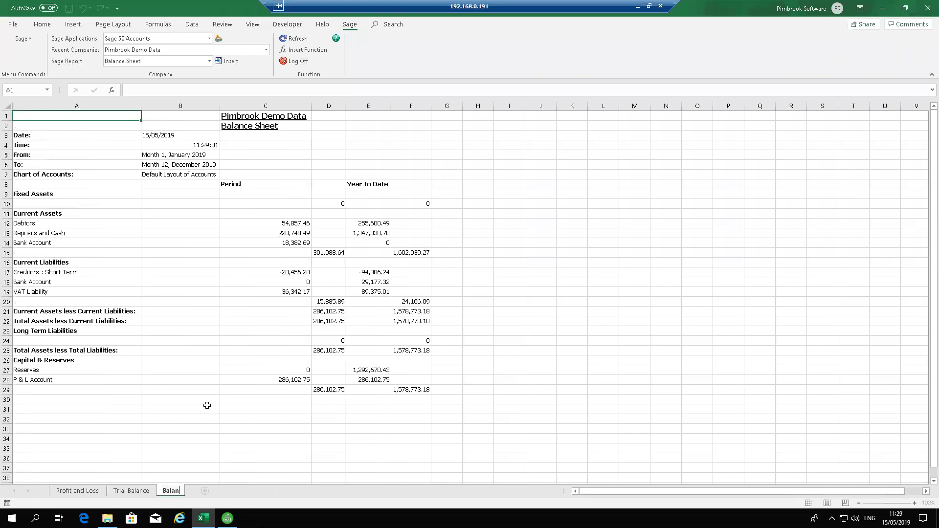
text(ce Sheet)
click(78, 491)
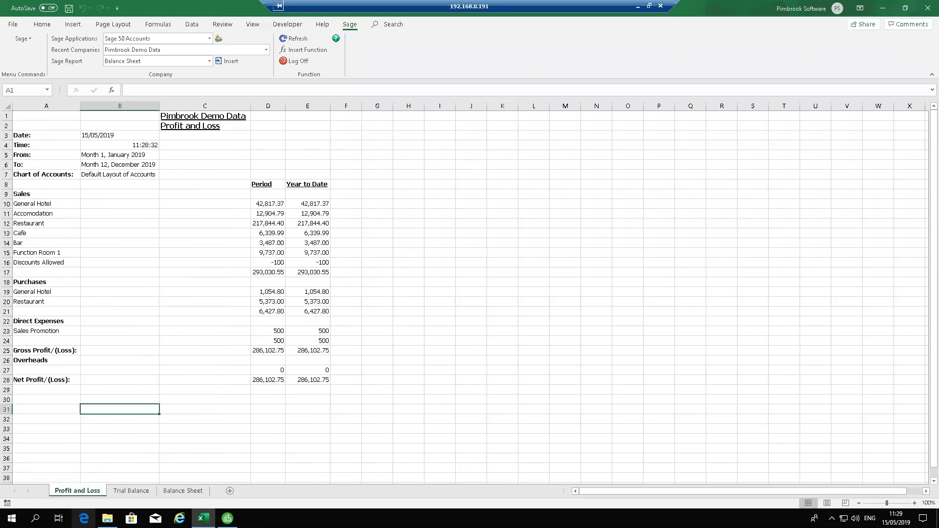
- Save the workbook as Sage Management Reports in the Excel Webinar folder, replacing the existing file, and close Excel
click(19, 27)
click(32, 155)
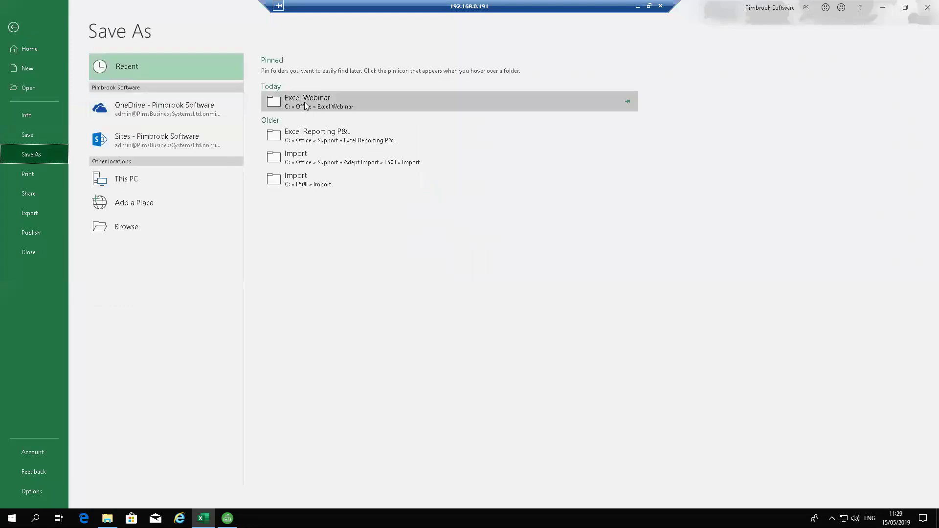
click(304, 101)
click(305, 137)
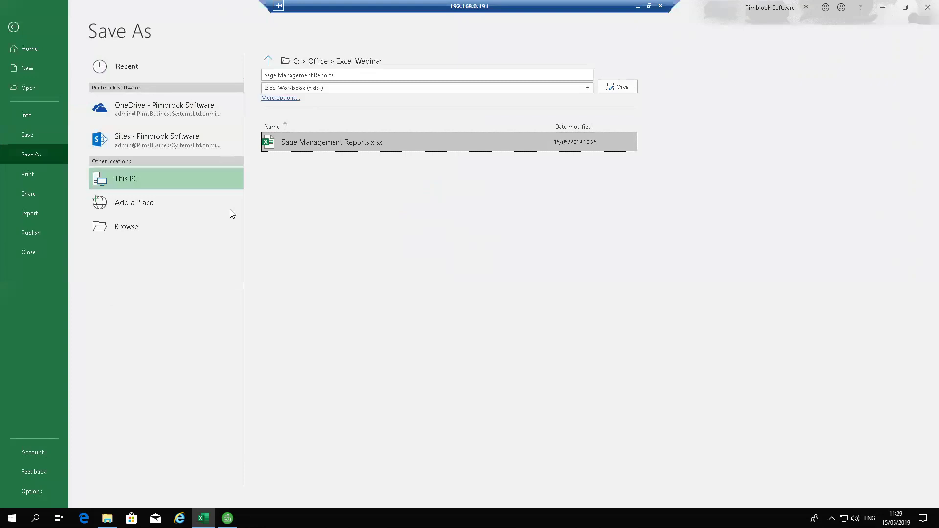
click(616, 90)
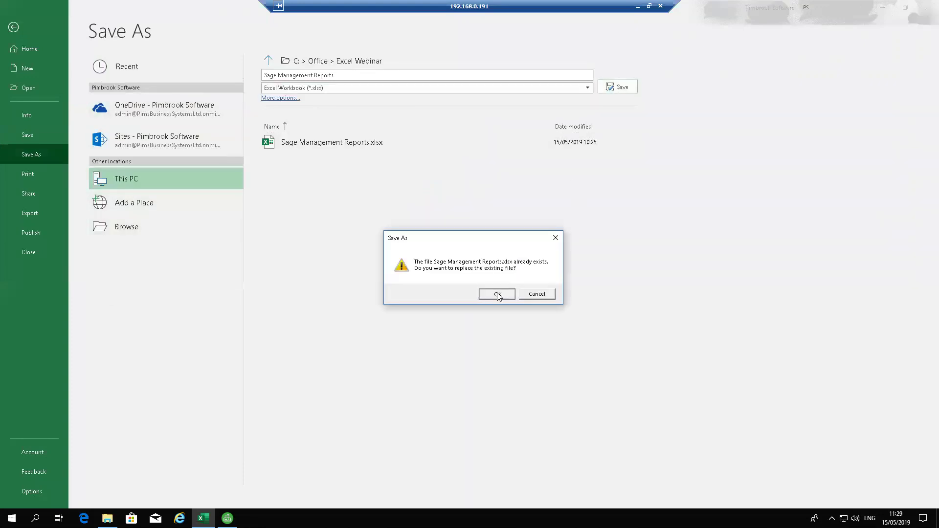
click(495, 293)
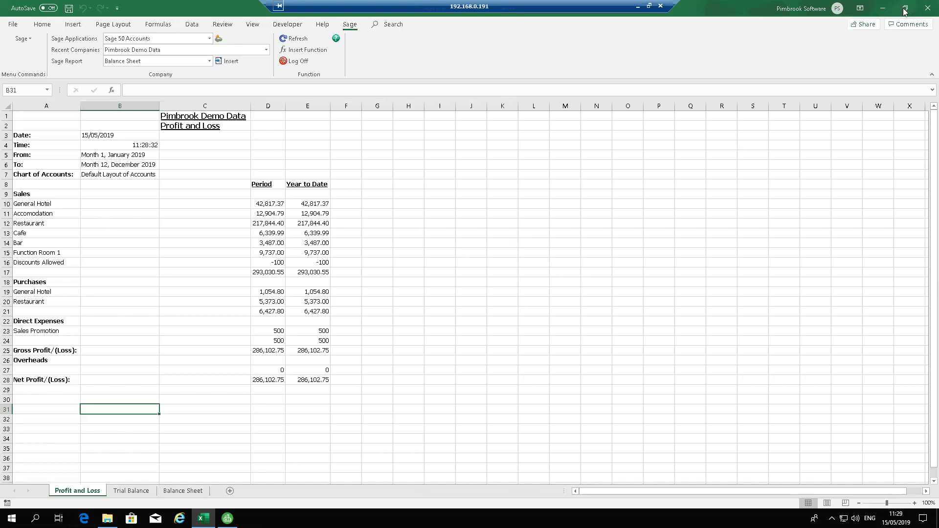
click(928, 8)
- Switch to Sage 50 and start a batch customer invoice for the customer B1 Design
click(229, 517)
click(31, 80)
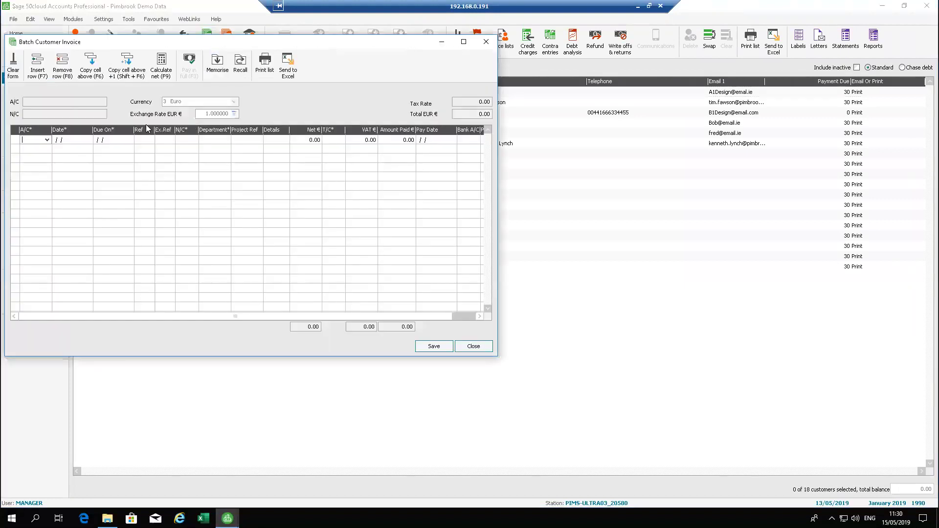
click(47, 140)
double_click(47, 195)
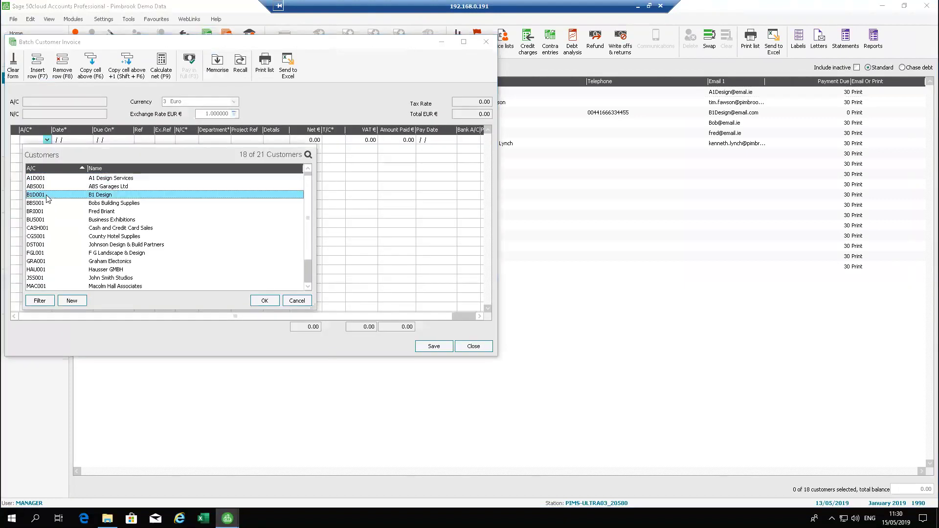
key(Tab)
- Assign nominal code 4000 General Hotel (Sales) to the invoice line, enter its net amount, save the batch invoice and close its window
click(195, 140)
click(193, 140)
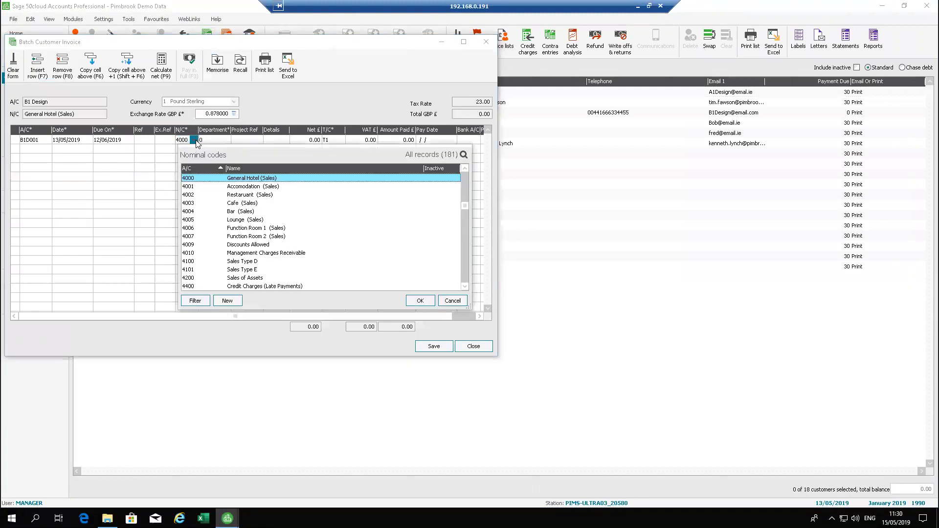
double_click(251, 179)
click(309, 141)
text(15)
key(Tab)
click(429, 347)
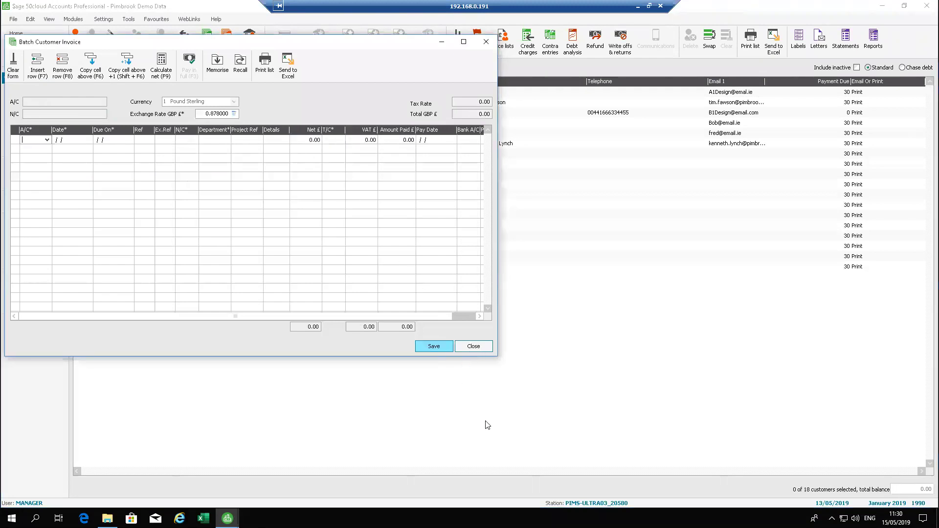
click(473, 347)
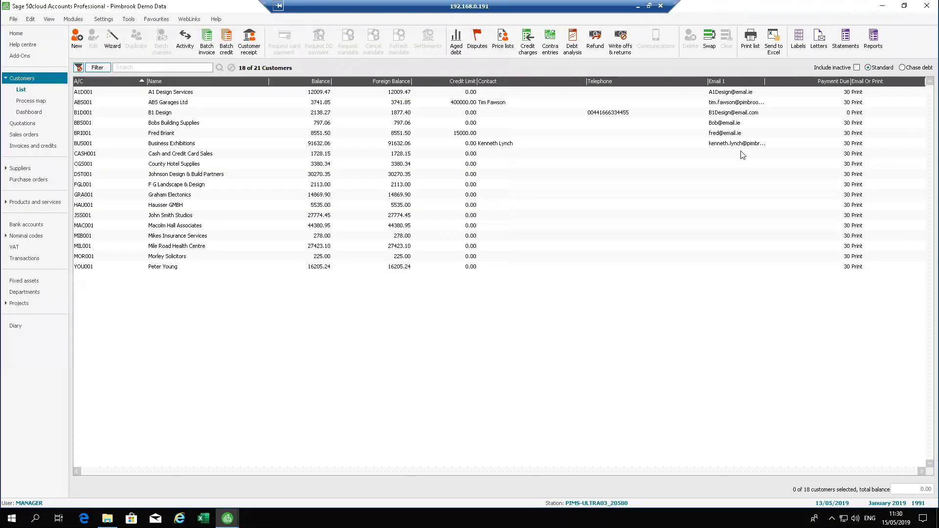
- Reopen the Sage Management Reports workbook in Excel and log on to Pimbrook Demo Data with the logon name excel and a blank password
click(881, 7)
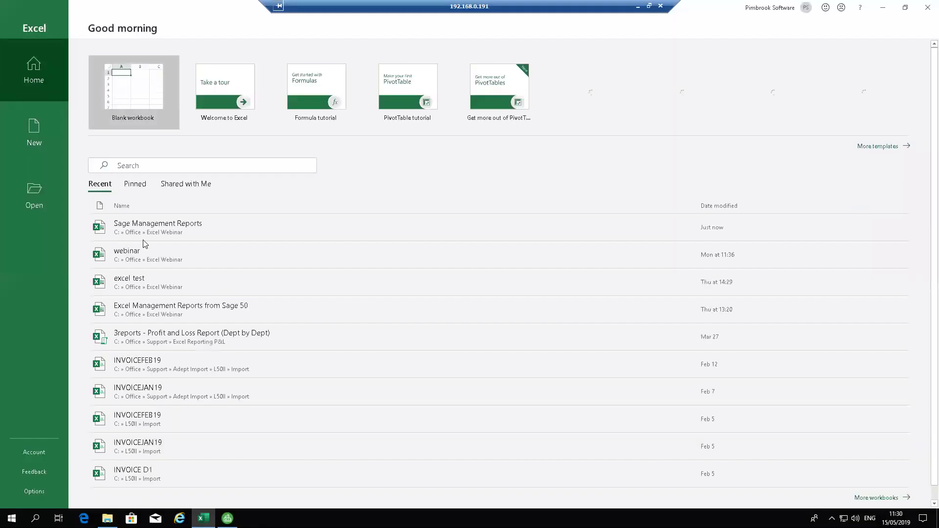
click(143, 225)
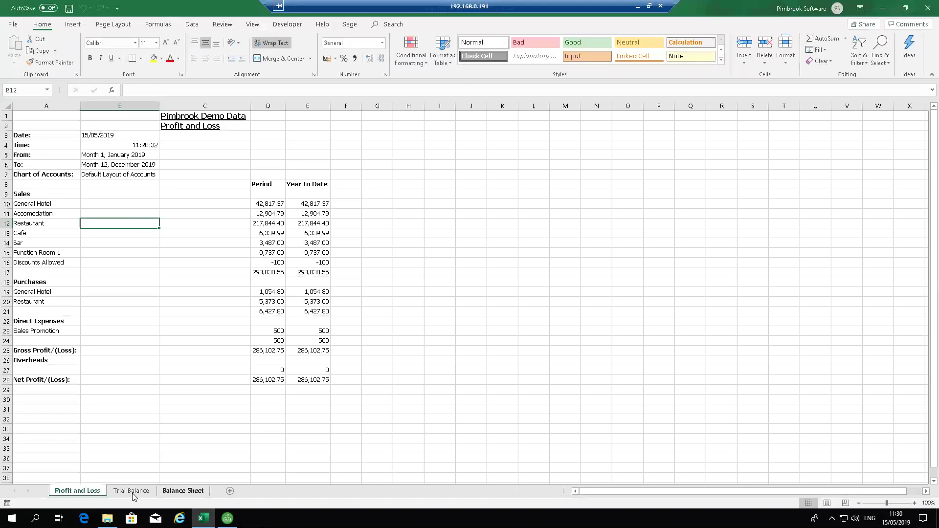
click(350, 24)
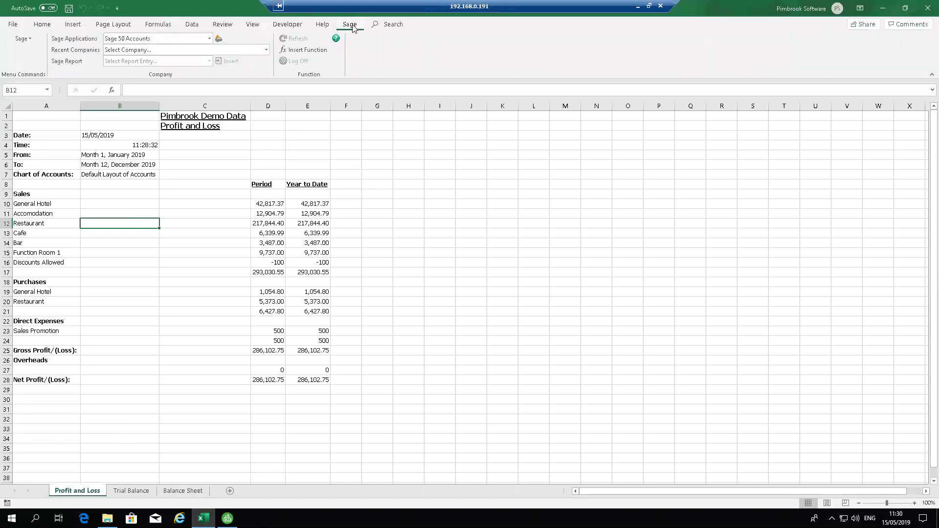
click(266, 50)
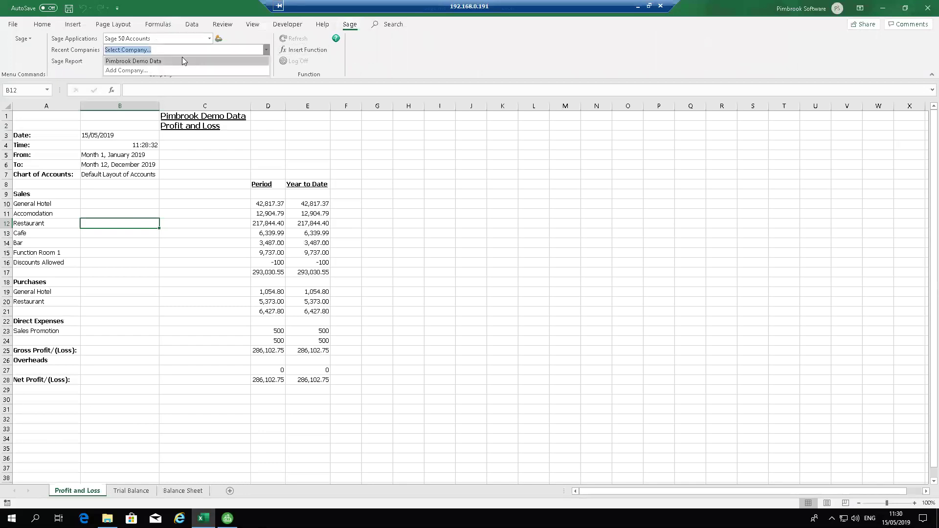
click(157, 60)
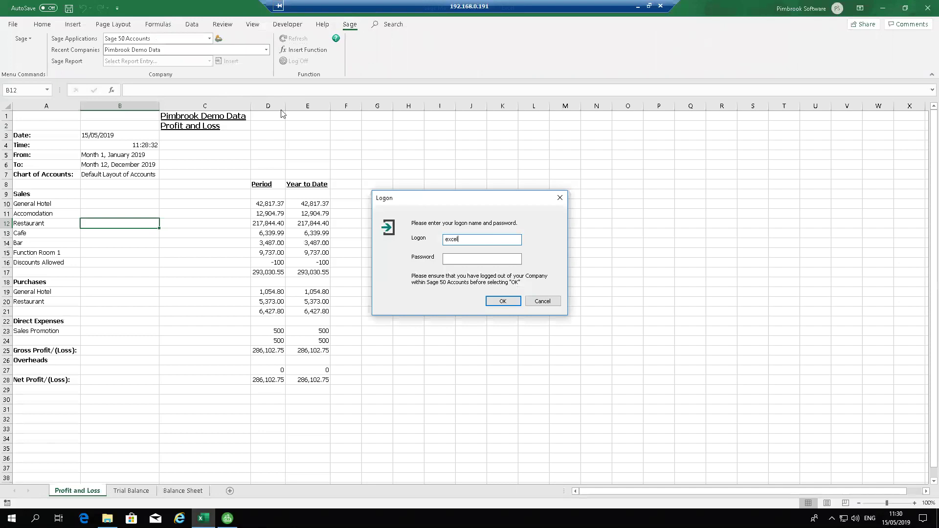
click(503, 304)
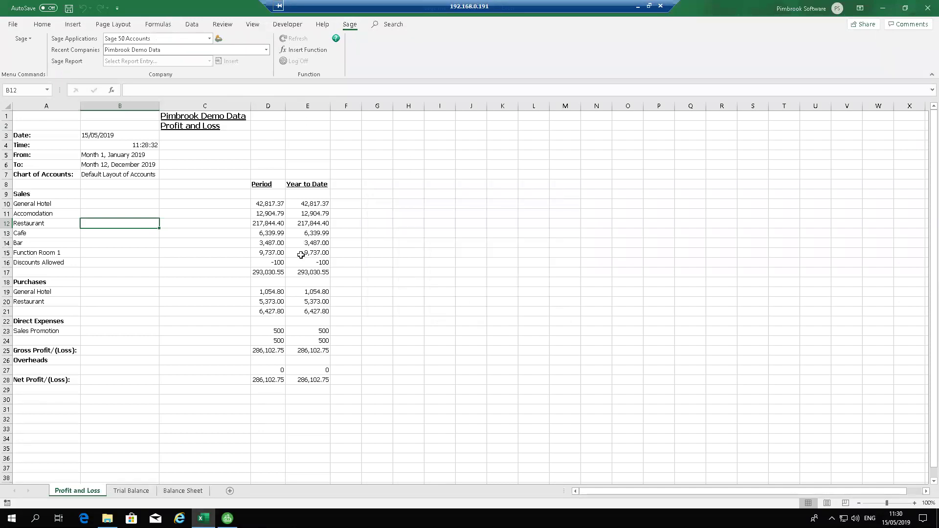
- Check the refreshed General Hotel sales and Balance Sheet figures, and look through the list of available Sage reports
click(281, 201)
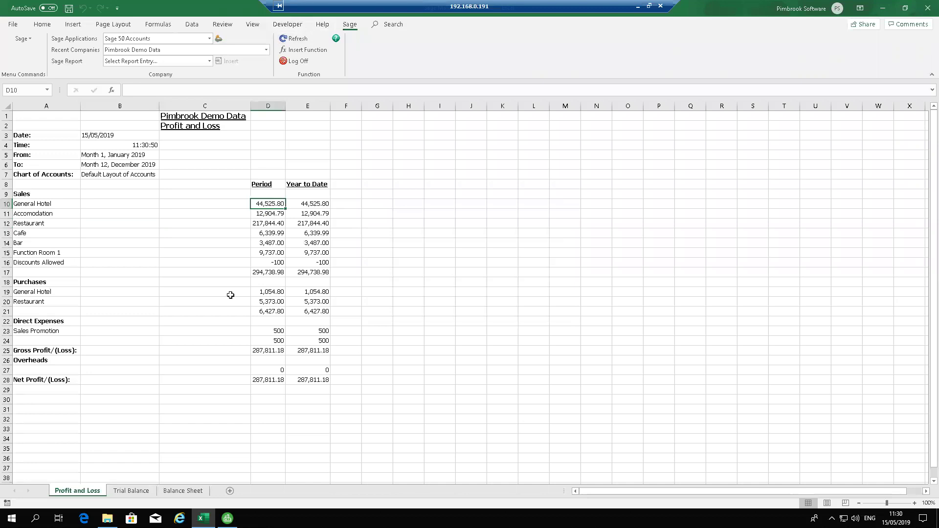
click(163, 492)
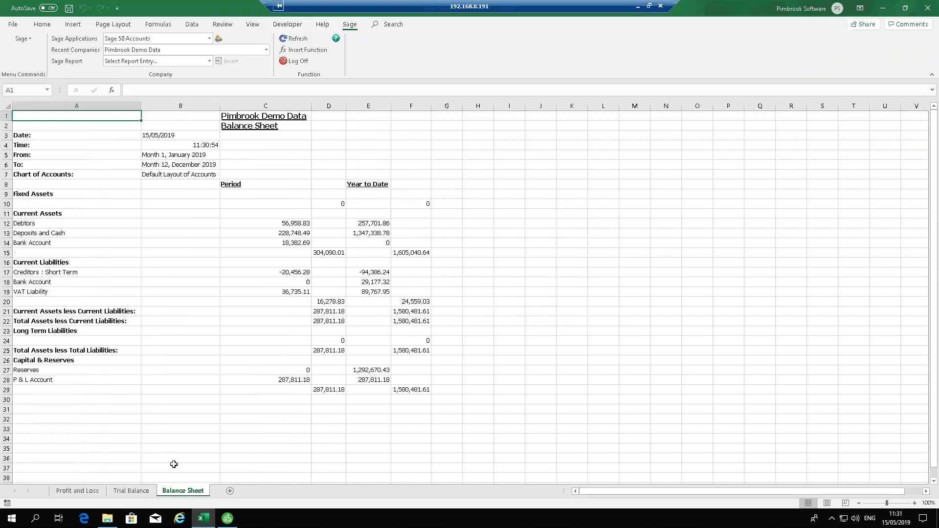
click(209, 62)
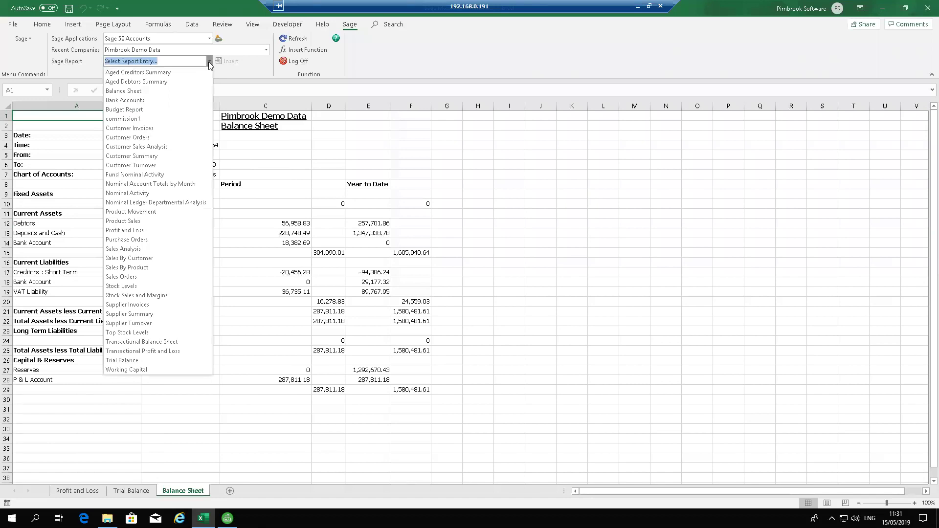
key(Escape)
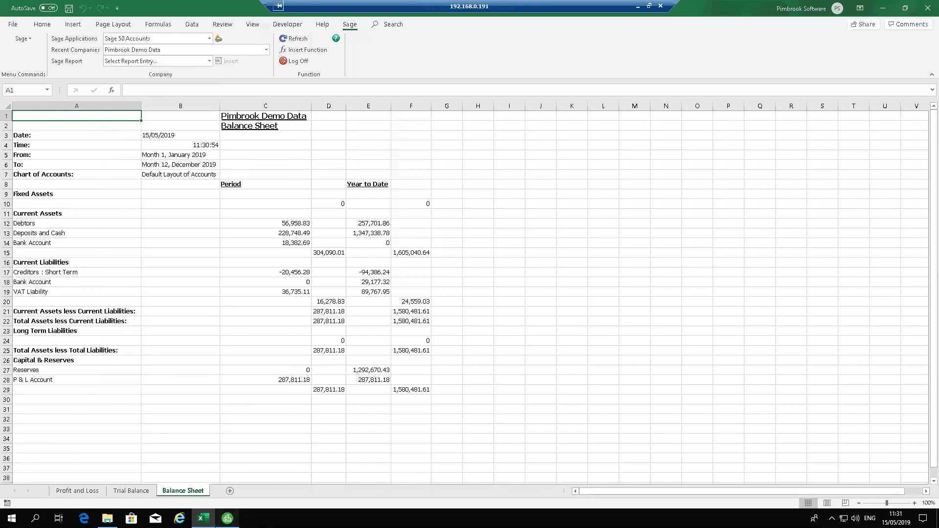
- Switch to Sage 50, open the data directory from the program's About information, and go up to the Company.000 folder
click(227, 519)
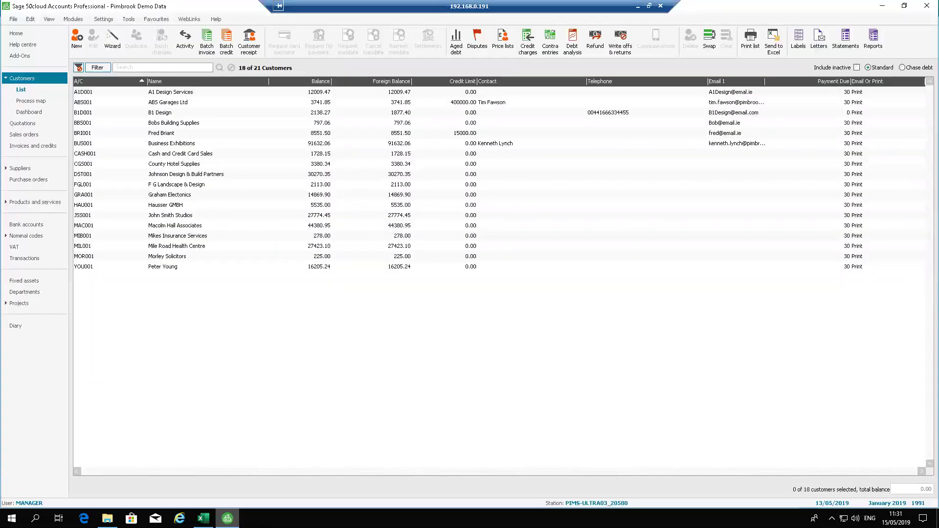
click(215, 19)
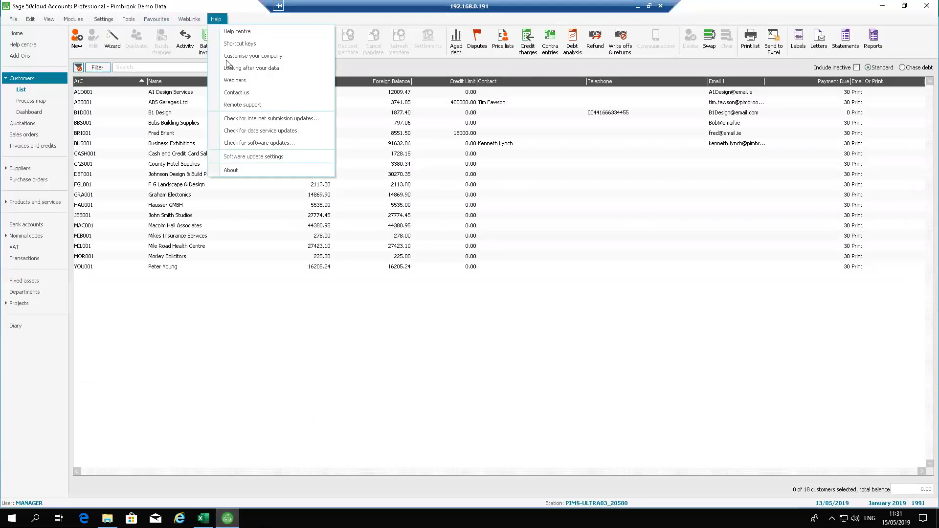
click(246, 176)
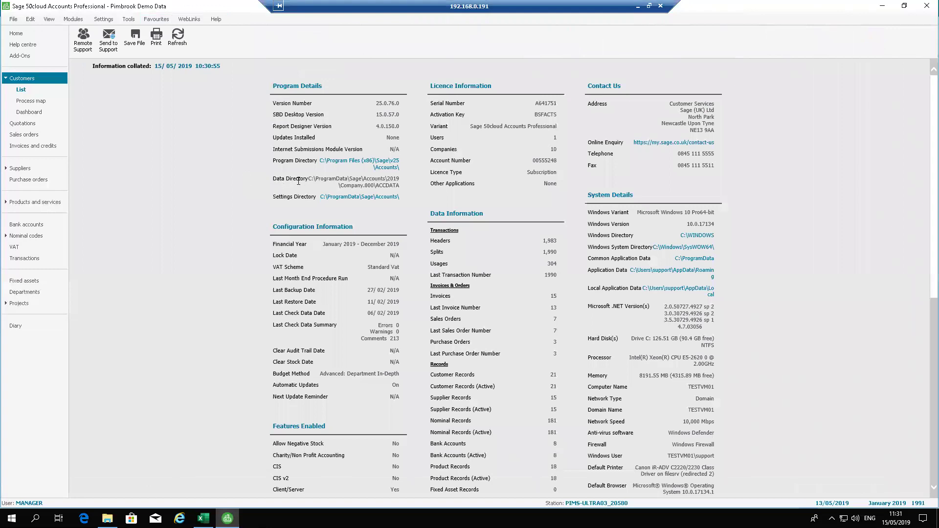
click(346, 184)
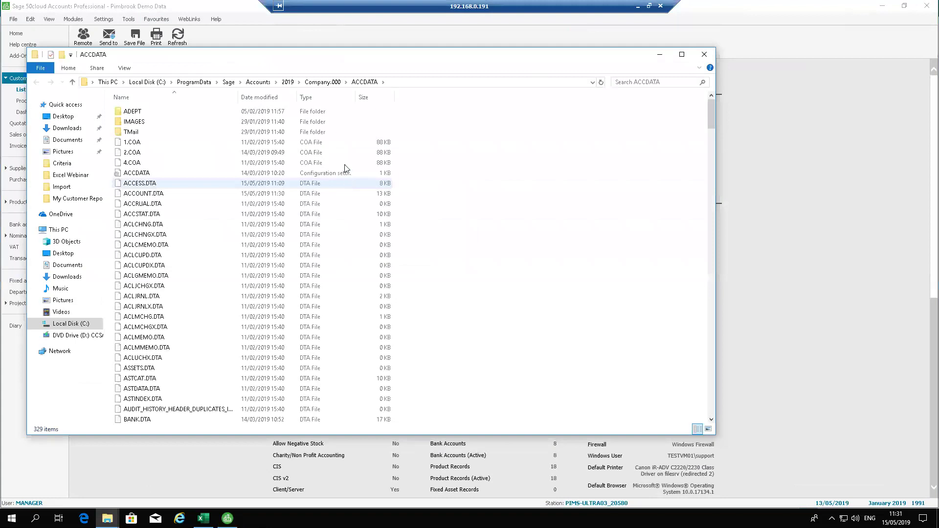
click(321, 82)
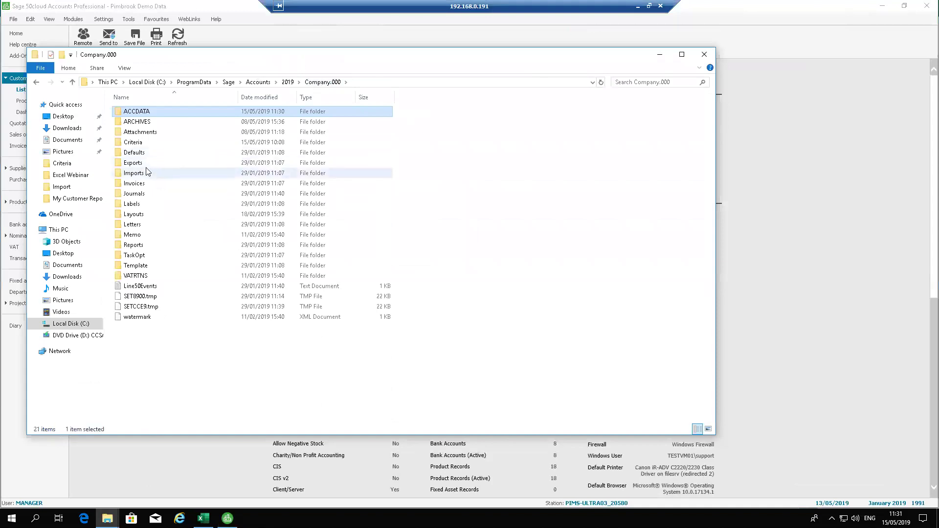
- Open the Excel folder inside the company's Reports folder, look over its report files, and close the folder window
double_click(137, 246)
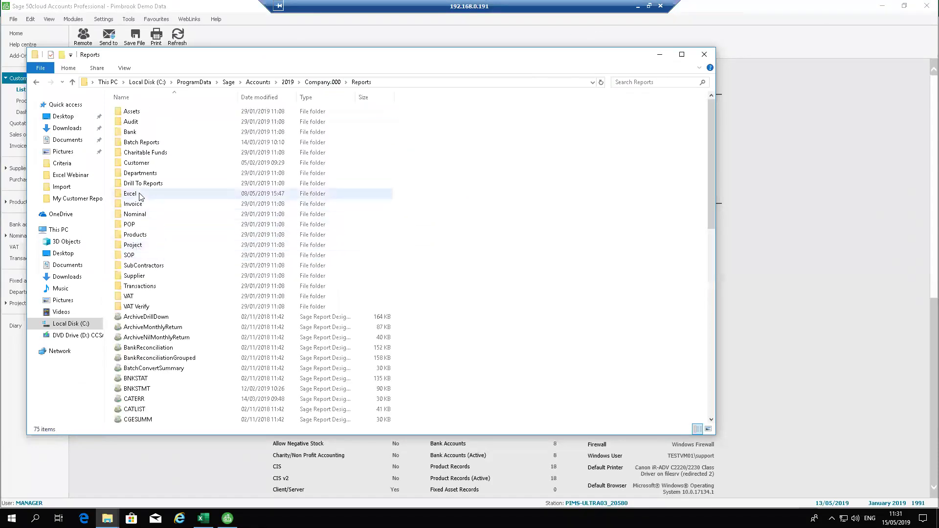
double_click(141, 196)
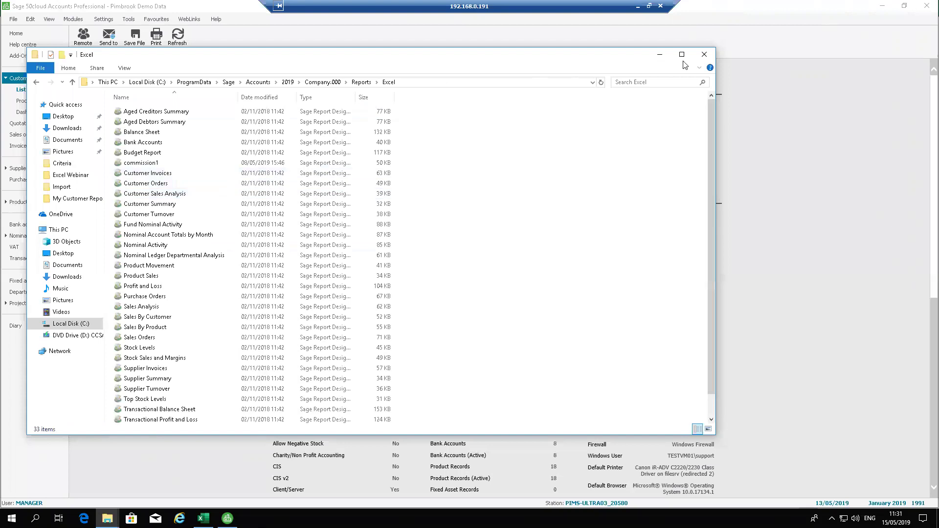
click(702, 59)
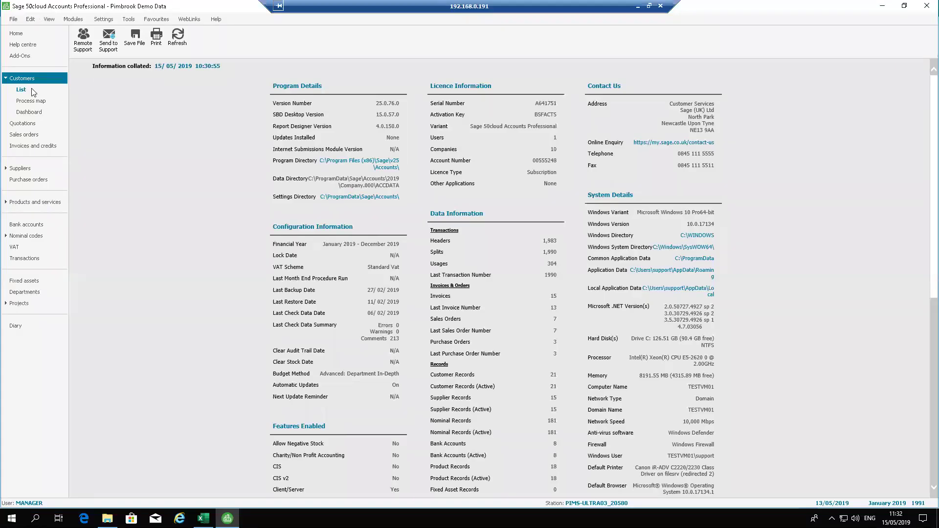
- Open the customer list and enter a contact's surname as the search text
click(32, 79)
click(135, 67)
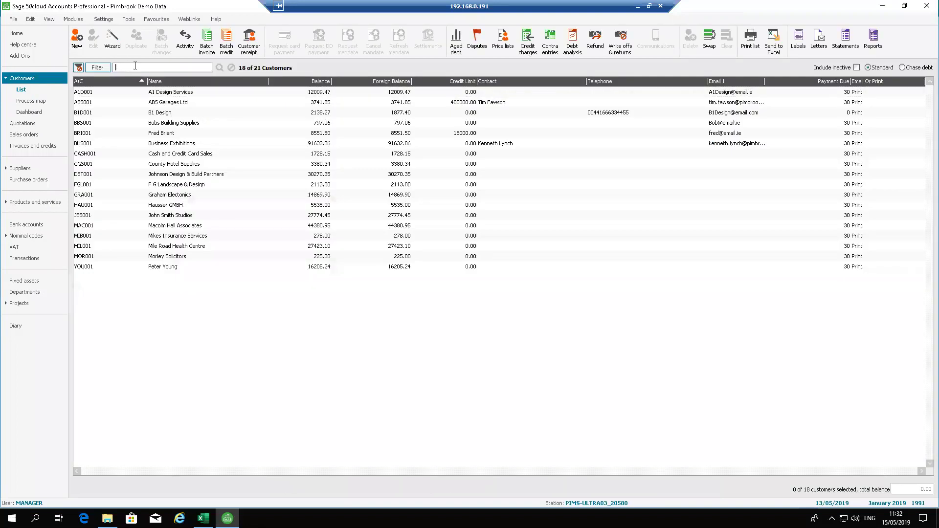
click(193, 239)
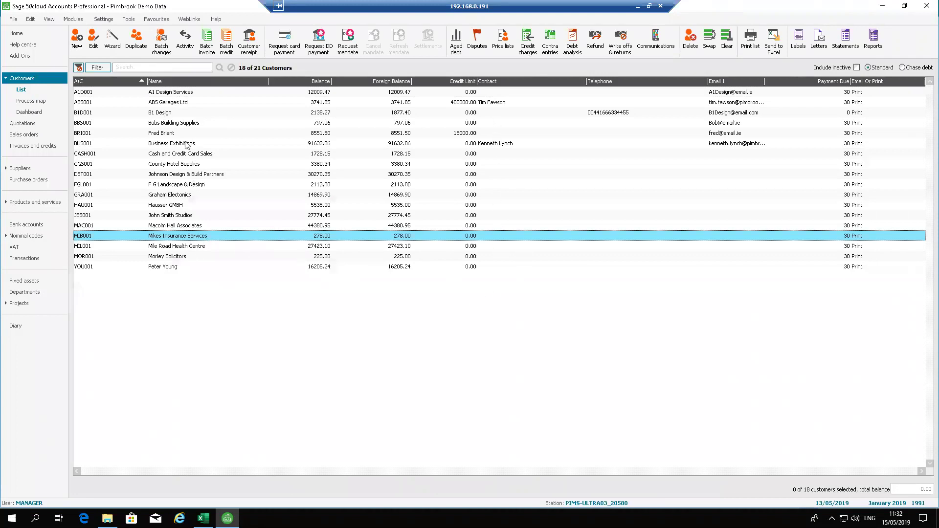
click(131, 64)
text(lynch)
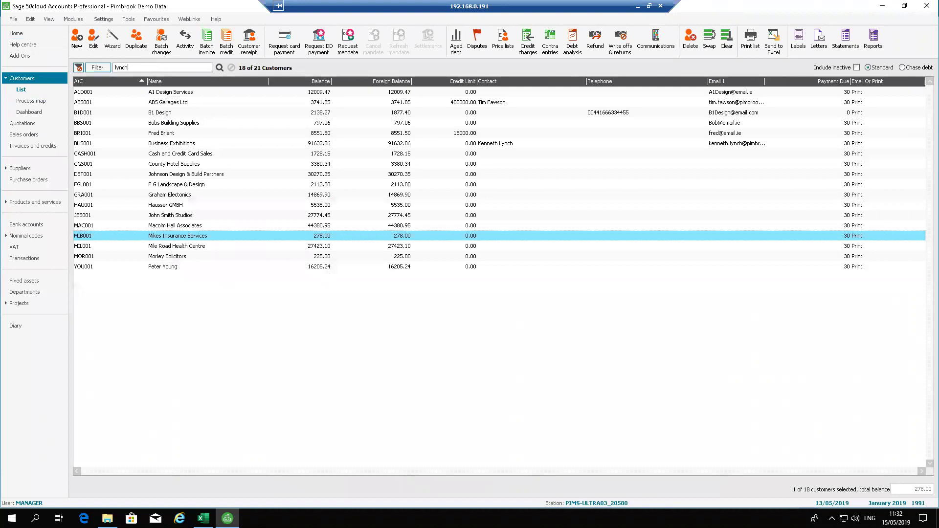
- Clear the balance condition from the customer filter and apply the change so the surname search covers all customers
click(98, 68)
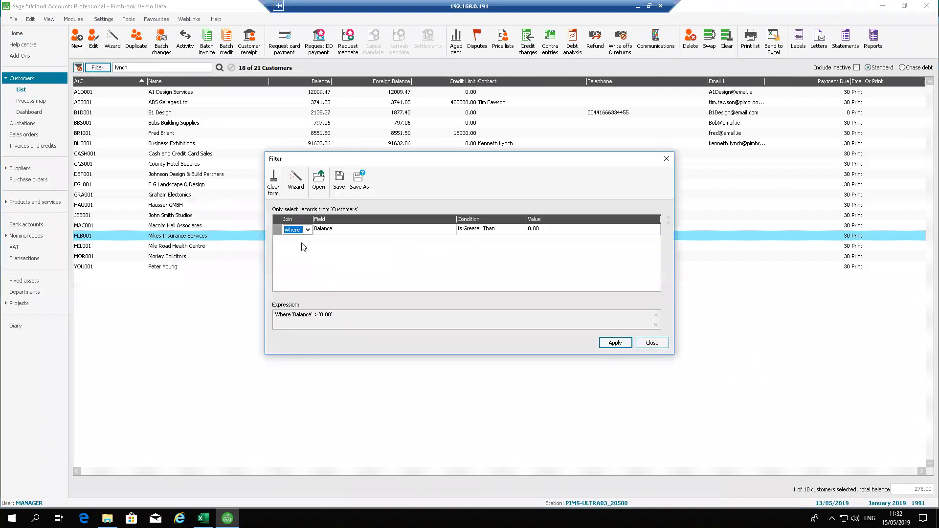
click(273, 182)
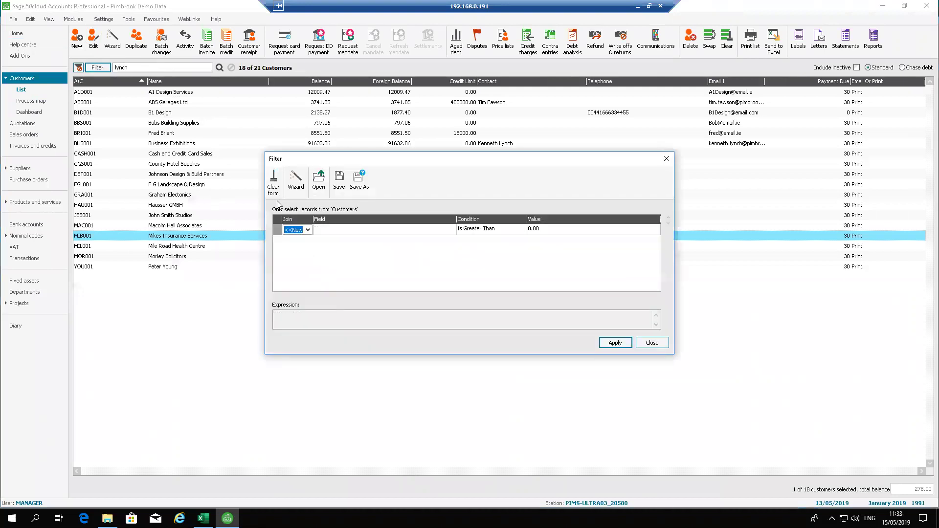
click(616, 343)
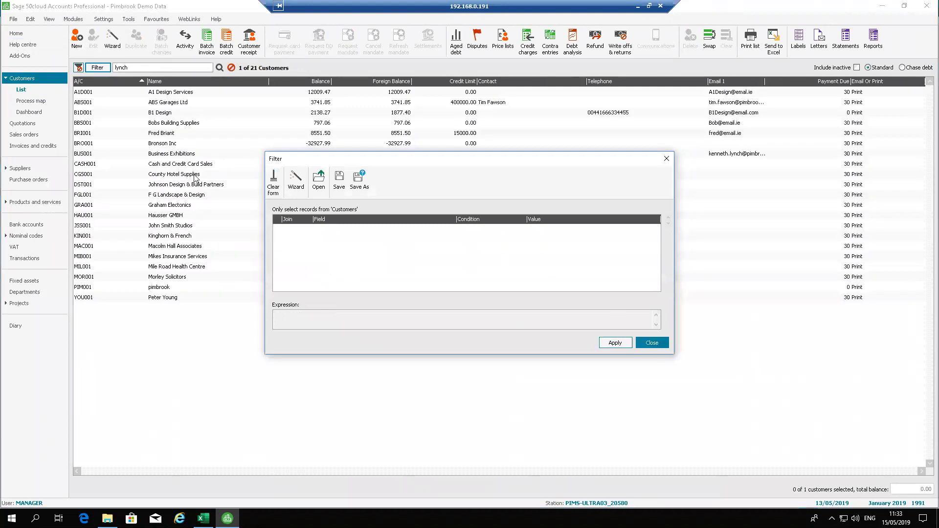
click(79, 68)
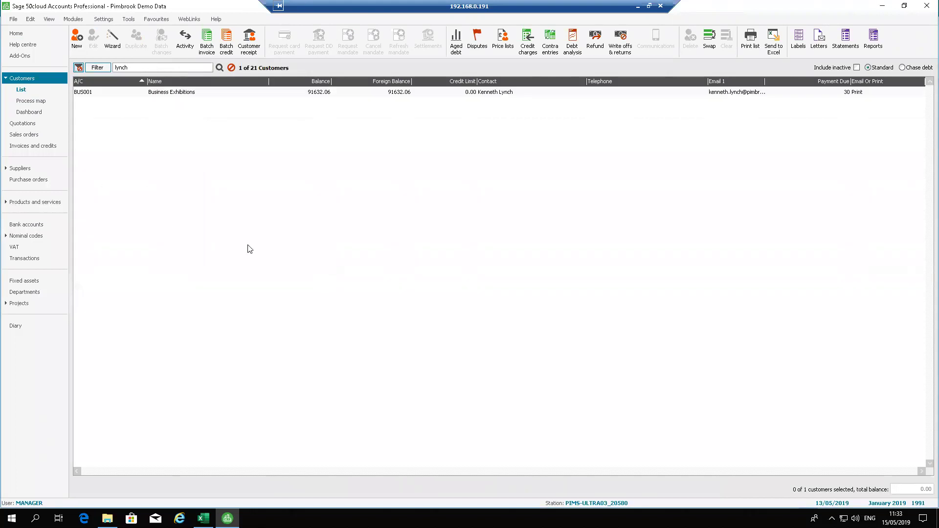
- Switch off the customer list filter and clear the search text to list all customers
double_click(131, 66)
click(97, 68)
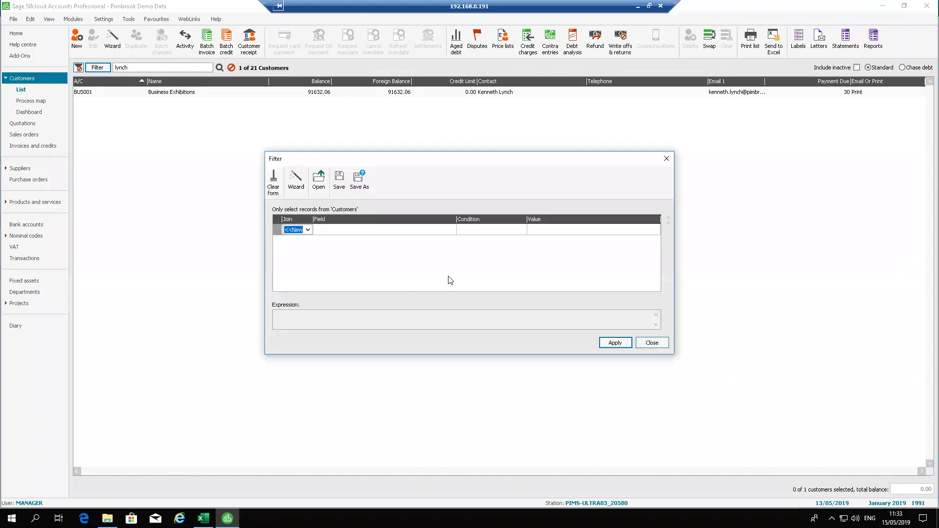
click(662, 343)
click(79, 68)
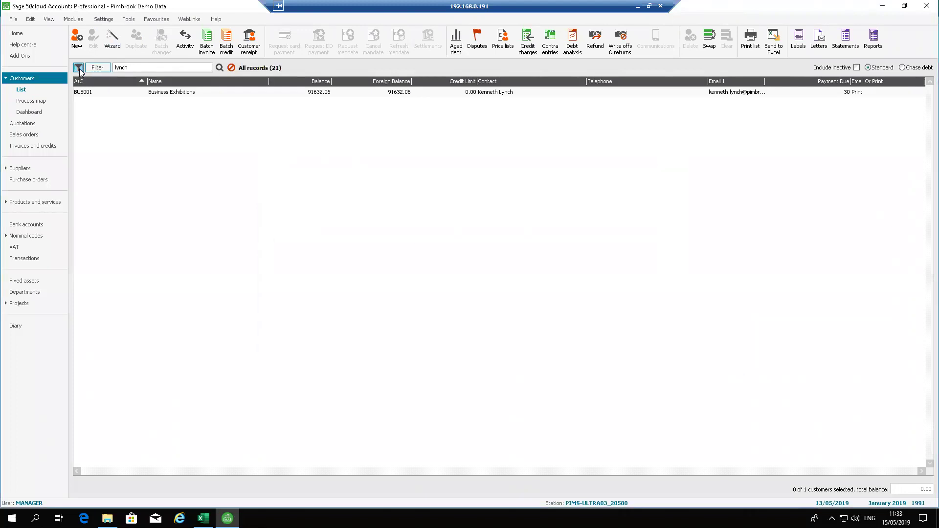
double_click(142, 71)
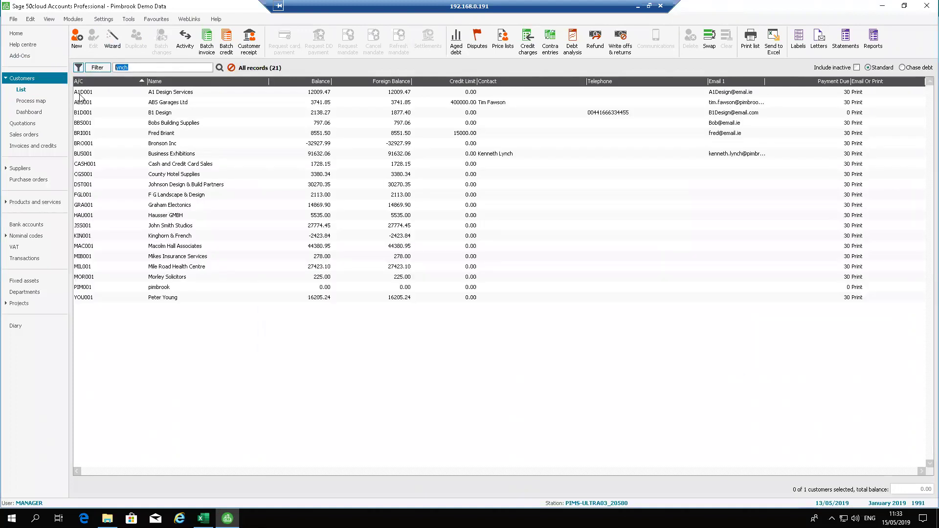
key(BackSpace)
- Start a company backup, include Report Files and Layout Templates, check the suggested file name, and cancel the backup
click(13, 19)
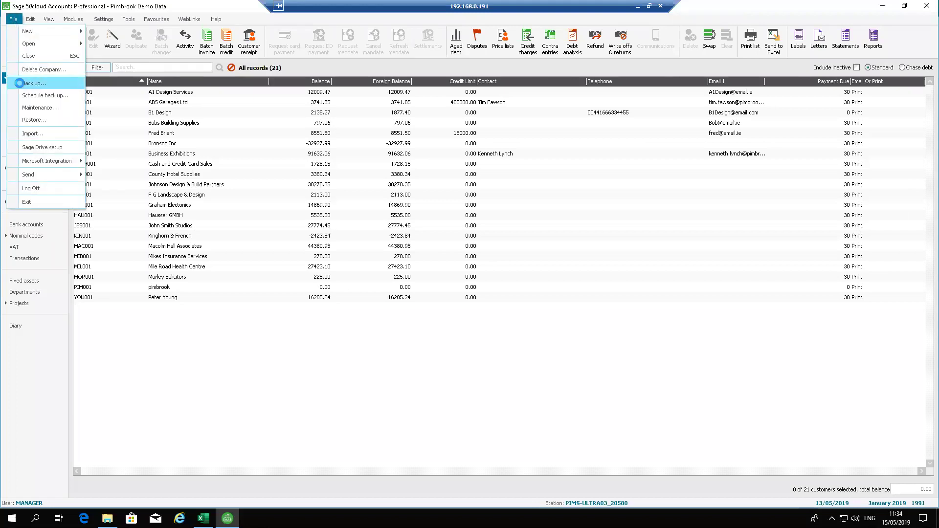
click(21, 88)
click(488, 285)
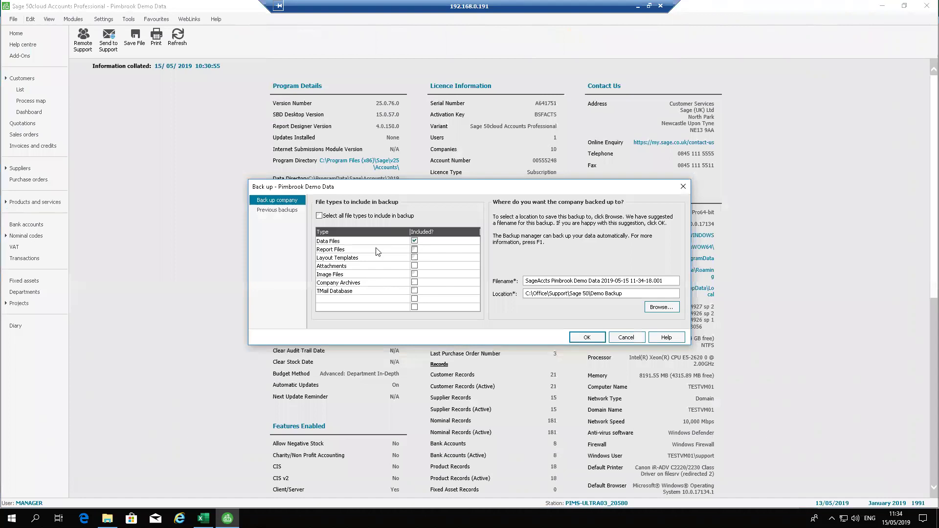
click(415, 250)
click(414, 258)
double_click(538, 281)
drag(670, 283, 409, 257)
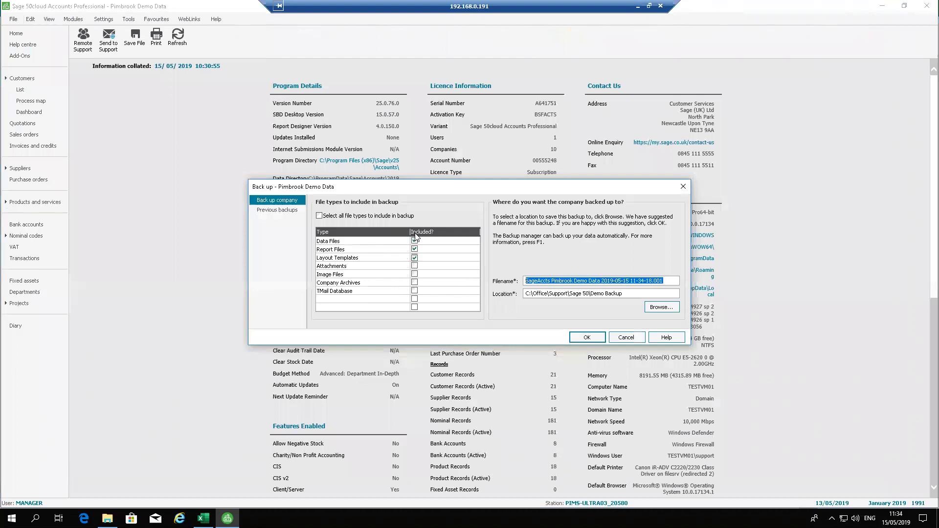
click(415, 241)
drag(678, 281, 357, 301)
click(627, 338)
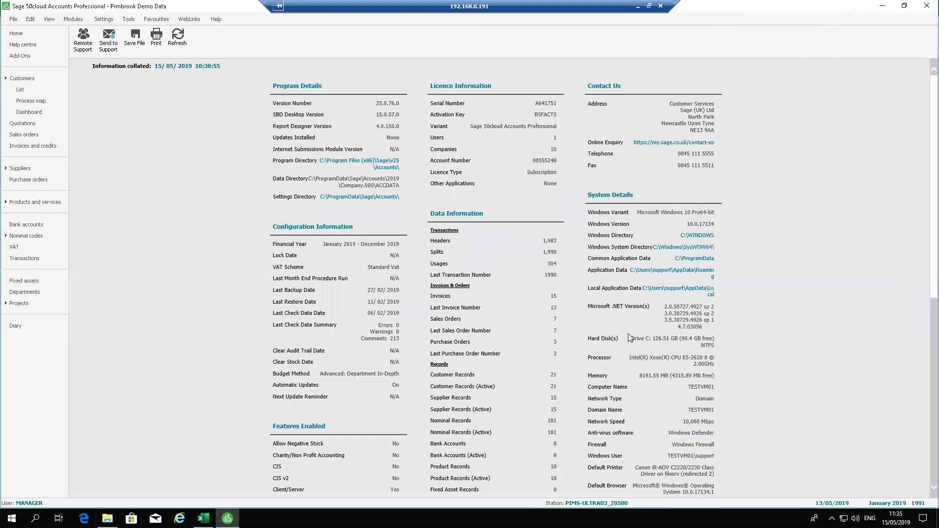
- Show the program's About information and open the company's data directory, ACCDATA, from it
click(217, 25)
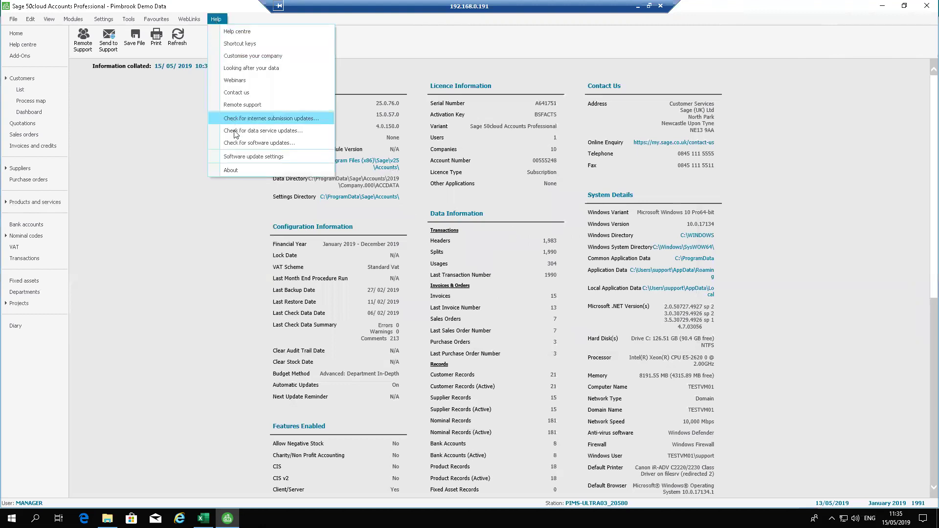
click(237, 169)
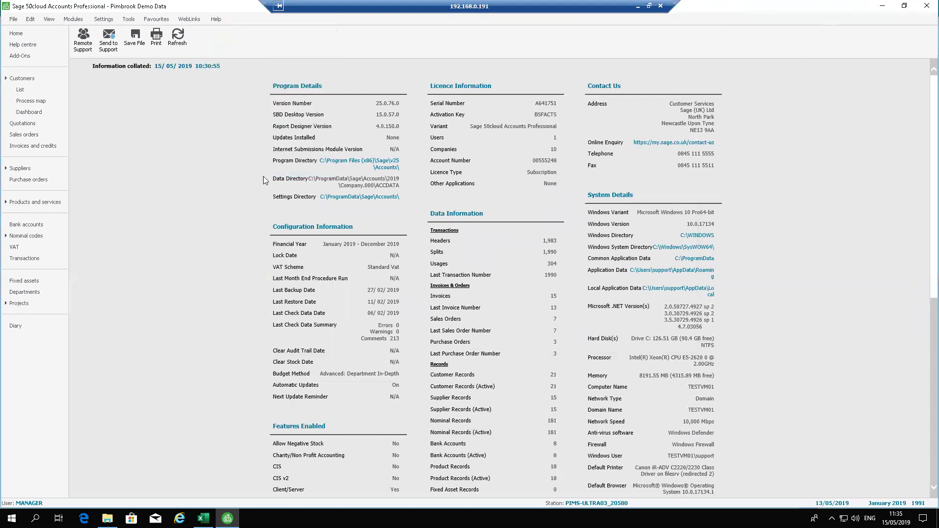
drag(274, 179, 305, 179)
click(380, 189)
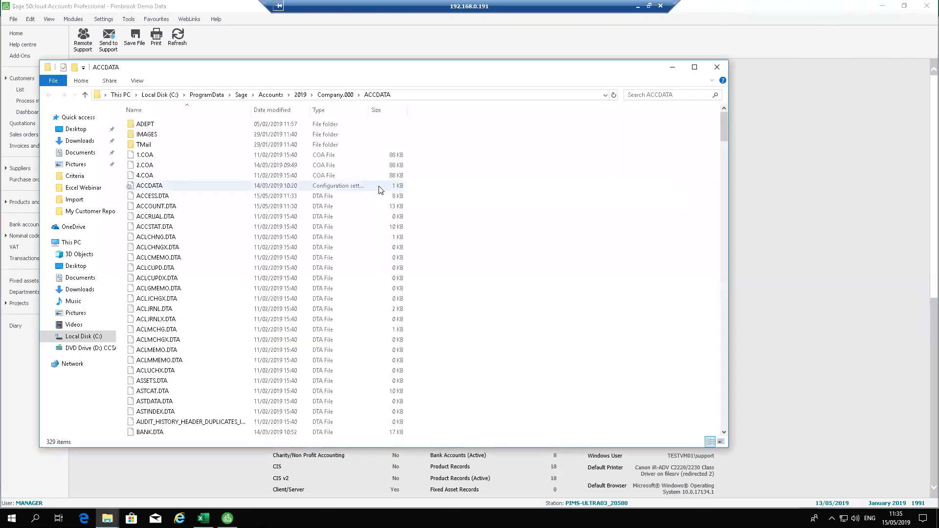
- Go up to the Company.000 folder and open the Excel folder inside its Reports folder
click(335, 96)
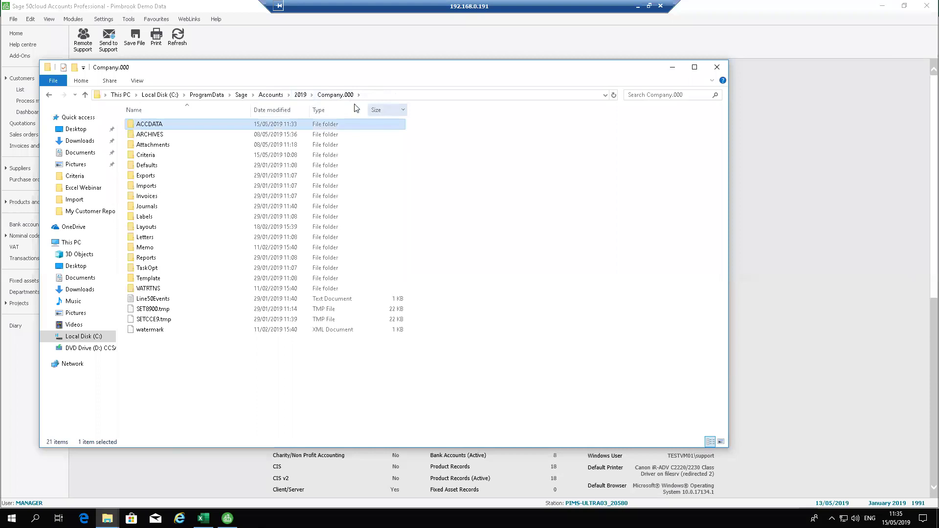
double_click(145, 259)
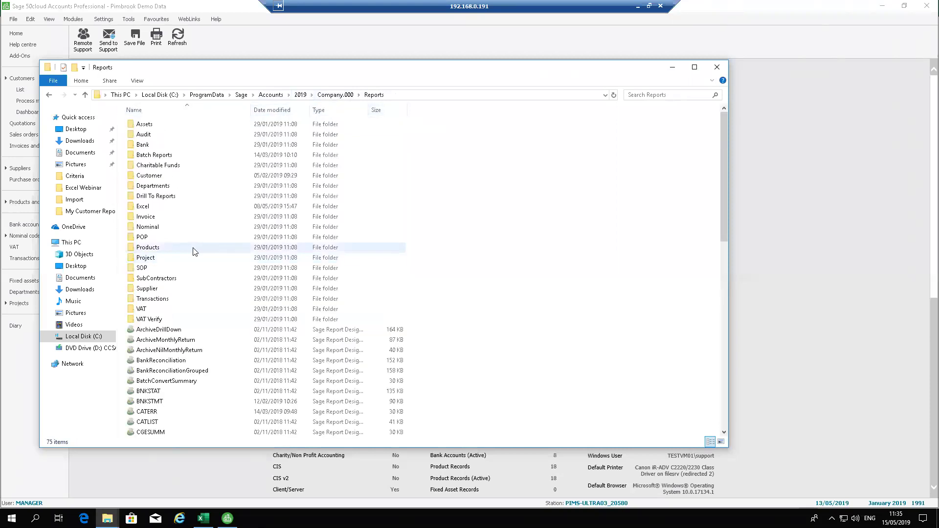
click(137, 207)
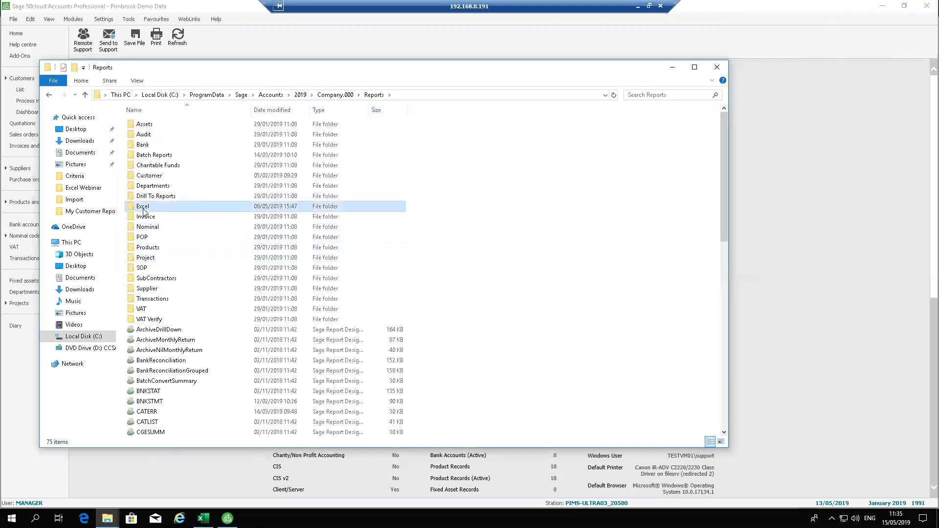
double_click(143, 208)
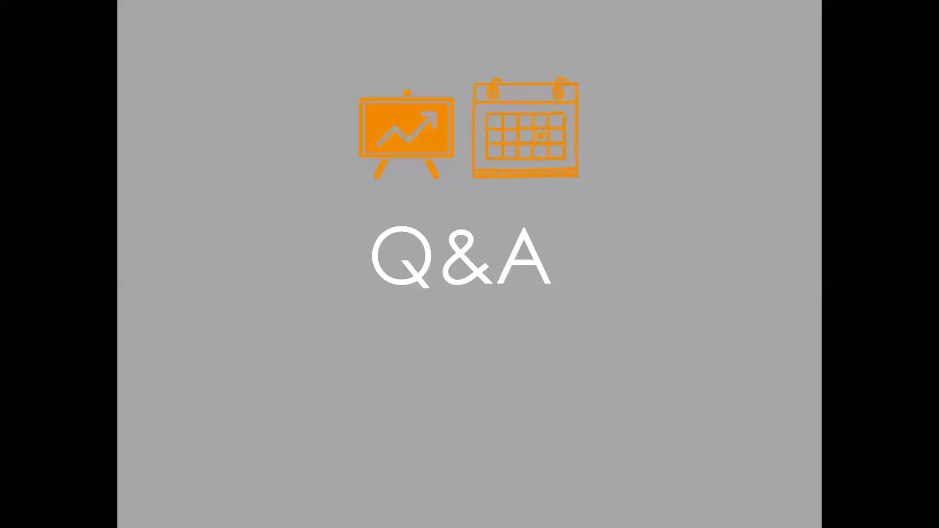
key(Right)
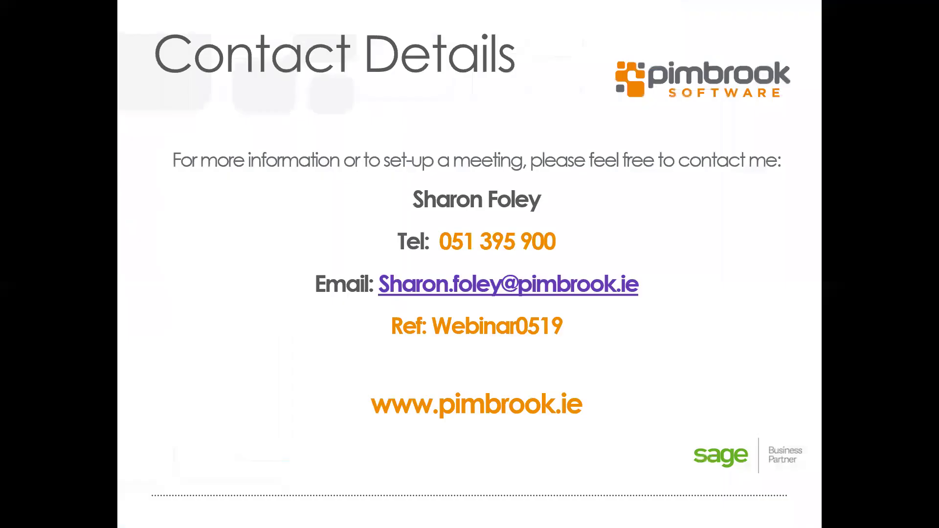